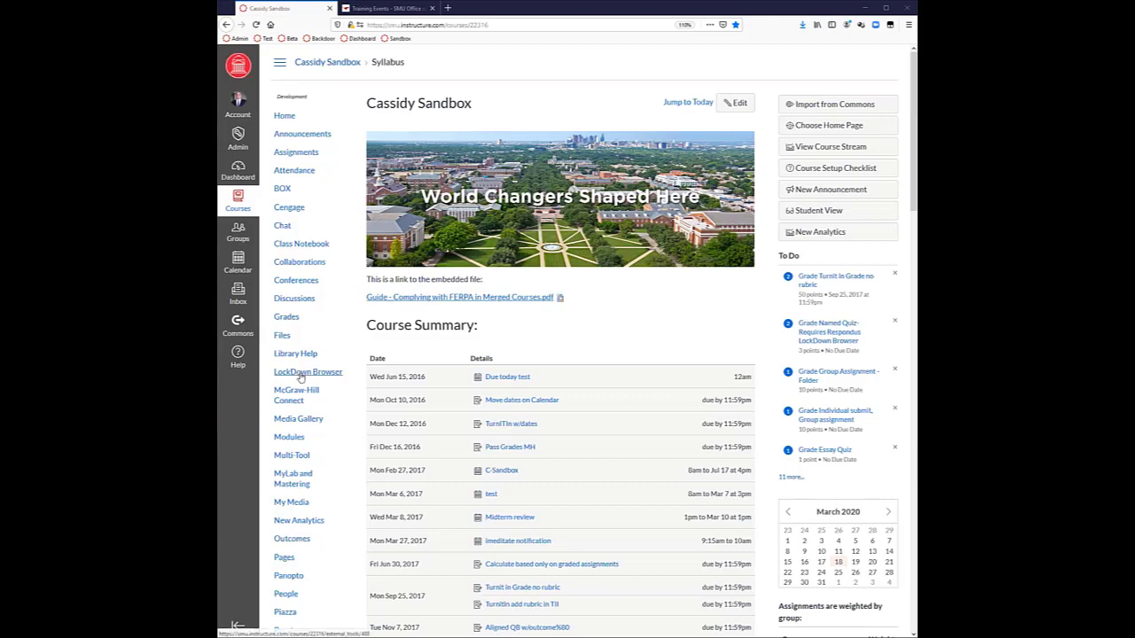
Step: Review the support options listed in the Canvas Help menu and close it
{"action": "left_click", "coordinate": [243, 362]}
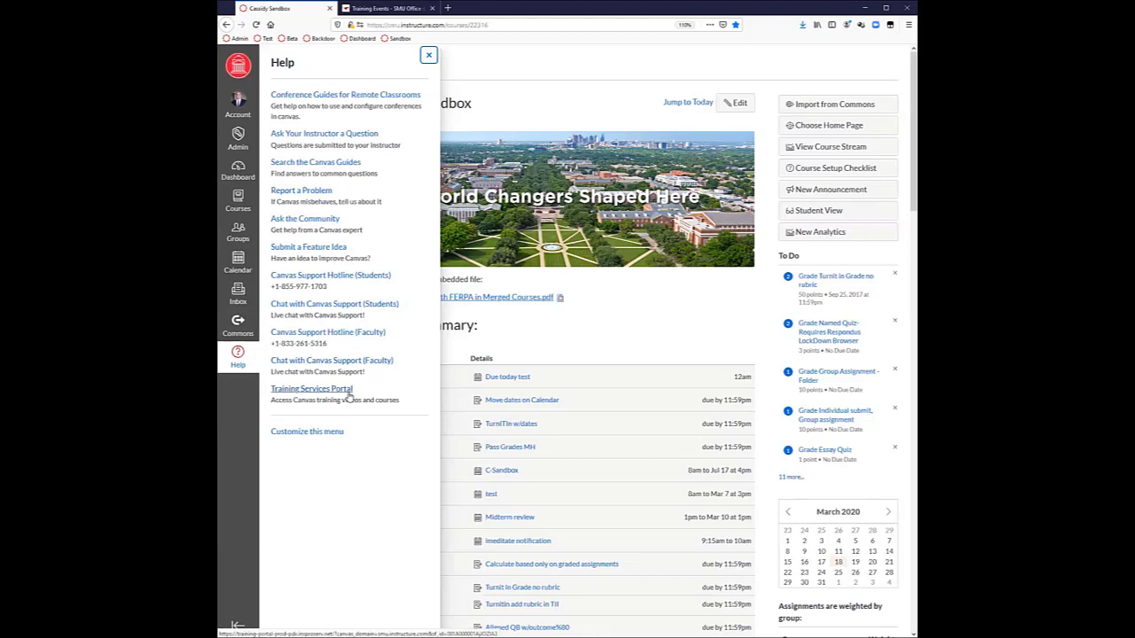
{"action": "left_click", "coordinate": [249, 364]}
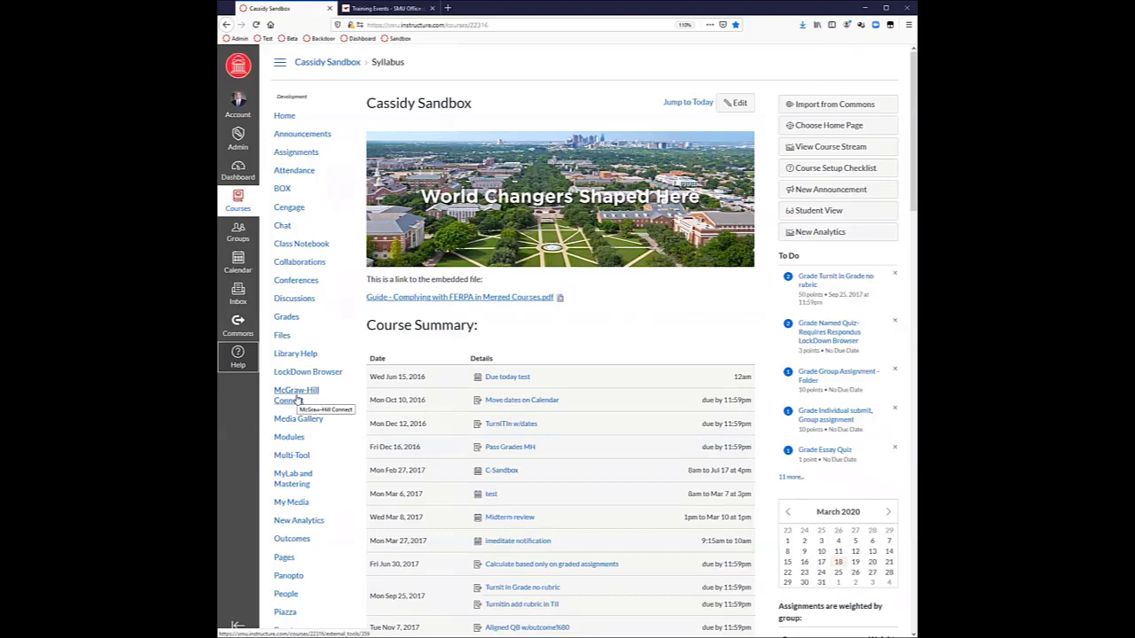
Step: Open canvas.smu.edu in a new browser tab and show its Canvas LTIs section
{"action": "left_click", "coordinate": [448, 8]}
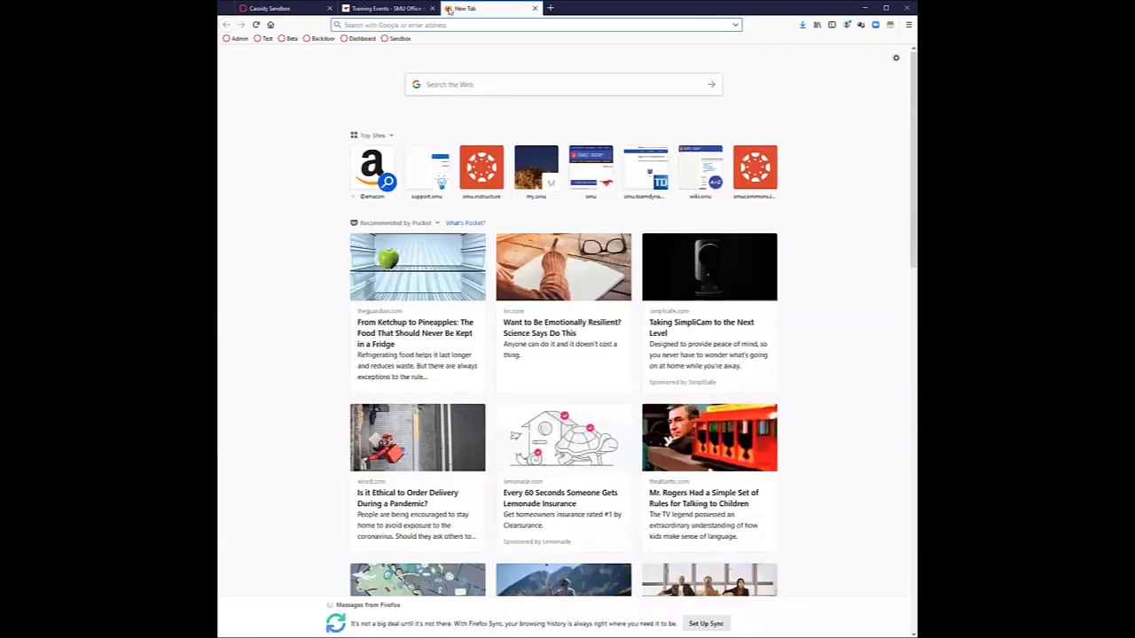
{"action": "type", "text": "canvas.smu.edu/"}
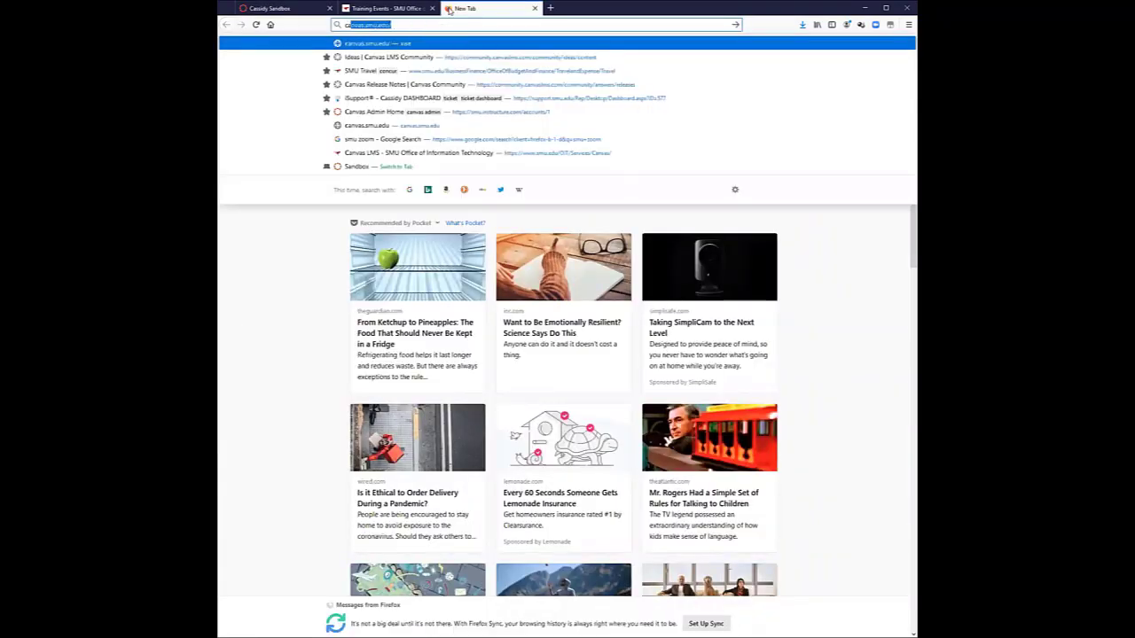
{"action": "key", "text": "Return"}
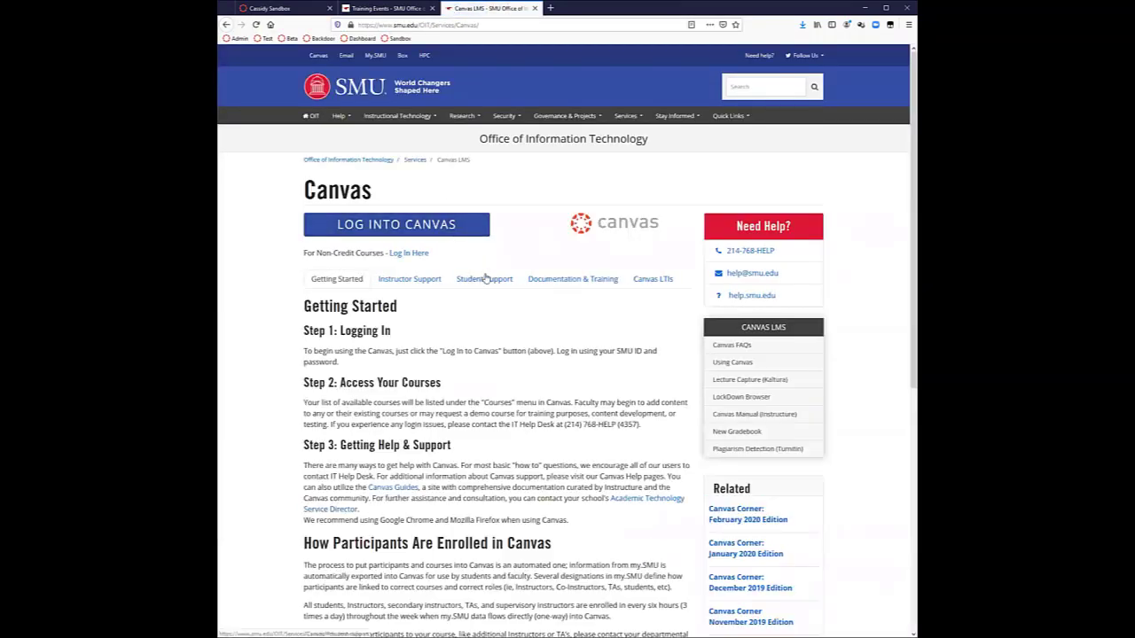
{"action": "left_click", "coordinate": [649, 280]}
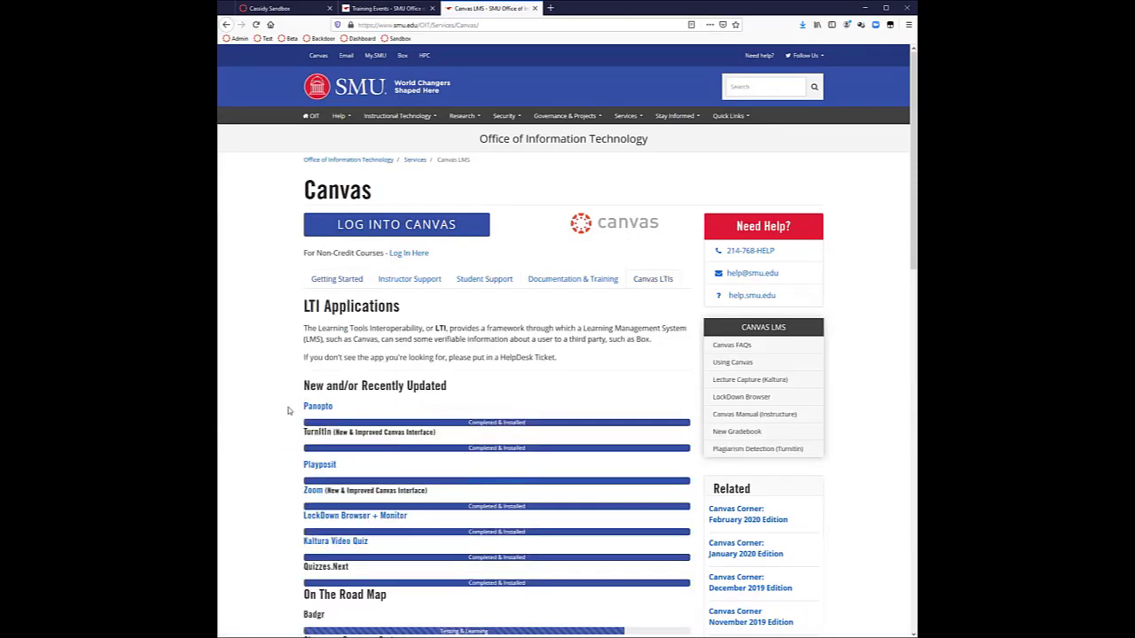
Step: Read through the list of LTI applications and their installation status, from recently updated to completed ones
{"action": "scroll", "coordinate": [288, 411], "scroll_direction": "down", "scroll_amount": 4}
{"action": "scroll", "coordinate": [288, 411], "scroll_direction": "down", "scroll_amount": 6}
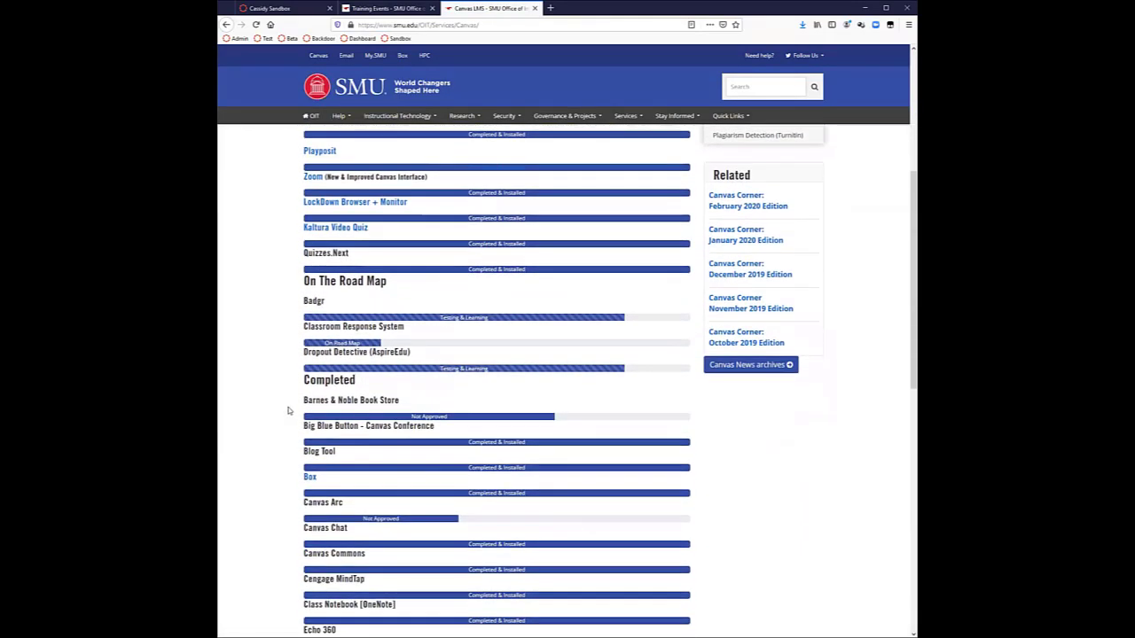
{"action": "scroll", "coordinate": [288, 411], "scroll_direction": "down", "scroll_amount": 5}
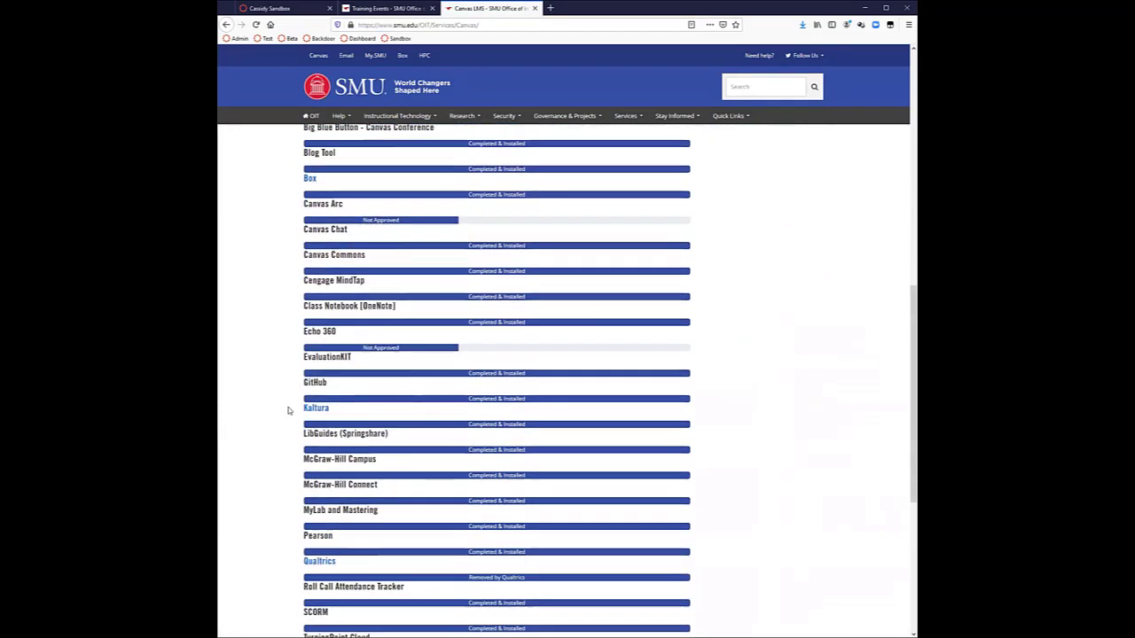
{"action": "scroll", "coordinate": [288, 410], "scroll_direction": "down", "scroll_amount": 1}
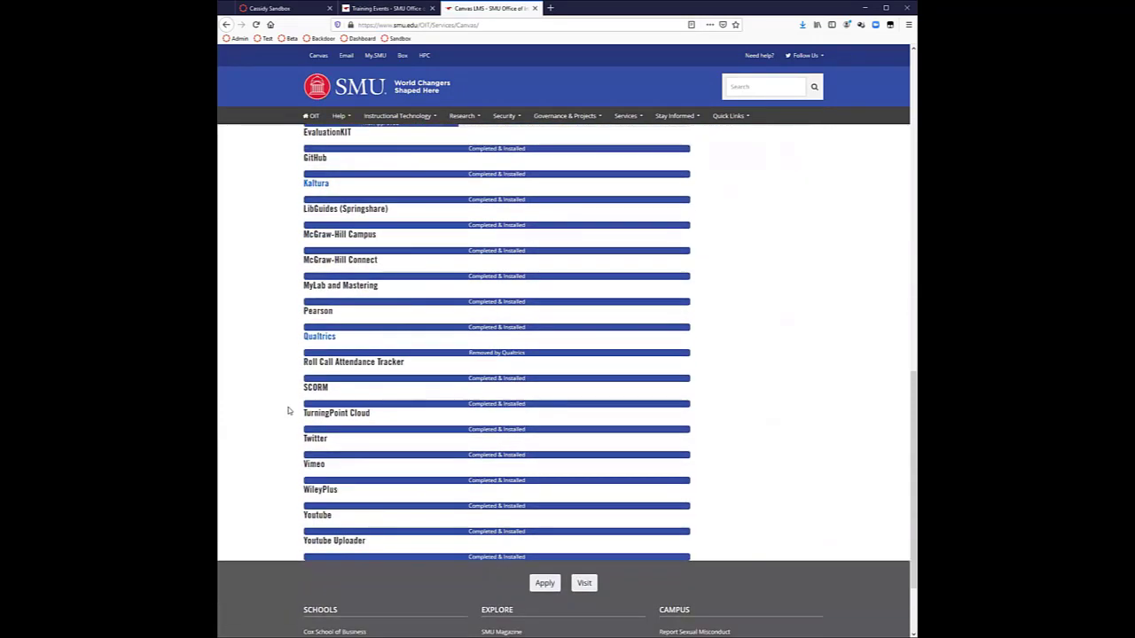
{"action": "scroll", "coordinate": [288, 410], "scroll_direction": "up", "scroll_amount": 15}
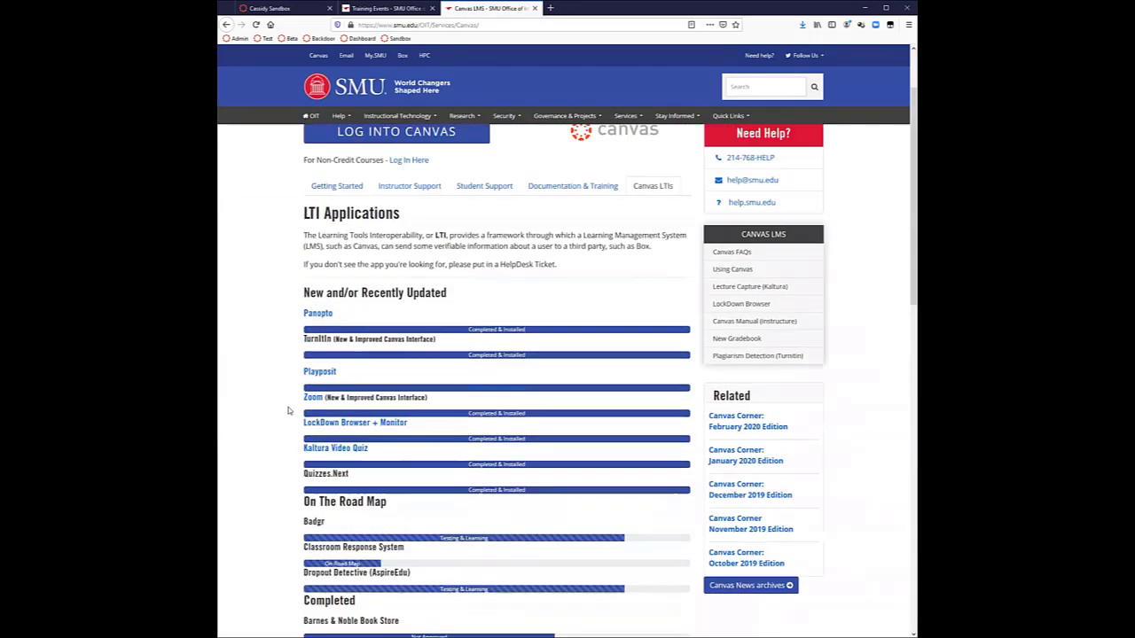
{"action": "scroll", "coordinate": [288, 410], "scroll_direction": "up", "scroll_amount": 2}
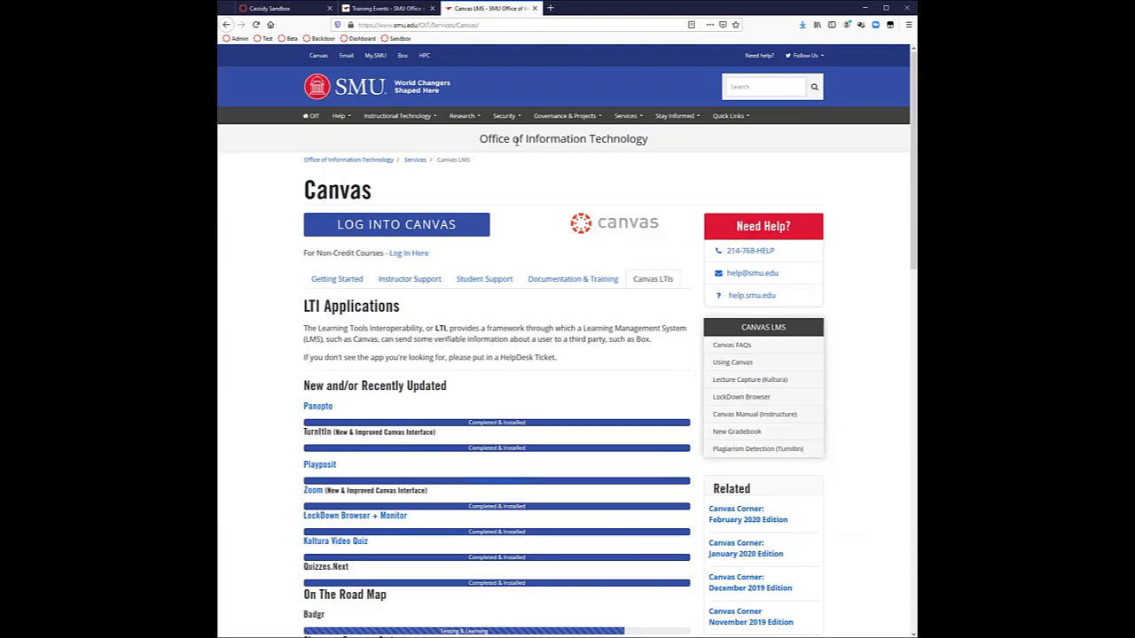
Step: Return to the sandbox course and show the Attendance roll call for its first listed section
{"action": "left_click", "coordinate": [314, 15]}
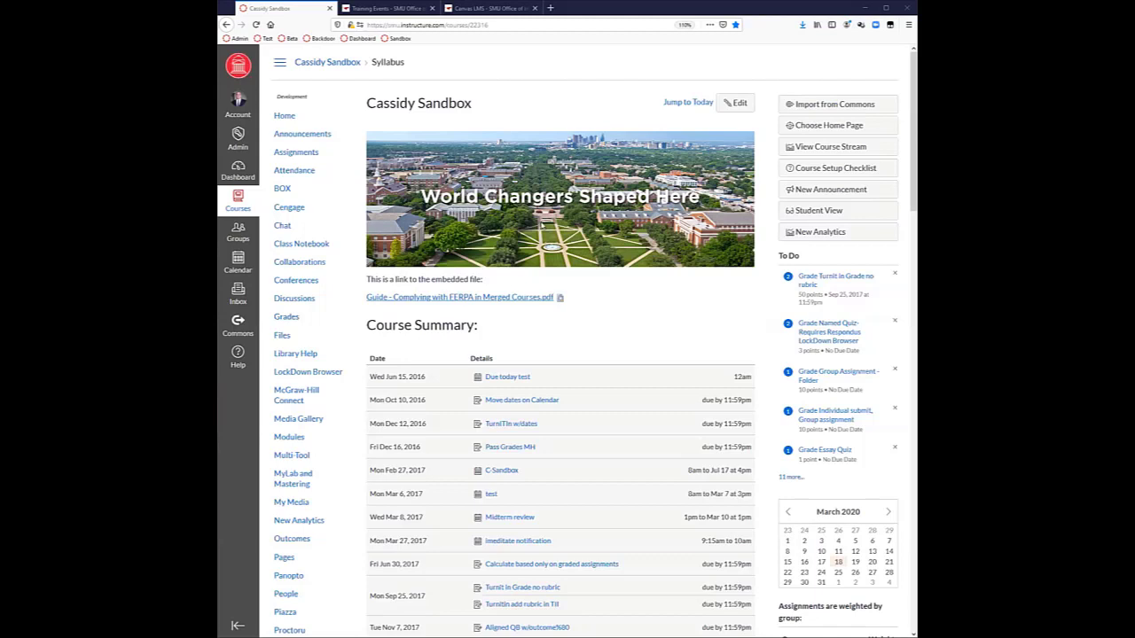
{"action": "left_click", "coordinate": [295, 171]}
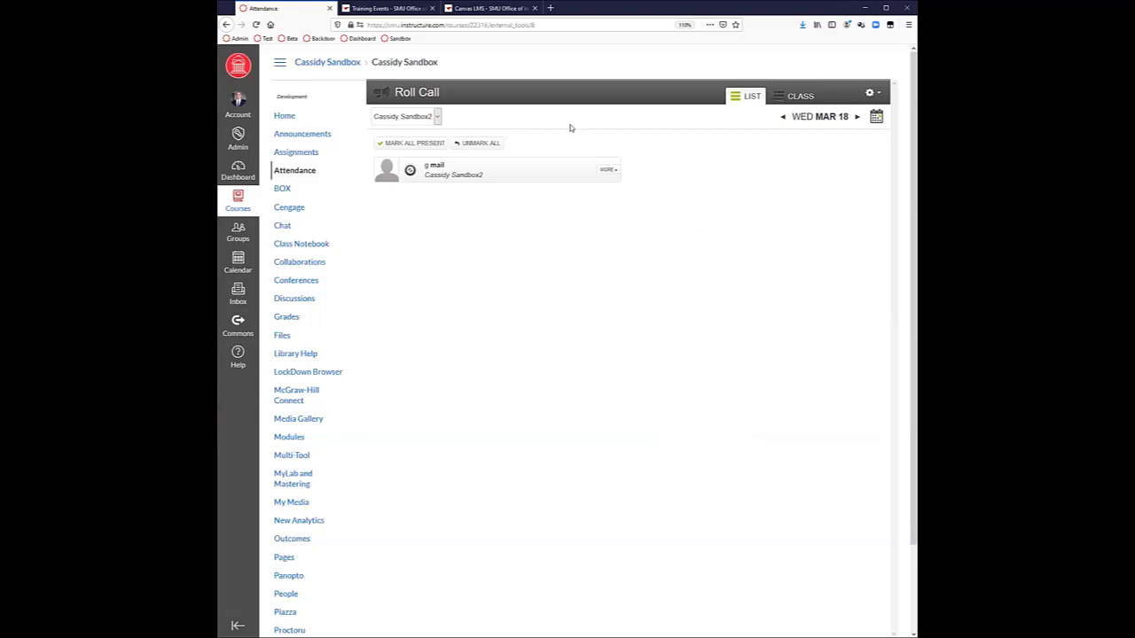
{"action": "left_click", "coordinate": [435, 116]}
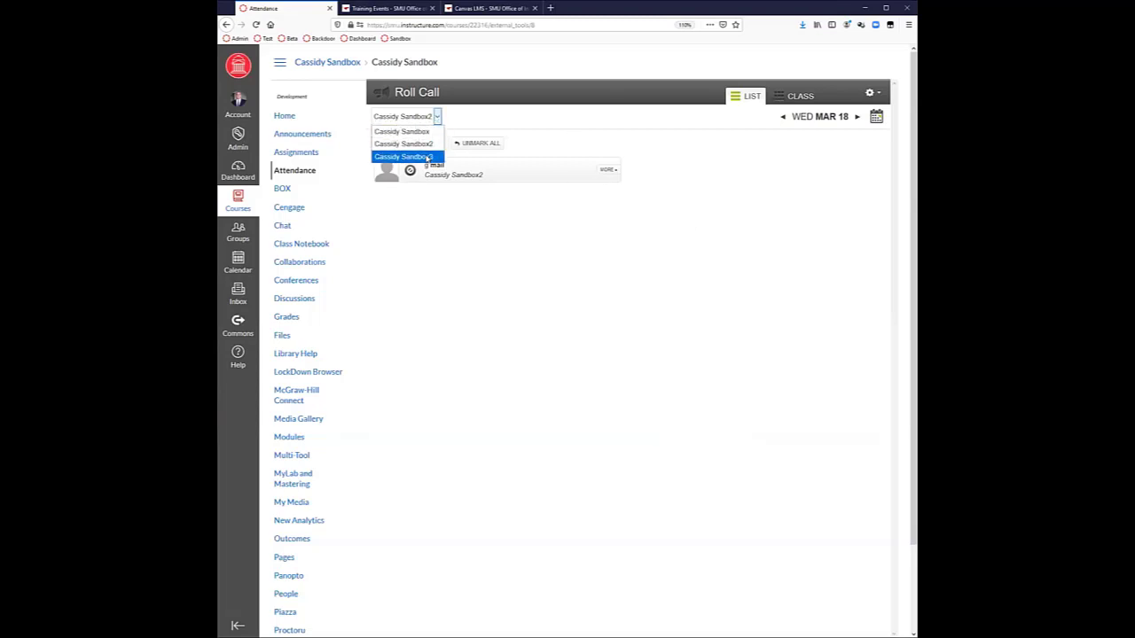
{"action": "left_click", "coordinate": [428, 132]}
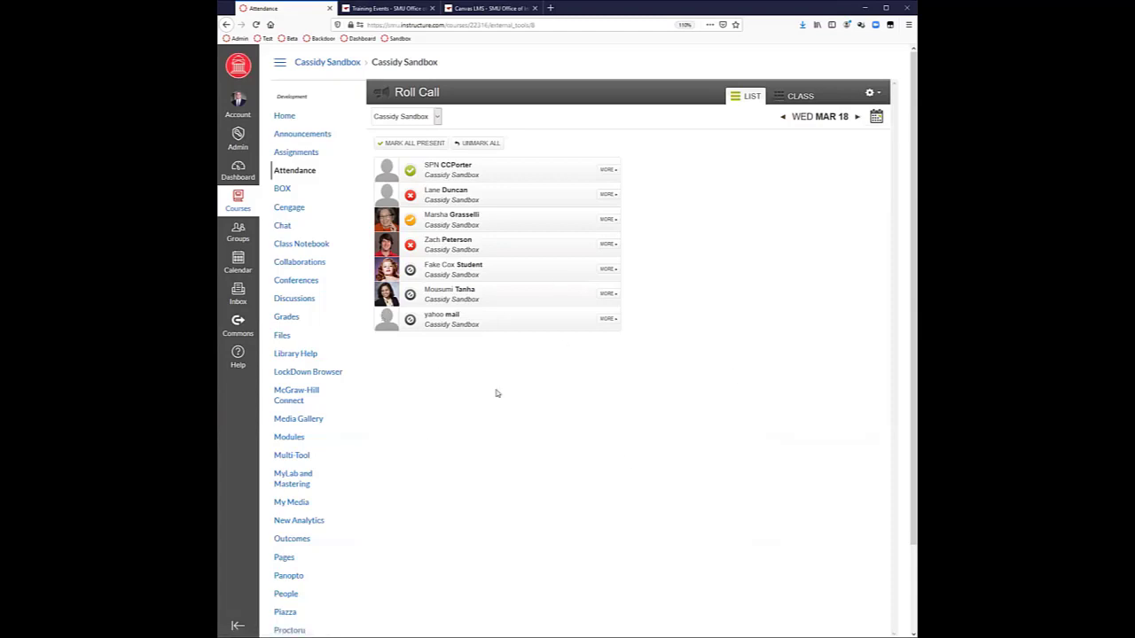
Step: Open the course's BOX tool and pass the security check by placing the white cloud into the dark cloud
{"action": "left_click", "coordinate": [281, 192]}
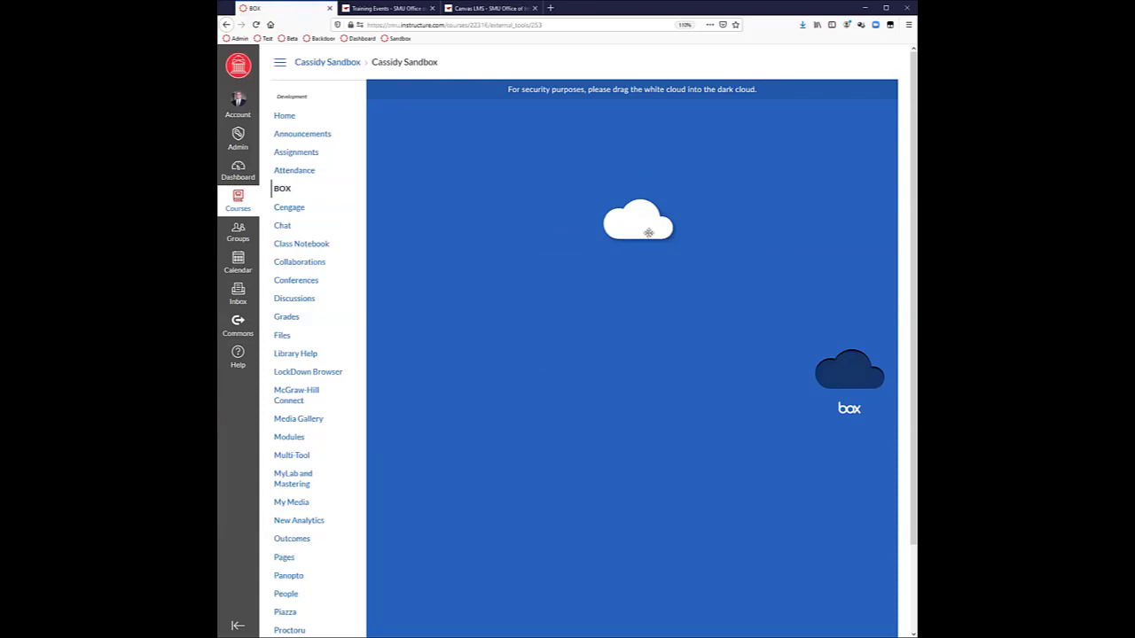
{"action": "left_click_drag", "start_coordinate": [646, 227], "coordinate": [856, 375]}
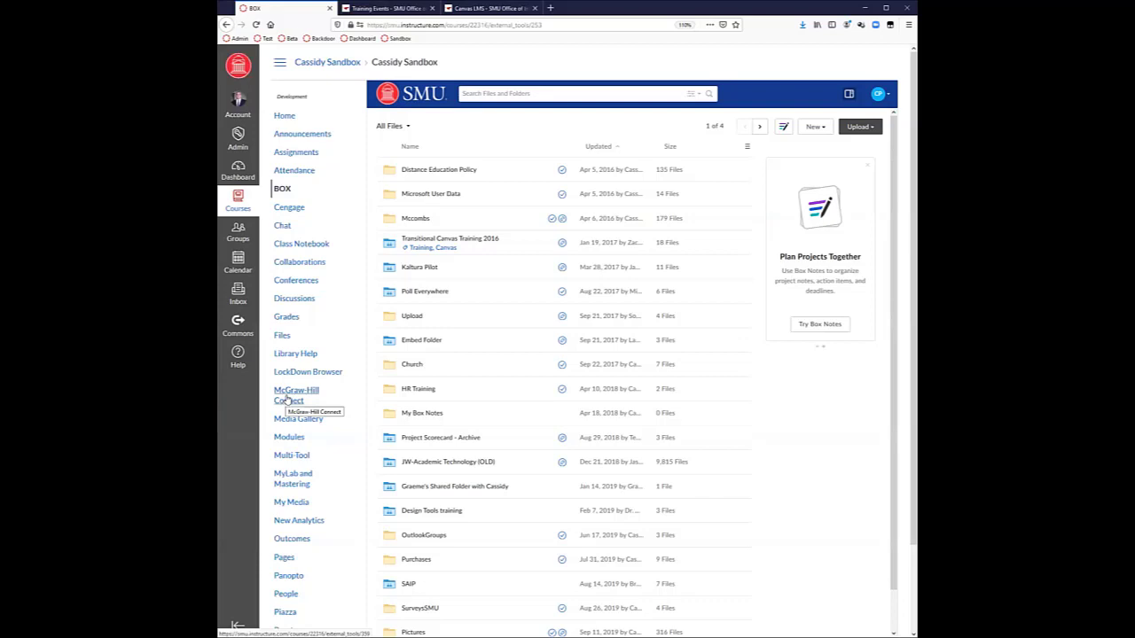
Step: Open the course Chat, view the online user list, and place the cursor in the message field
{"action": "left_click", "coordinate": [289, 231]}
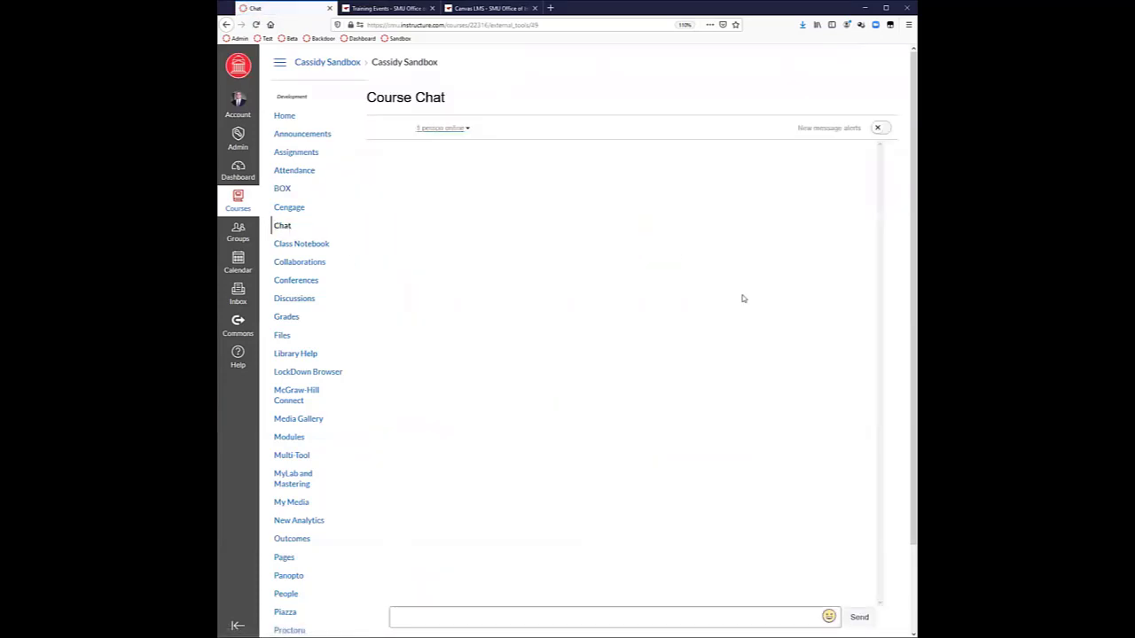
{"action": "left_click", "coordinate": [465, 129]}
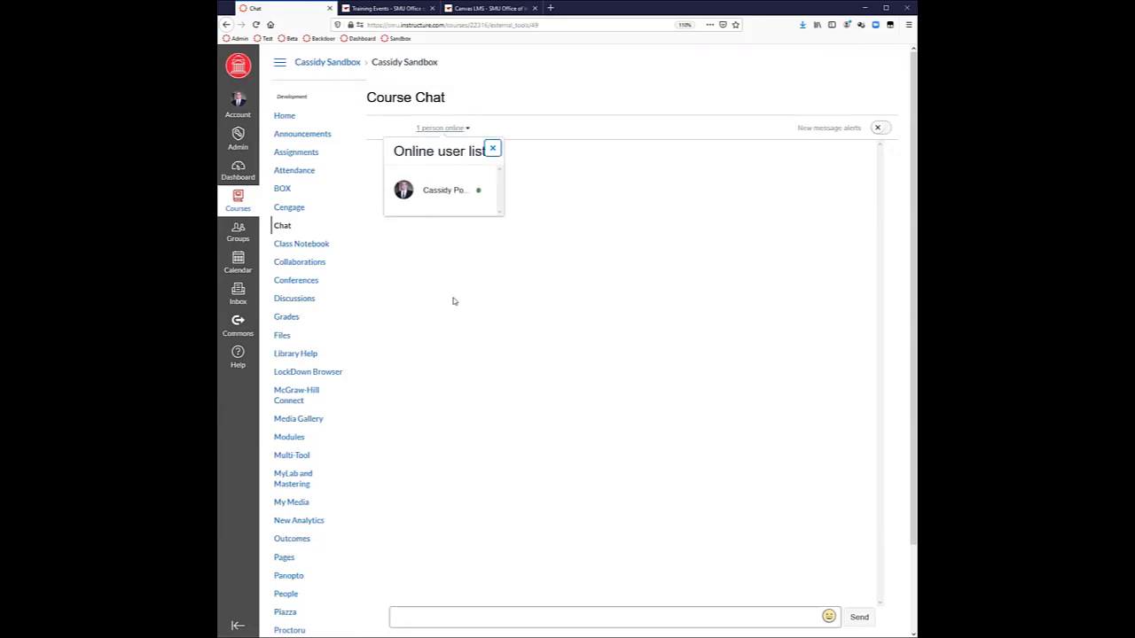
{"action": "left_click", "coordinate": [547, 614]}
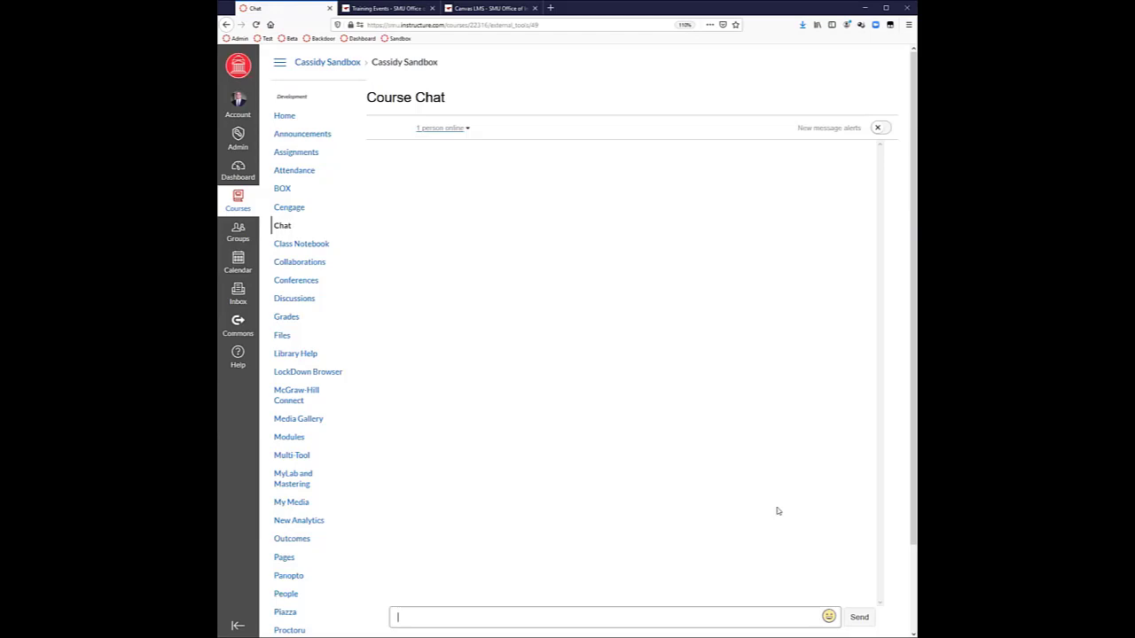
Step: Browse the Activity emojis available for chat messages and close the emoji picker
{"action": "left_click", "coordinate": [829, 615]}
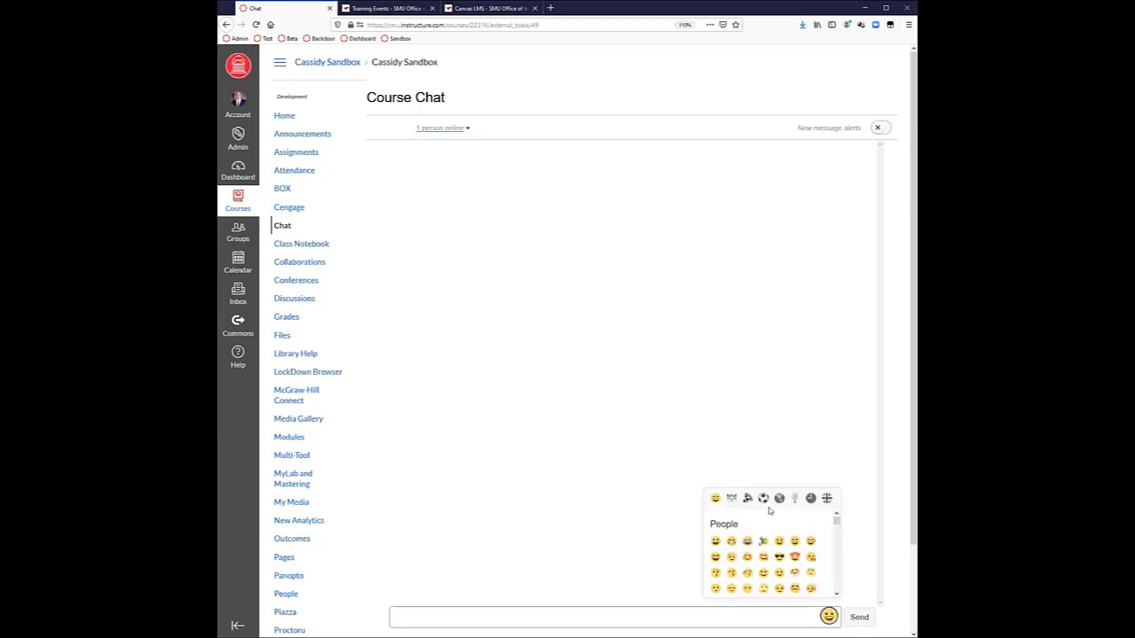
{"action": "left_click", "coordinate": [764, 499]}
{"action": "left_click", "coordinate": [768, 347]}
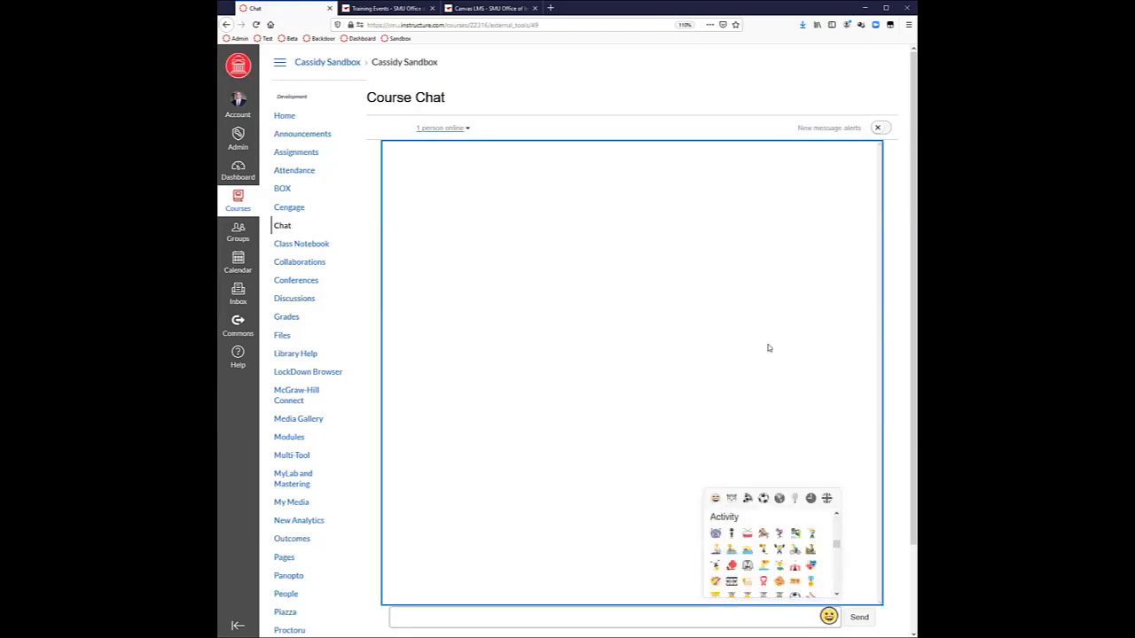
{"action": "left_click", "coordinate": [829, 616]}
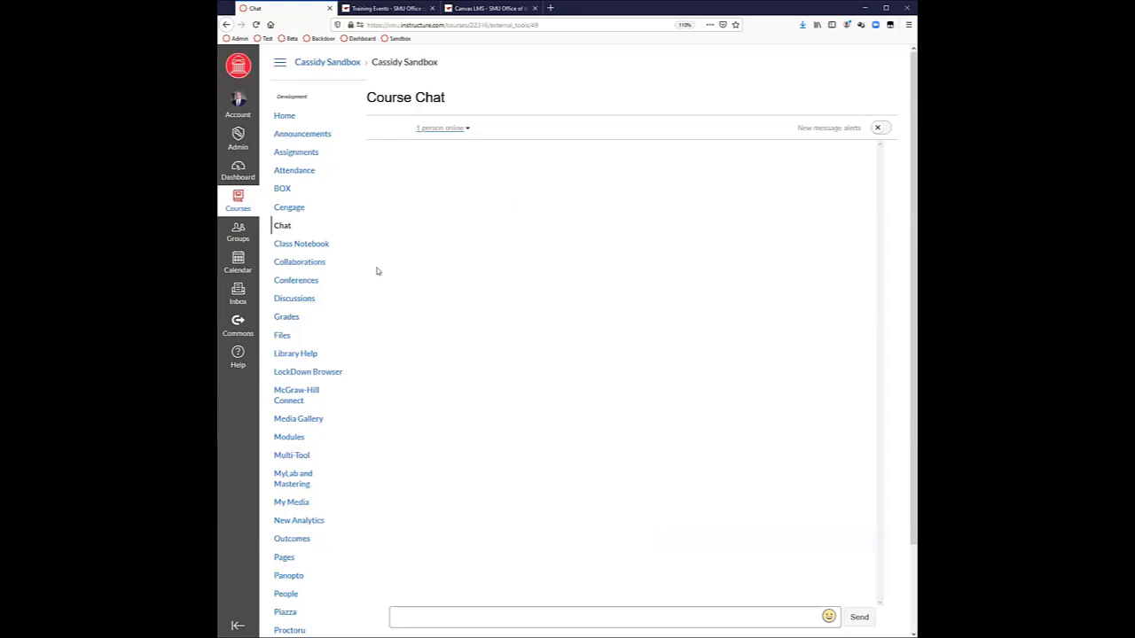
Step: View the course's Class Notebook page, followed by its Collaborations page
{"action": "left_click", "coordinate": [301, 246]}
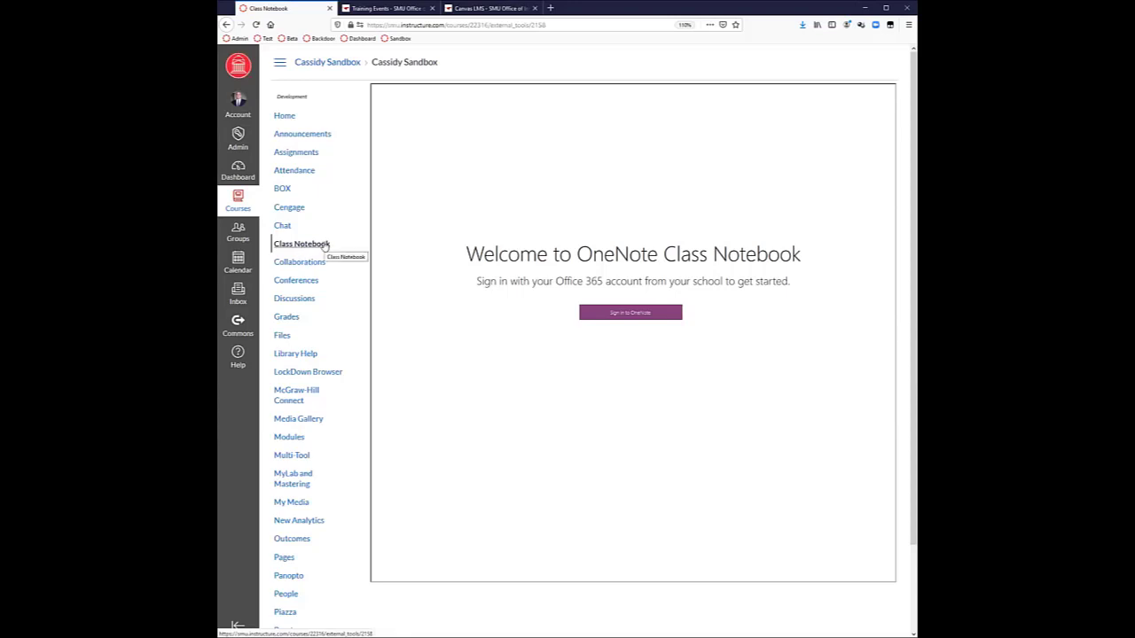
{"action": "left_click", "coordinate": [297, 266]}
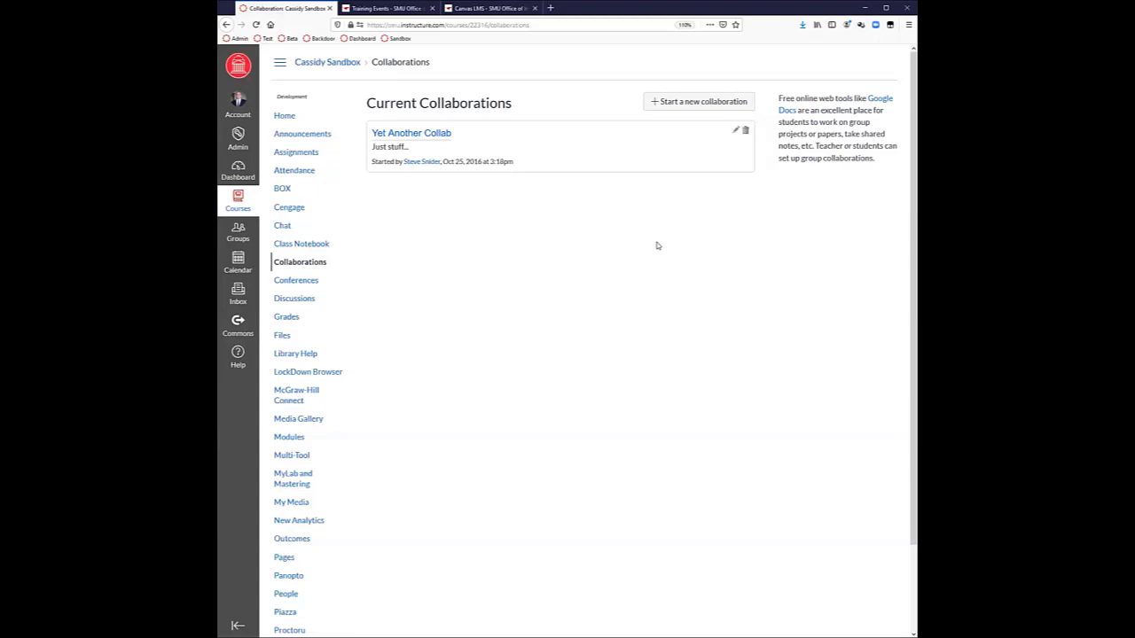
Step: Check the options in the account menu and close it
{"action": "left_click", "coordinate": [244, 108]}
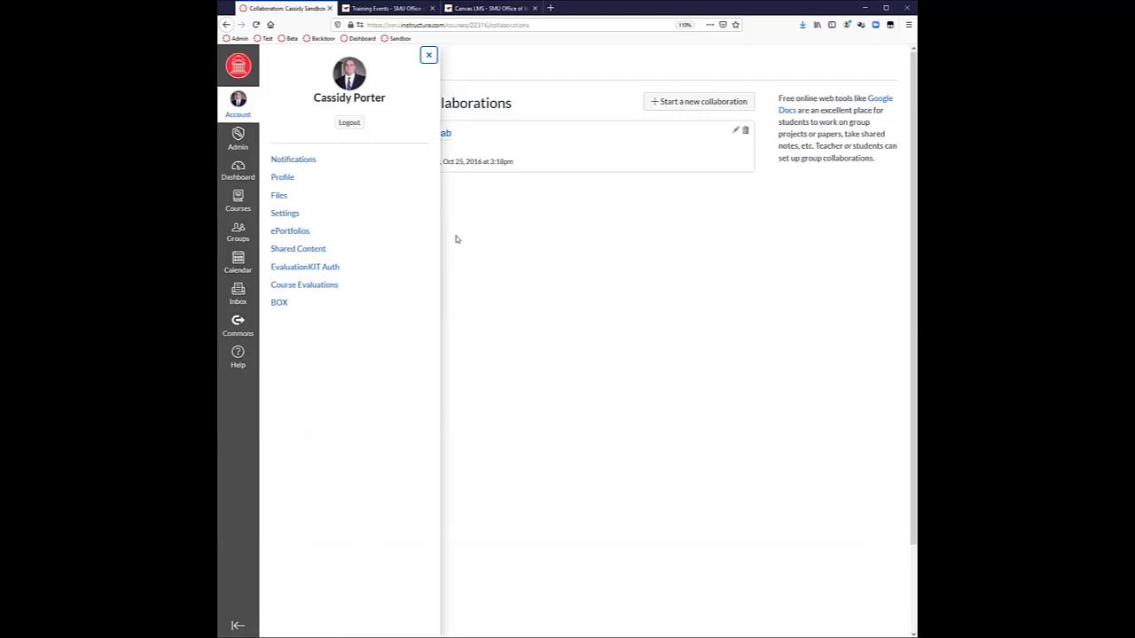
{"action": "left_click", "coordinate": [545, 247]}
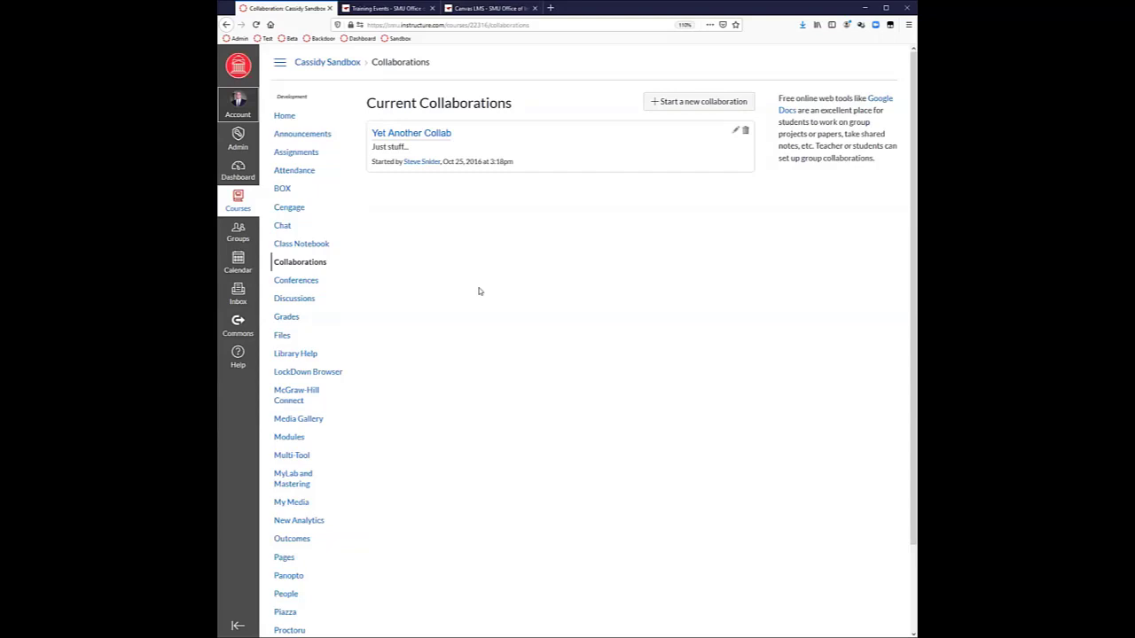
Step: Open the course's Conferences page and check the available options for the concluded "test upload" conference, leaving it undeleted
{"action": "left_click", "coordinate": [312, 283]}
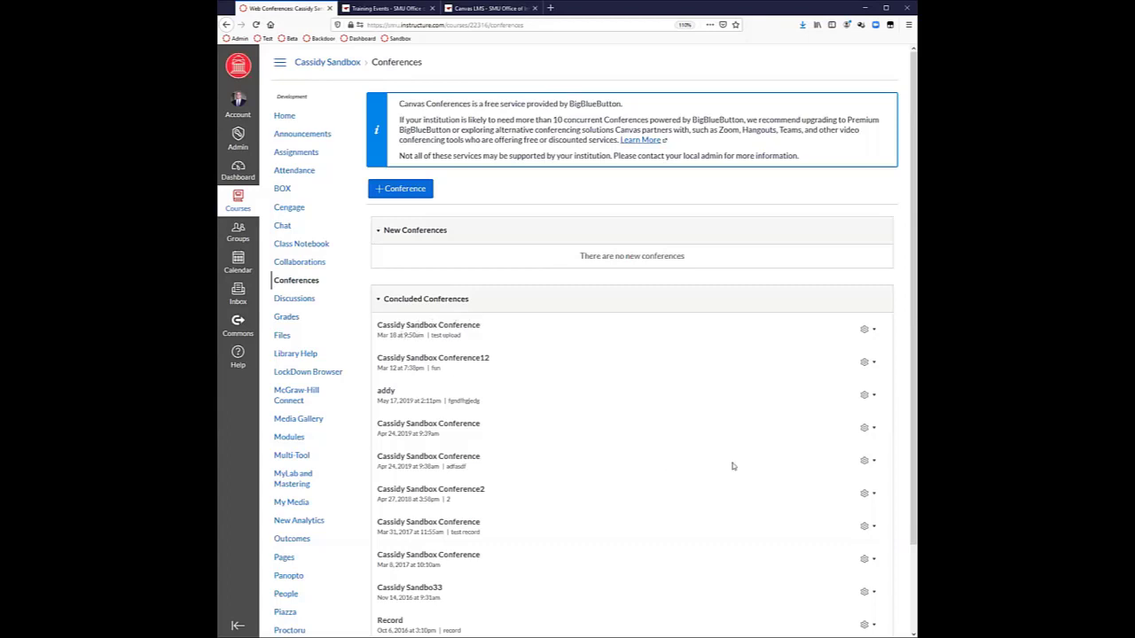
{"action": "left_click", "coordinate": [871, 332]}
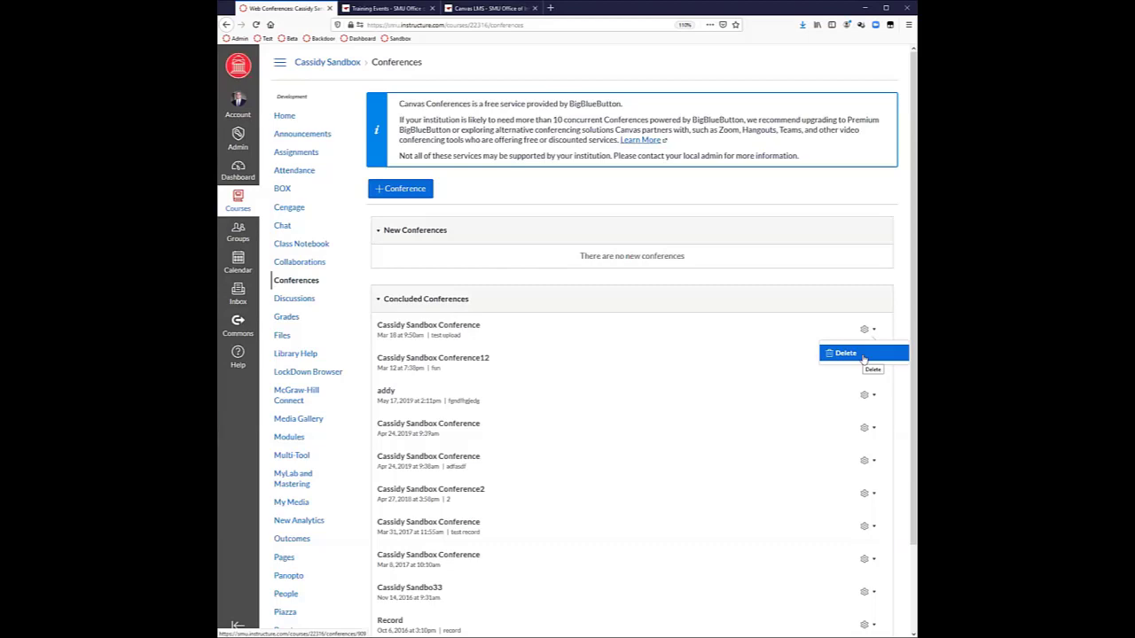
{"action": "left_click", "coordinate": [636, 276]}
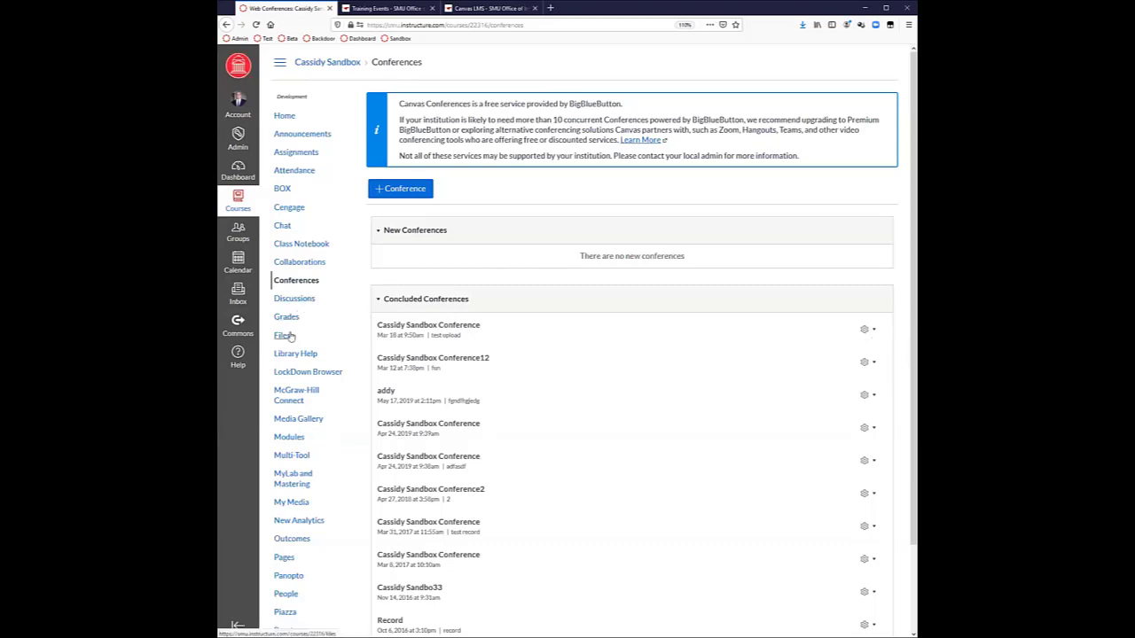
Step: View the course's Library Help page, then continue past the LockDown Browser introduction to its quiz dashboard
{"action": "left_click", "coordinate": [302, 358]}
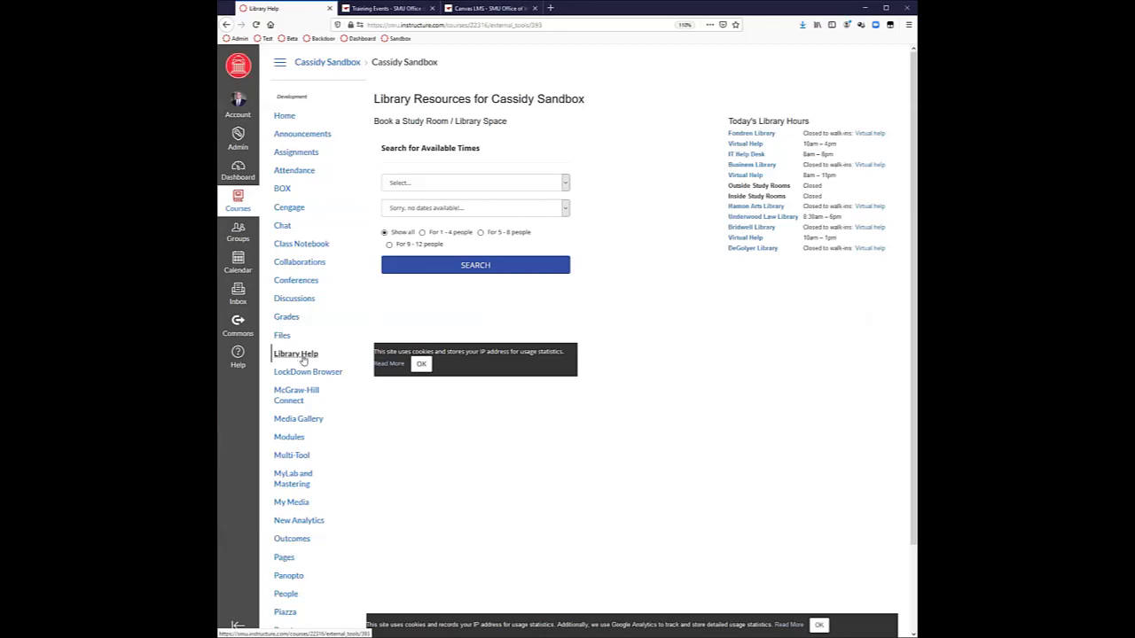
{"action": "left_click", "coordinate": [297, 373]}
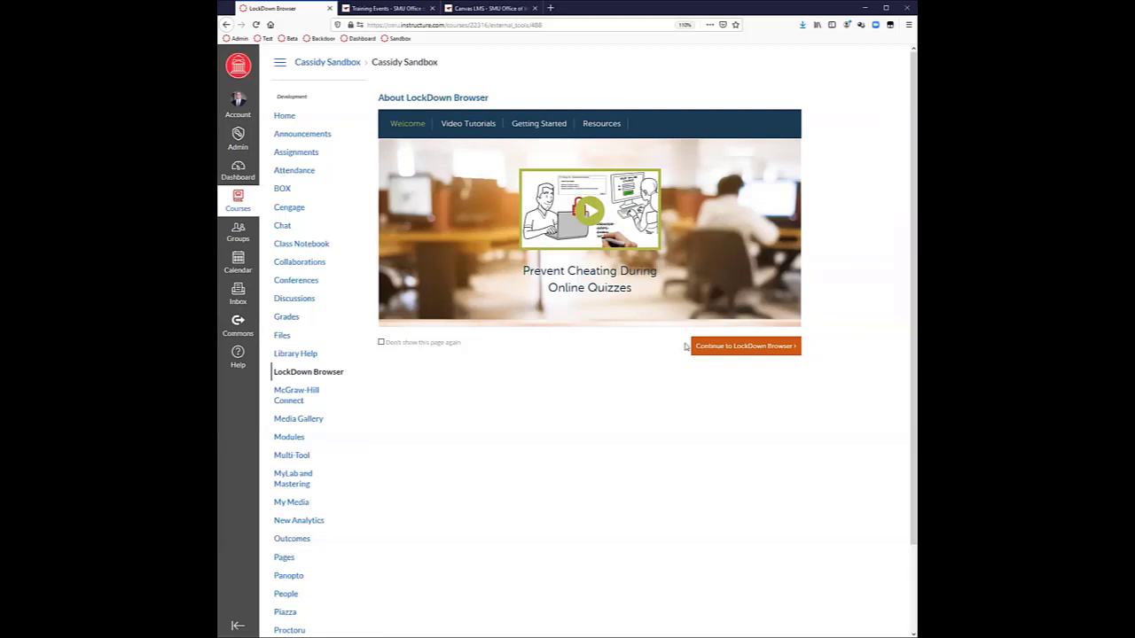
{"action": "left_click", "coordinate": [738, 347]}
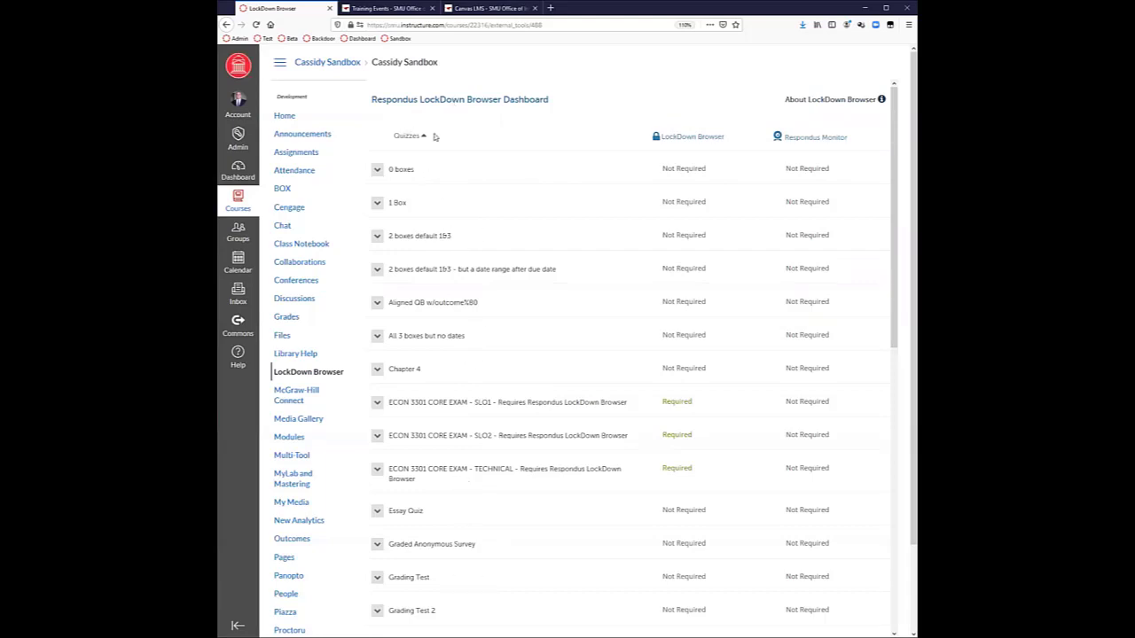
Step: Open the LockDown Browser settings for the "0 boxes" quiz
{"action": "left_click", "coordinate": [379, 176]}
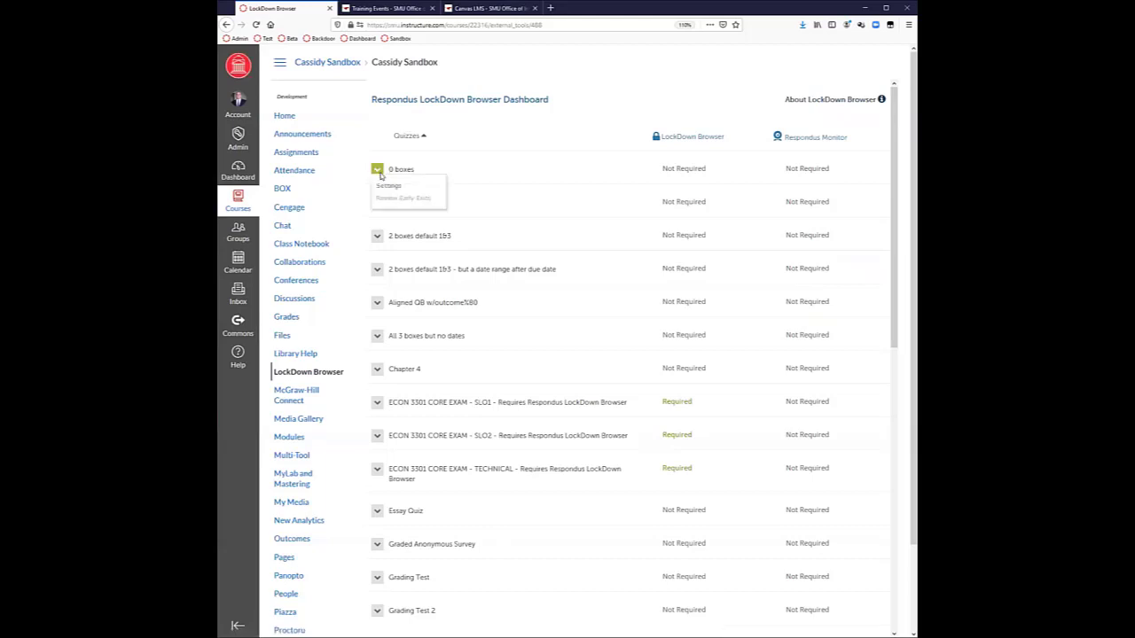
{"action": "left_click", "coordinate": [387, 188]}
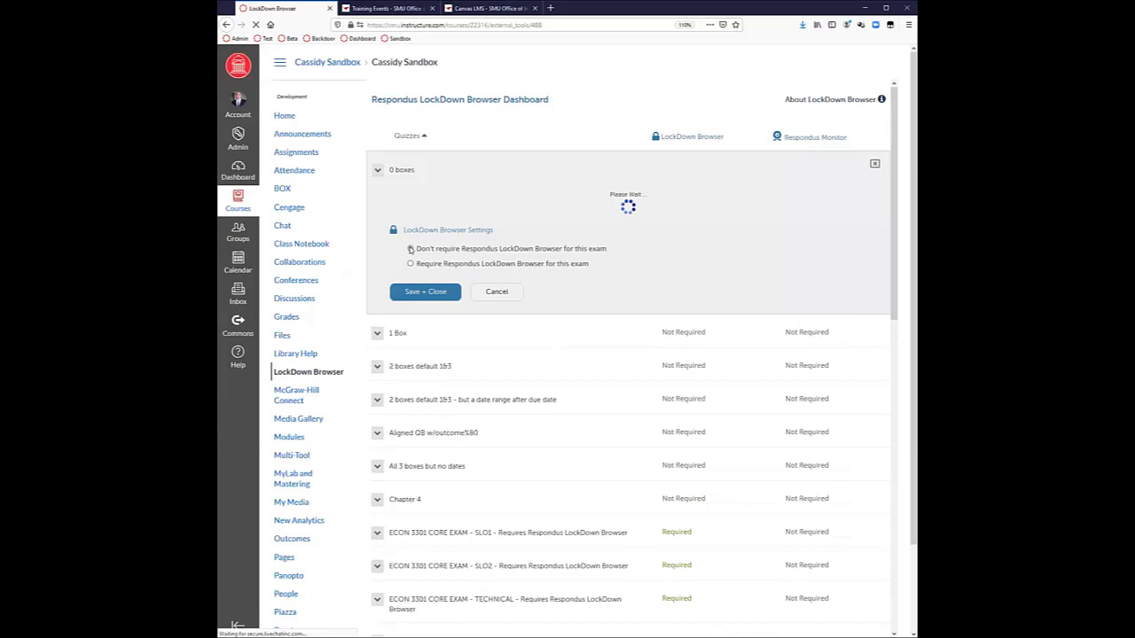
Step: Select requiring Respondus LockDown Browser for the "0 boxes" quiz to view its password and webcam options, and leave without saving
{"action": "left_click", "coordinate": [410, 226]}
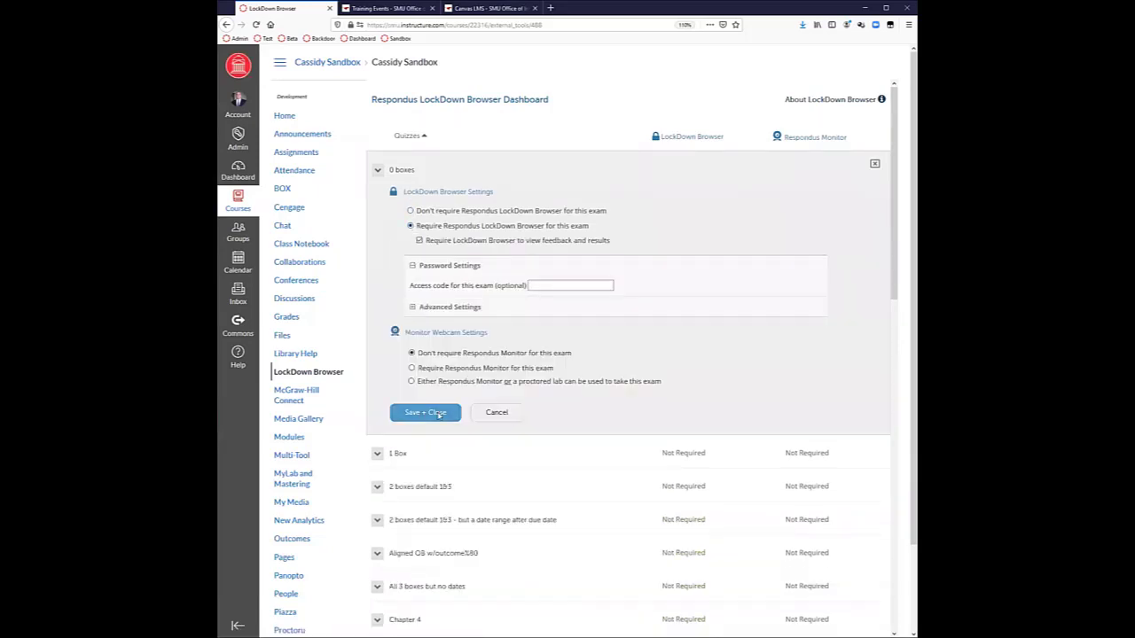
{"action": "left_click", "coordinate": [497, 413]}
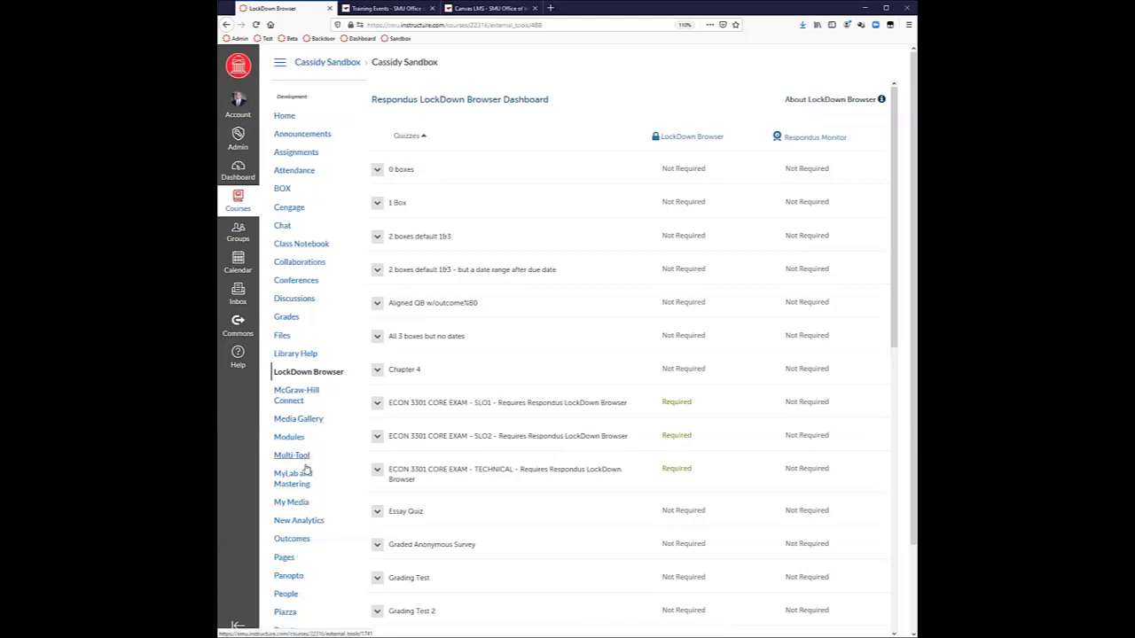
Step: Open the course's New Analytics and check the Message Students Who options for viewing and participation, closing the message form unsent
{"action": "left_click", "coordinate": [298, 522]}
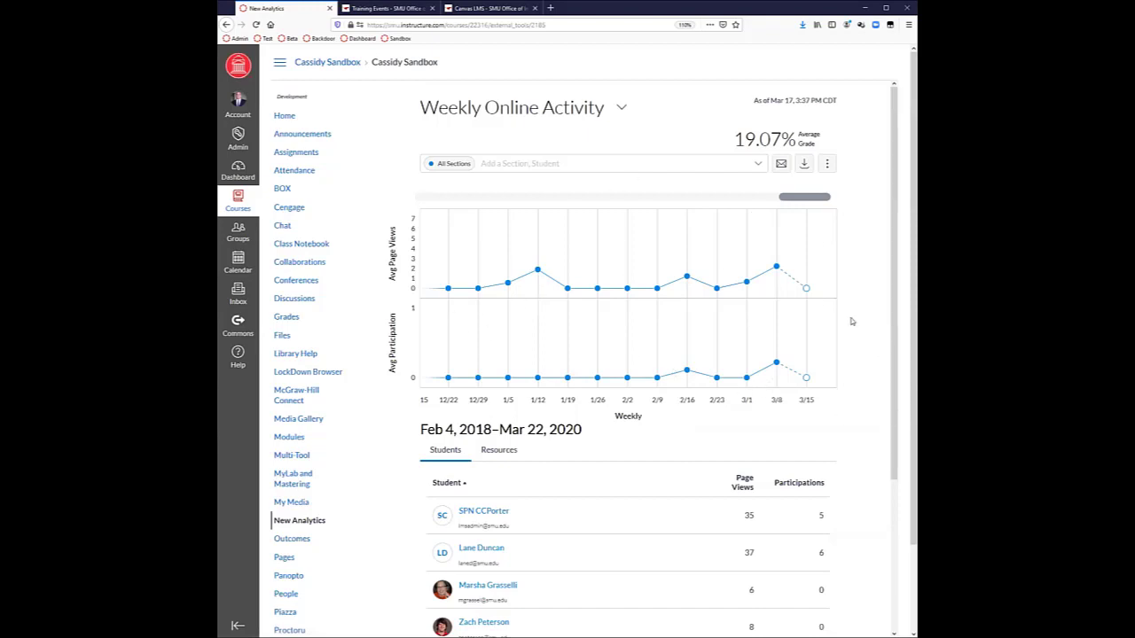
{"action": "mouse_move", "coordinate": [539, 274]}
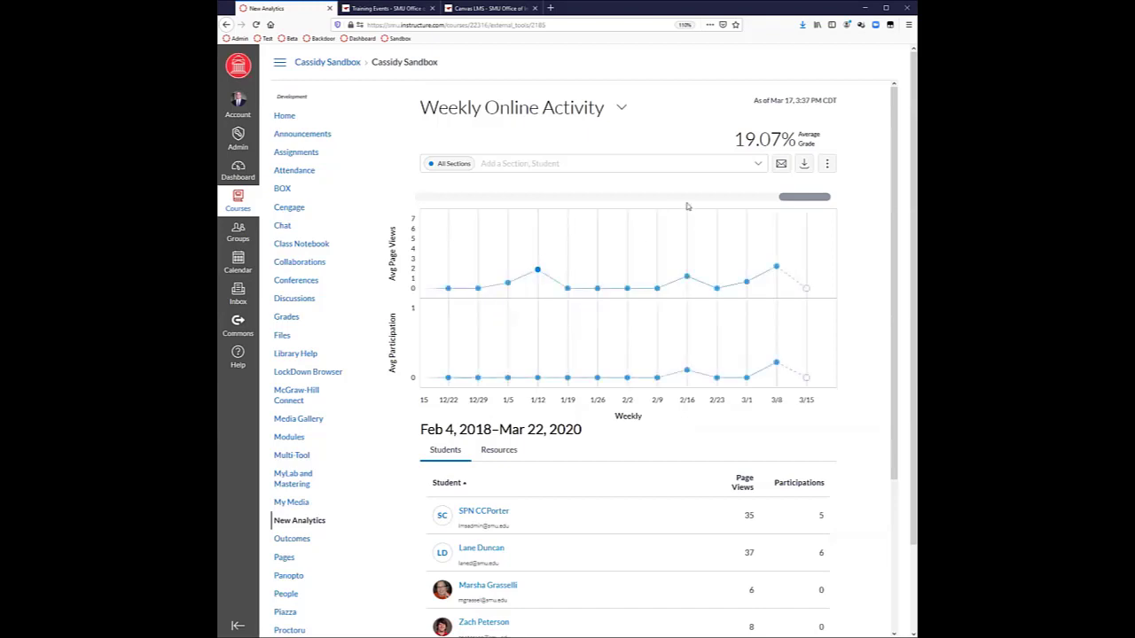
{"action": "left_click", "coordinate": [781, 165]}
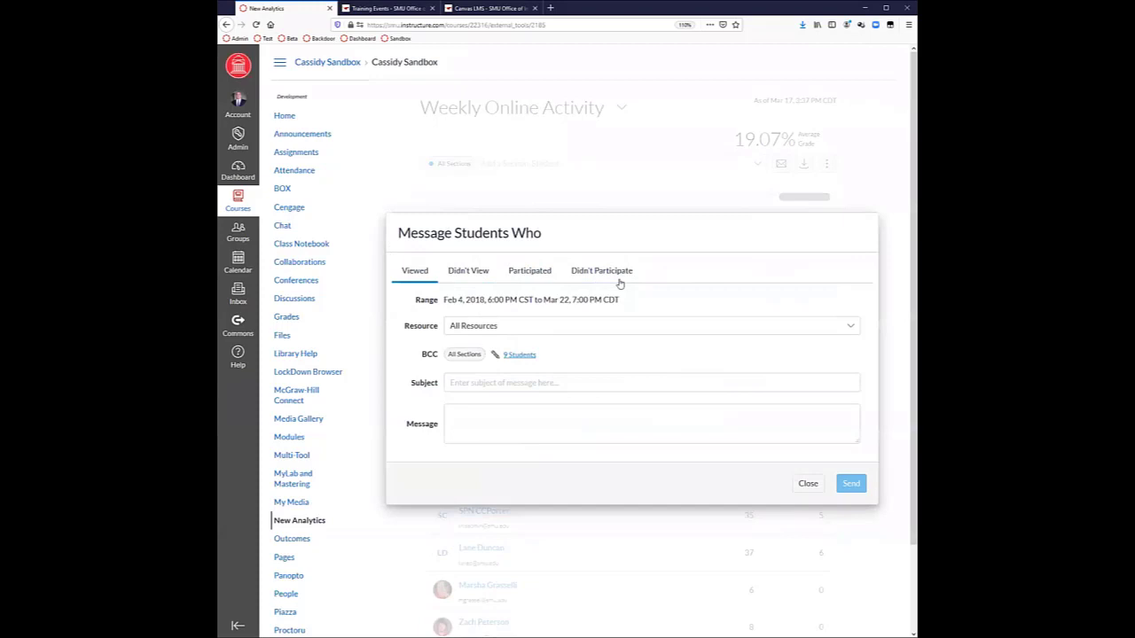
{"action": "left_click", "coordinate": [480, 282]}
{"action": "left_click", "coordinate": [533, 274]}
{"action": "left_click", "coordinate": [606, 272]}
{"action": "left_click", "coordinate": [808, 484]}
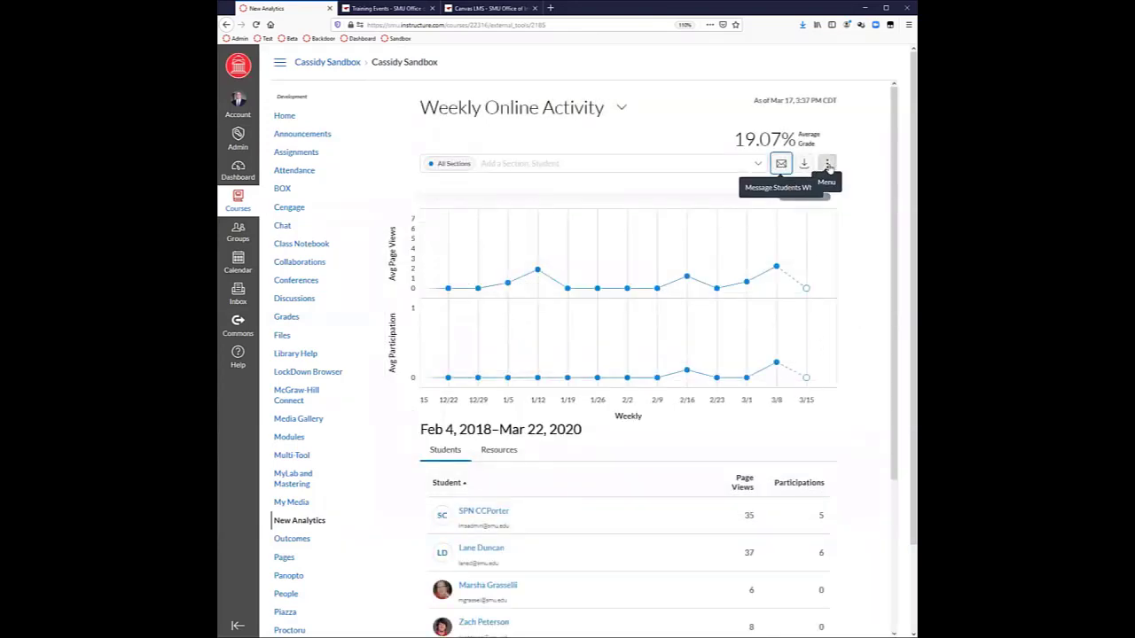
Step: Check the Weekly Online Activity chart options and the list of sections and students available for filtering, leaving All Sections selected
{"action": "left_click", "coordinate": [827, 165]}
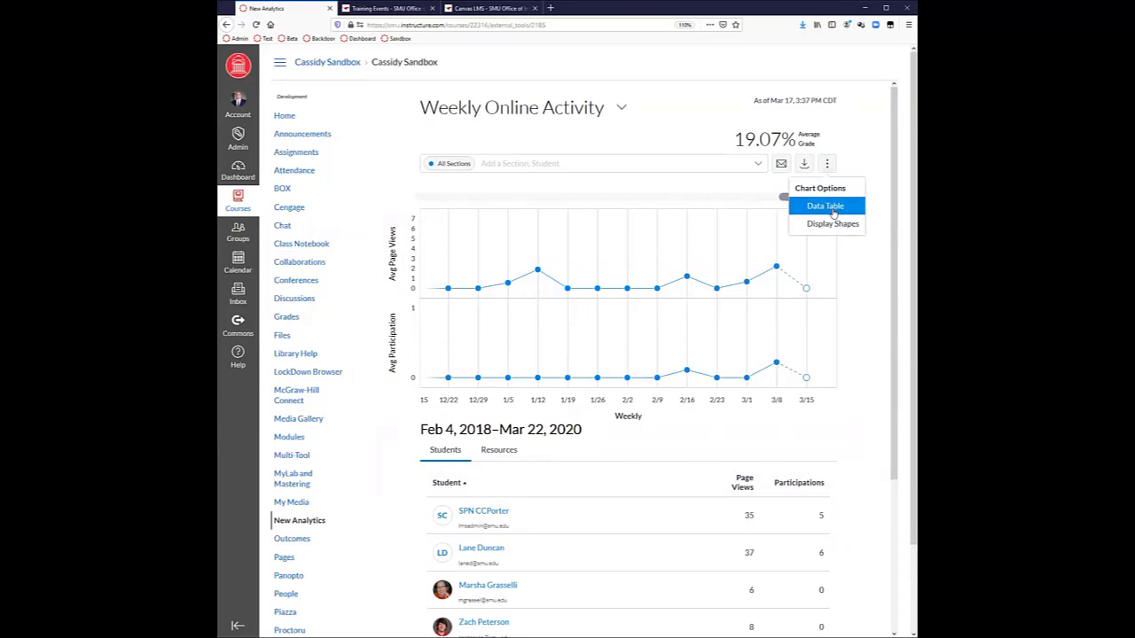
{"action": "left_click", "coordinate": [859, 162]}
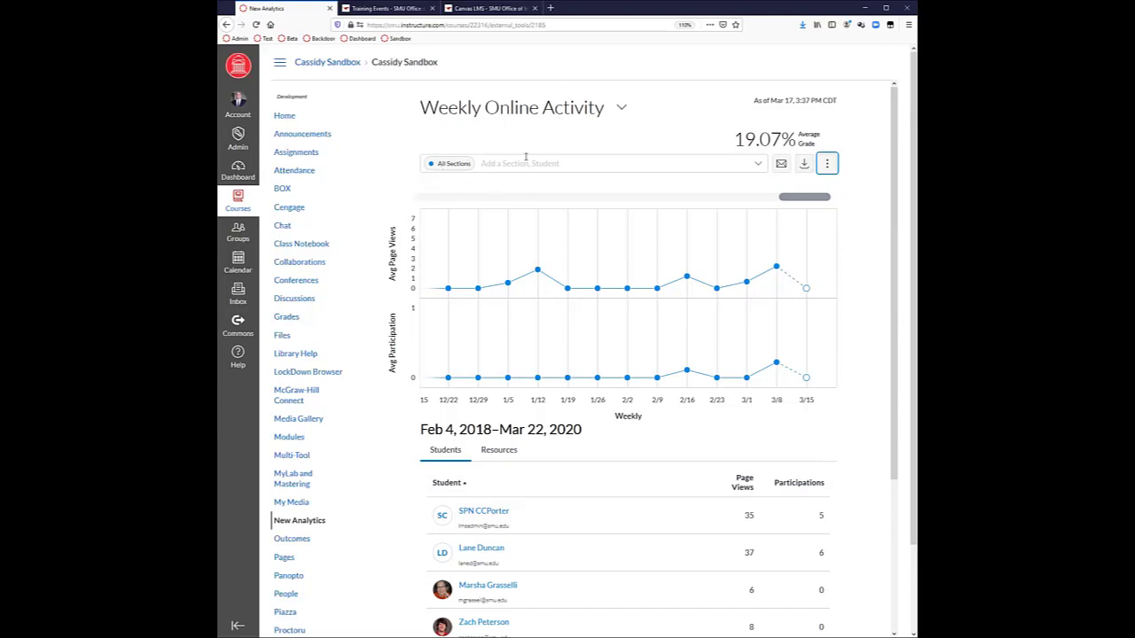
{"action": "left_click", "coordinate": [690, 166]}
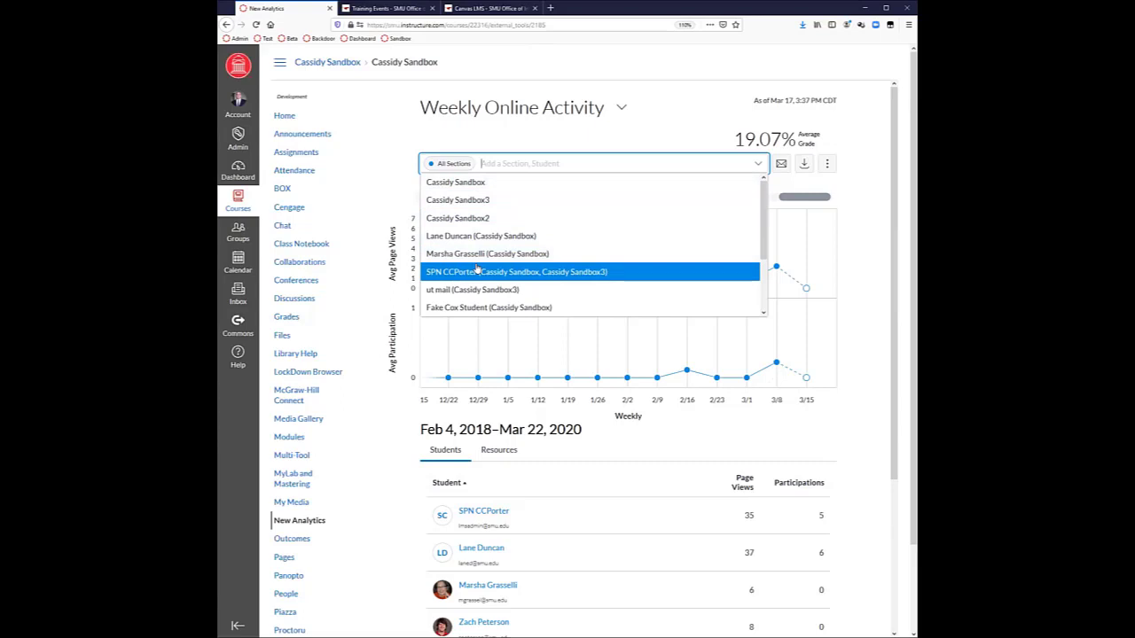
{"action": "left_click", "coordinate": [674, 109]}
Step: Examine page views and participations in the Weekly Online Activity report, first by student and again by resource
{"action": "scroll", "coordinate": [512, 437], "scroll_direction": "down", "scroll_amount": 2}
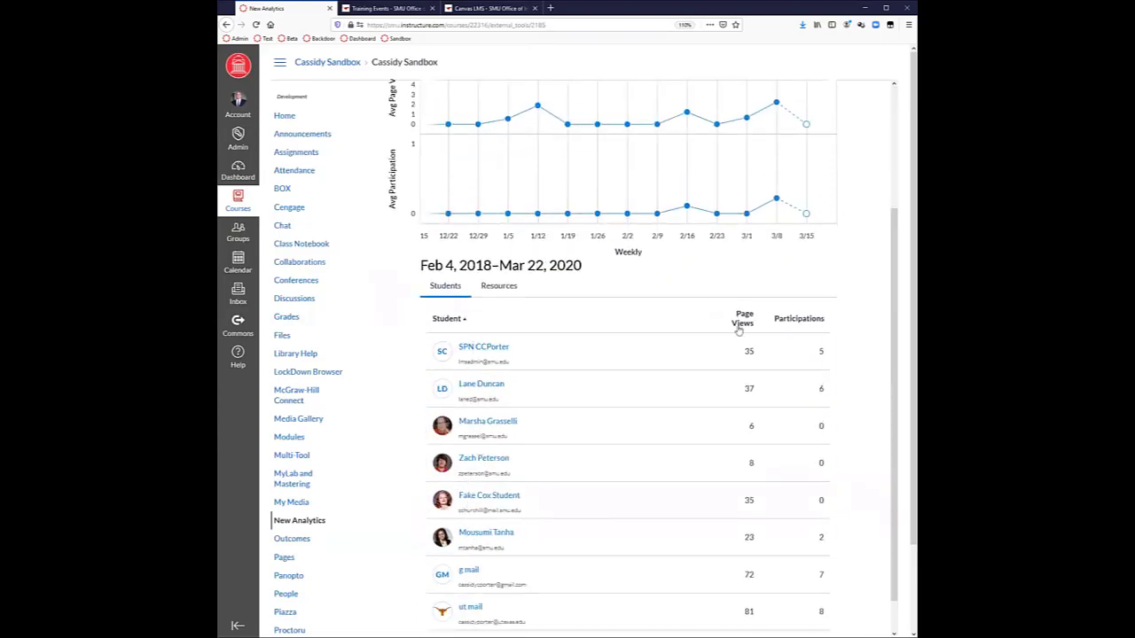
{"action": "scroll", "coordinate": [723, 278], "scroll_direction": "up", "scroll_amount": 2}
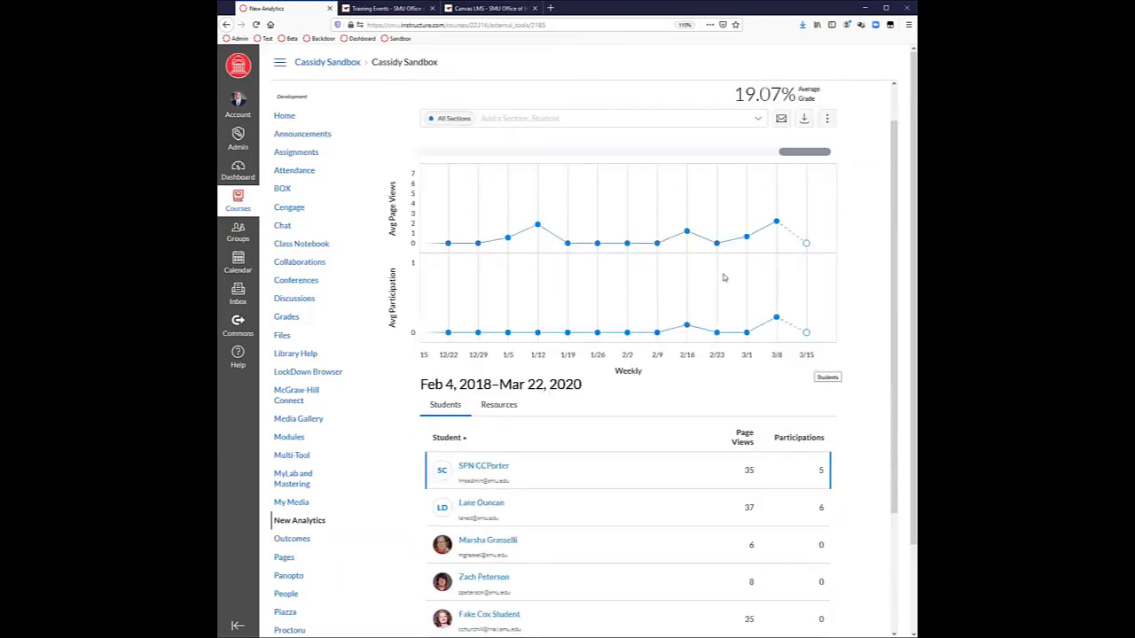
{"action": "scroll", "coordinate": [527, 213], "scroll_direction": "down", "scroll_amount": 1}
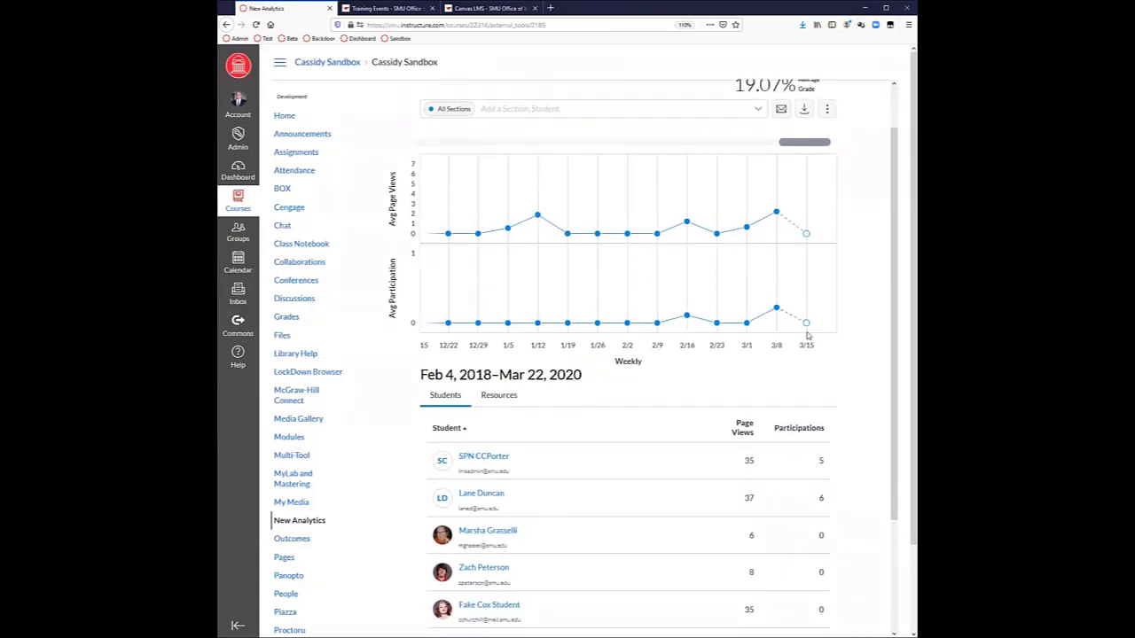
{"action": "left_click", "coordinate": [502, 398]}
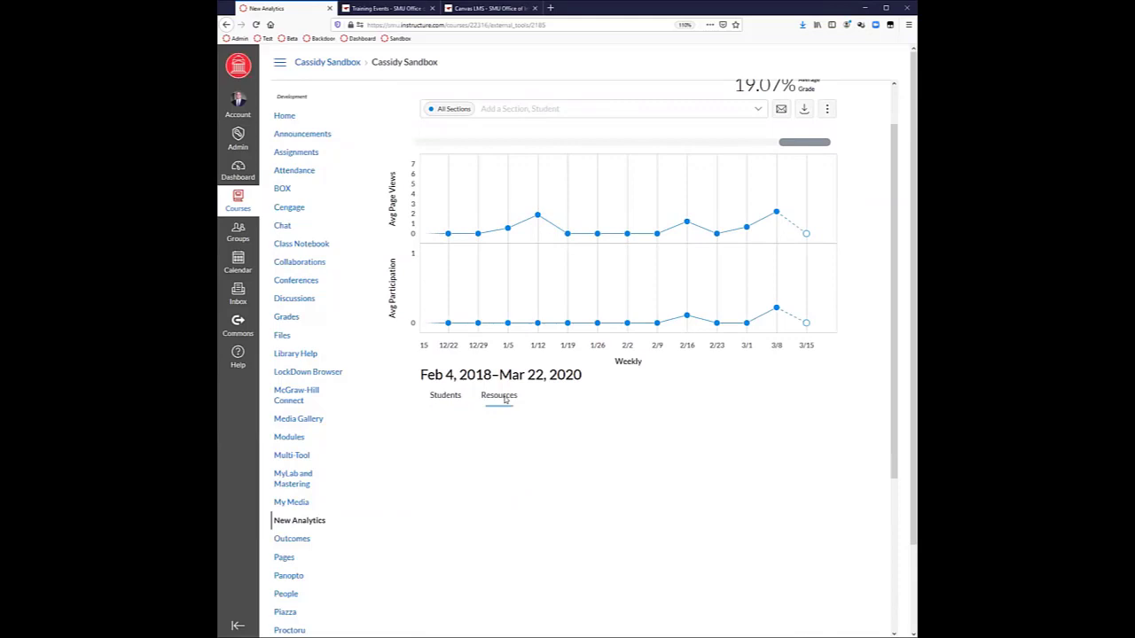
{"action": "scroll", "coordinate": [504, 398], "scroll_direction": "down", "scroll_amount": 2}
{"action": "scroll", "coordinate": [496, 398], "scroll_direction": "down", "scroll_amount": 2}
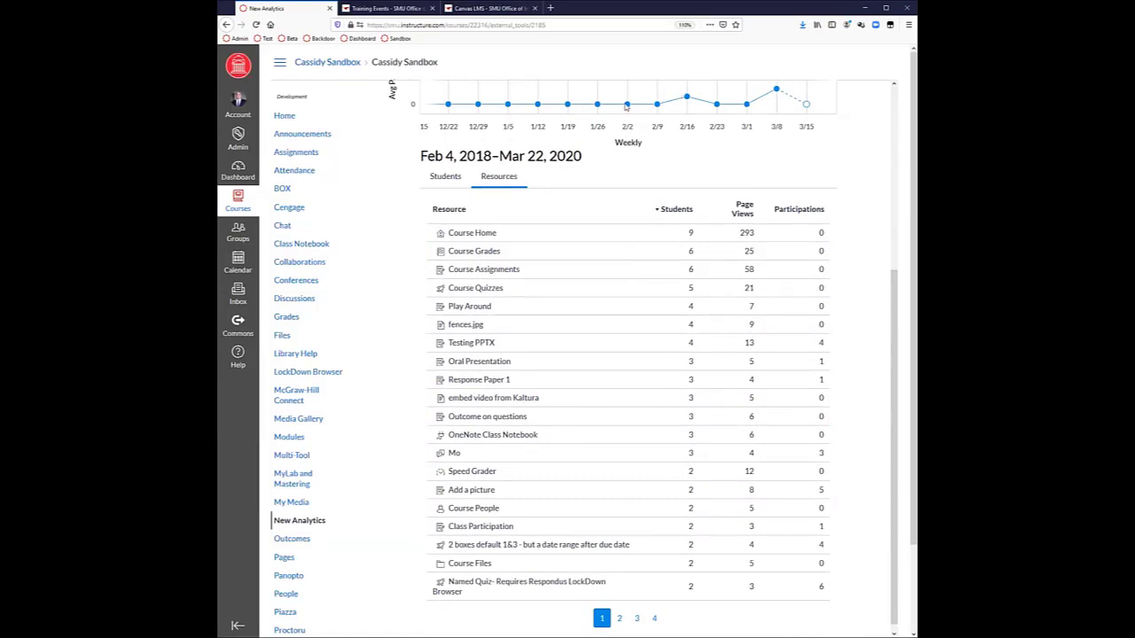
{"action": "scroll", "coordinate": [609, 97], "scroll_direction": "up", "scroll_amount": 3}
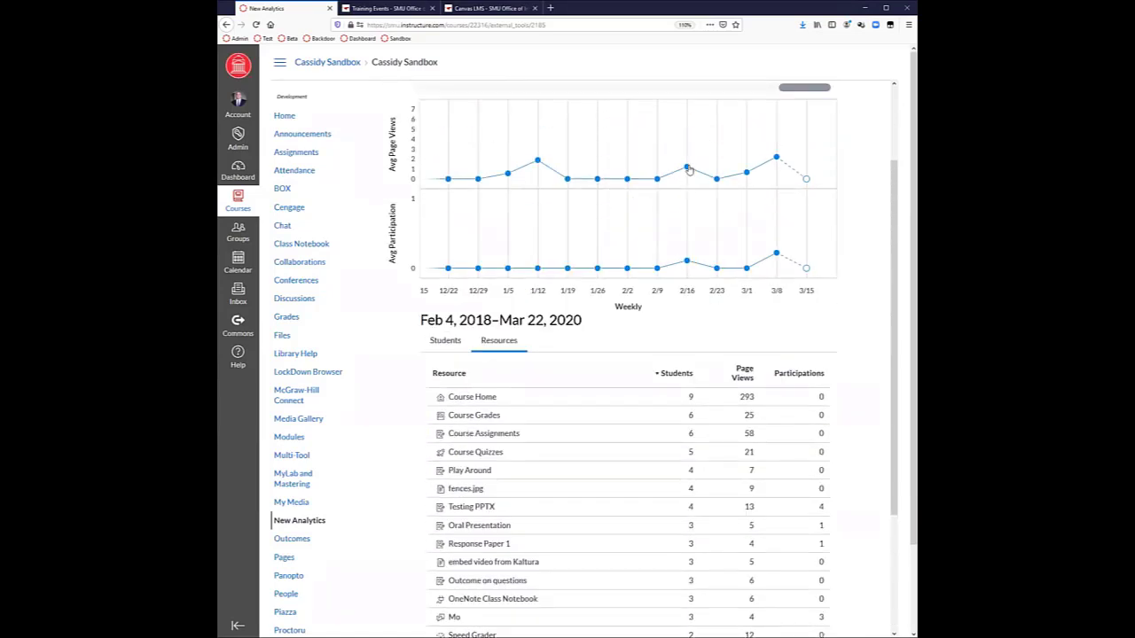
{"action": "mouse_move", "coordinate": [688, 168]}
{"action": "scroll", "coordinate": [696, 540], "scroll_direction": "up", "scroll_amount": 2}
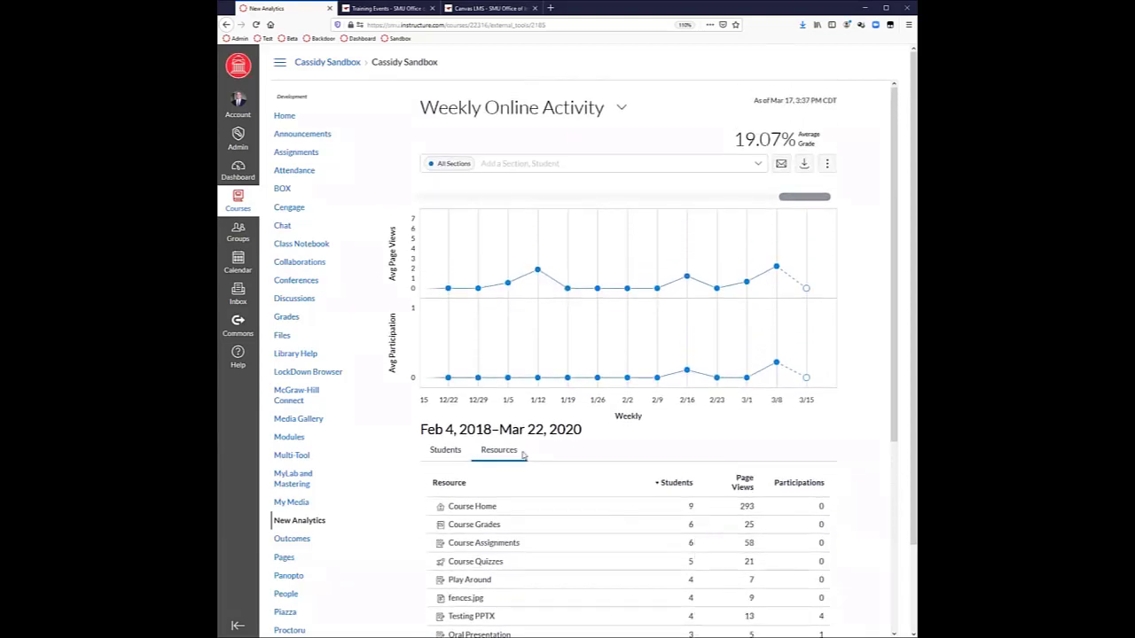
Step: Switch the analytics report to Course Grade and view the grade details for the "Turnitin add rubric in TII" assignment
{"action": "left_click", "coordinate": [623, 108]}
{"action": "left_click", "coordinate": [617, 147]}
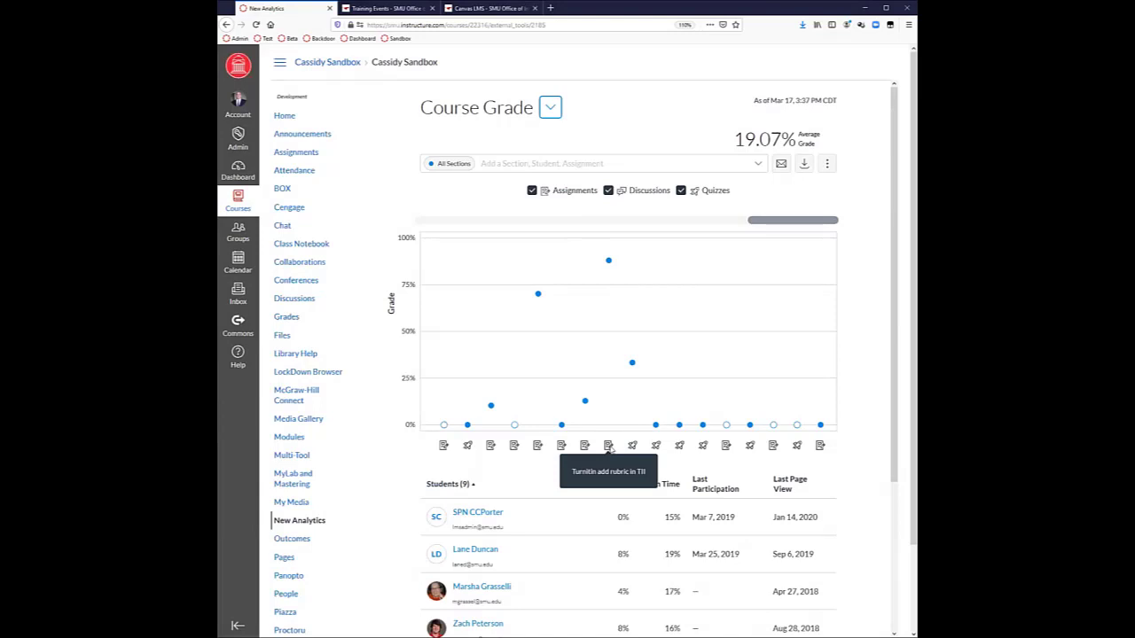
{"action": "left_click", "coordinate": [608, 260]}
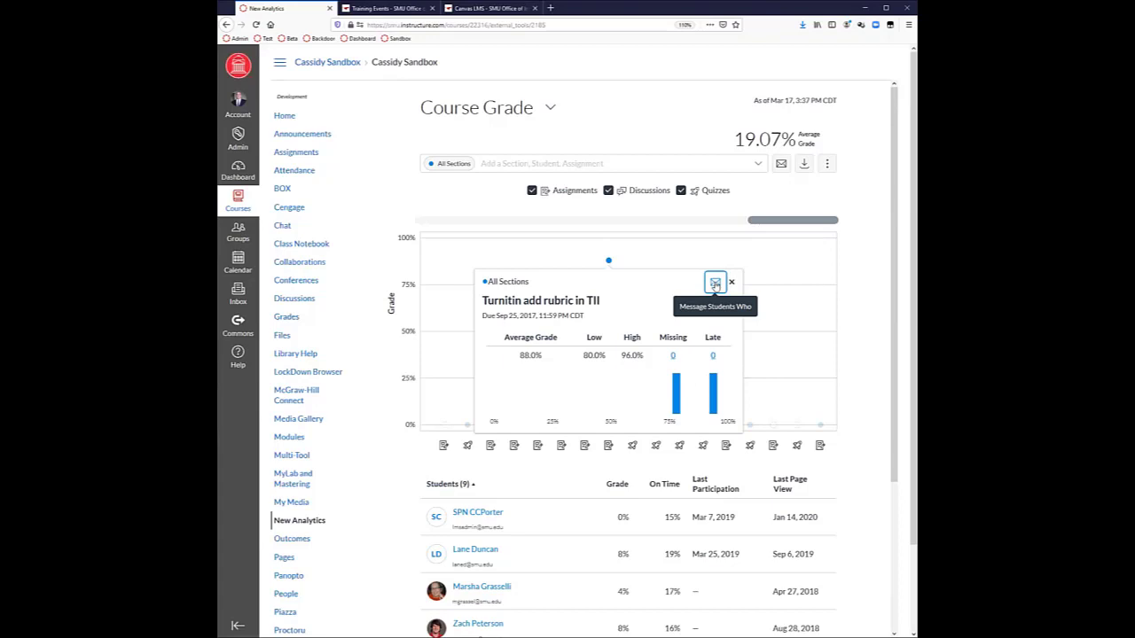
Step: Check the assignment's Message Students Who options for missing and late work, close its details, and look over the student grade table
{"action": "left_click", "coordinate": [714, 283]}
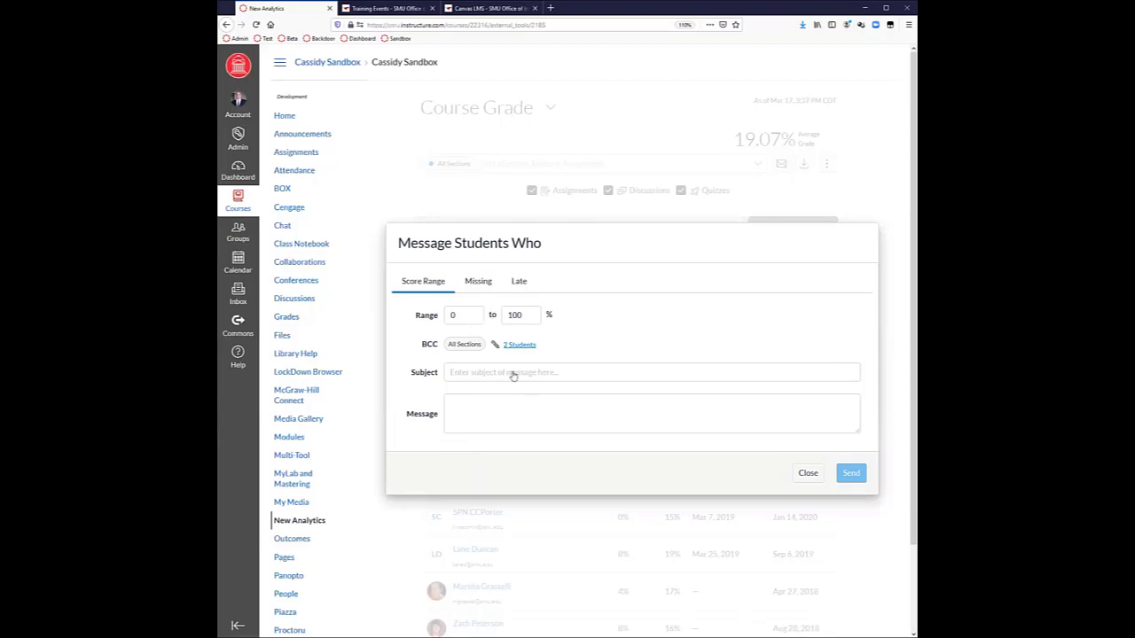
{"action": "left_click", "coordinate": [487, 289]}
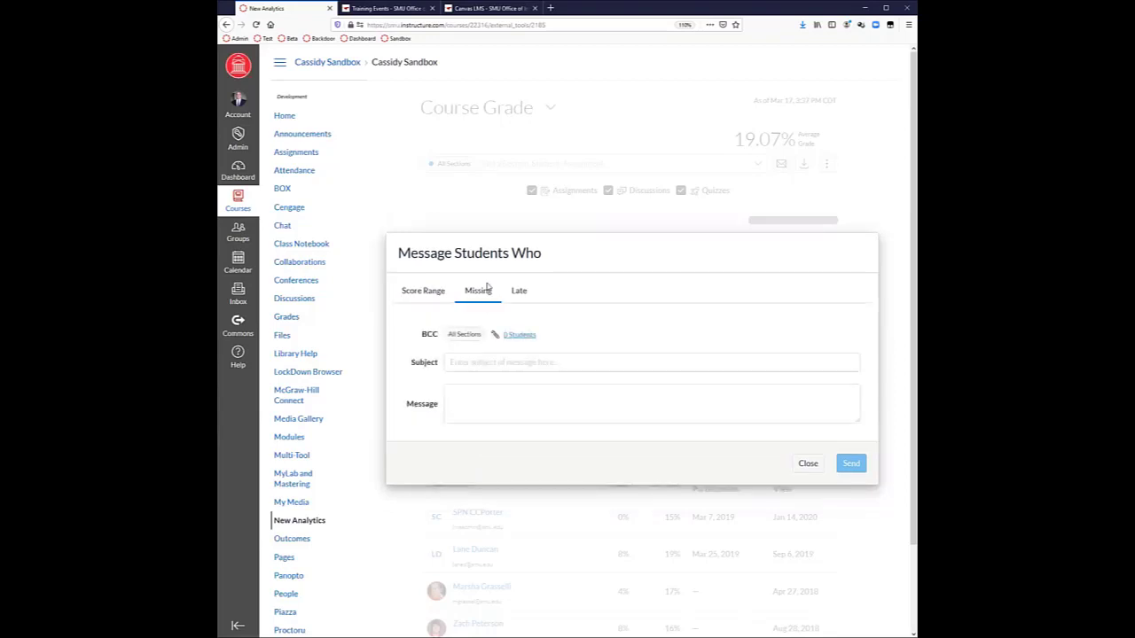
{"action": "left_click", "coordinate": [517, 294]}
{"action": "left_click", "coordinate": [807, 462]}
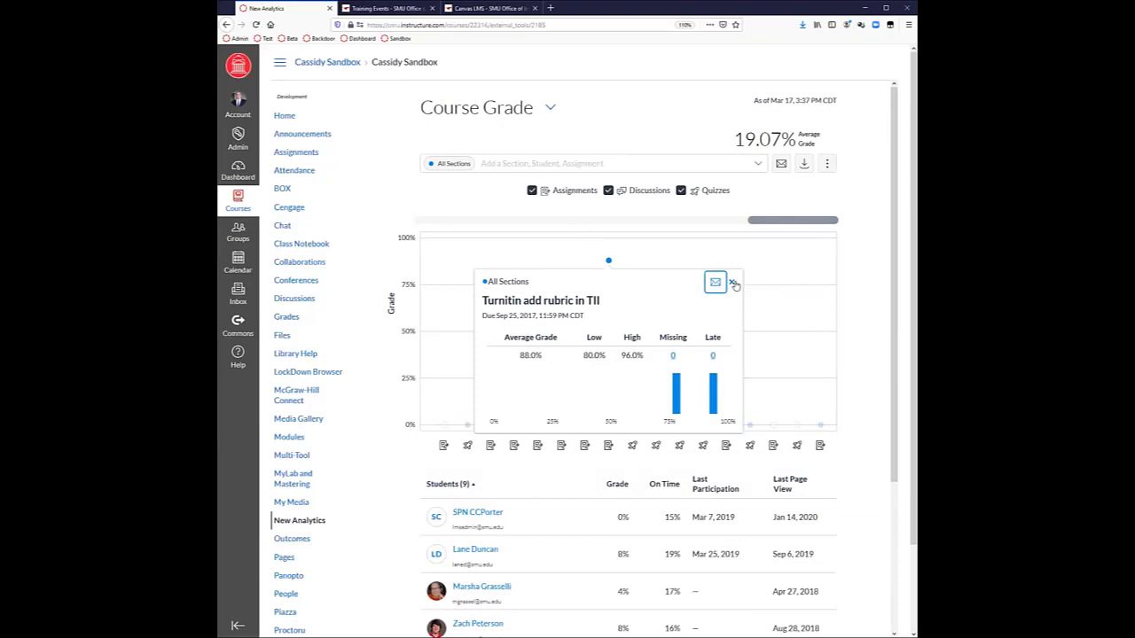
{"action": "left_click", "coordinate": [732, 282]}
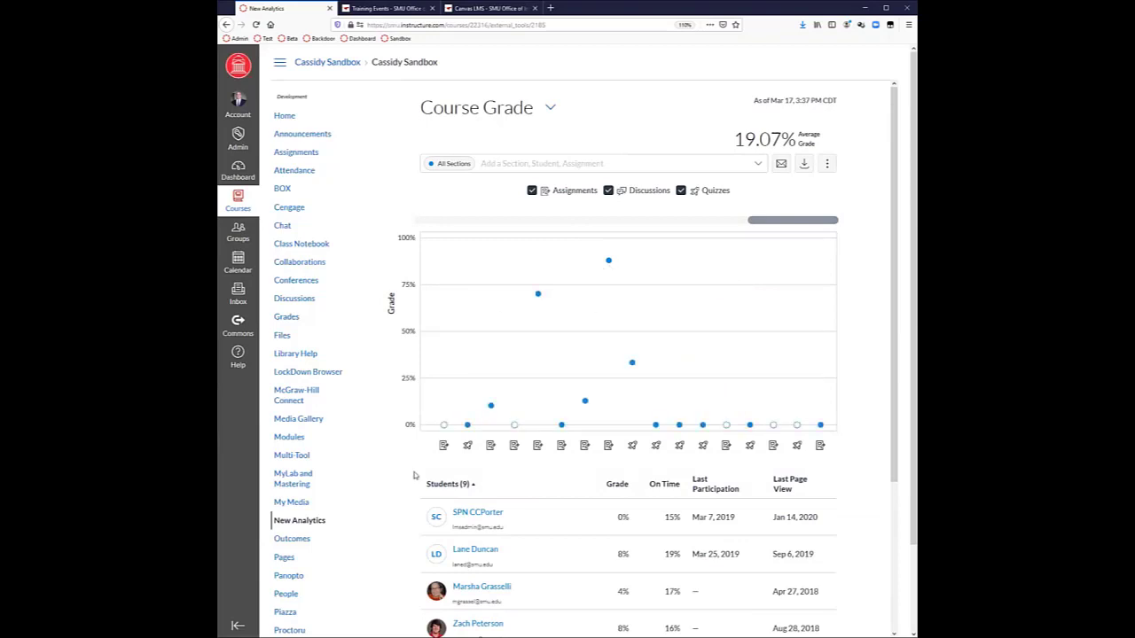
{"action": "scroll", "coordinate": [418, 470], "scroll_direction": "down", "scroll_amount": 2}
{"action": "scroll", "coordinate": [372, 555], "scroll_direction": "down", "scroll_amount": 2}
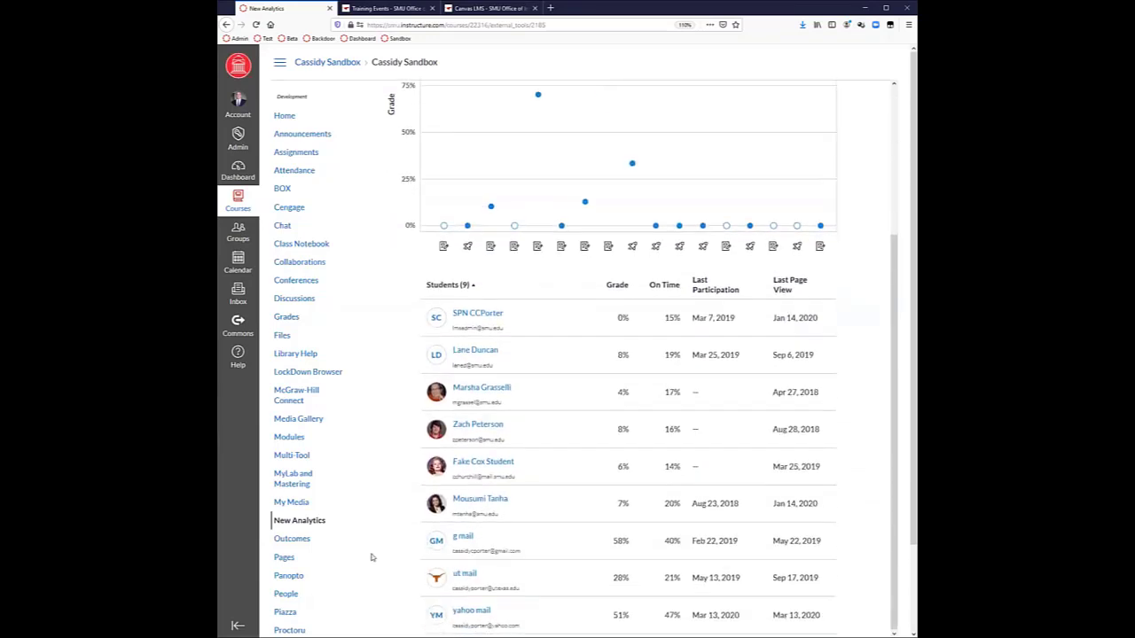
Step: Open the course's Panopto page and check its video actions and available folders, staying in the "Development - Cassidy Sandbox" folder
{"action": "left_click", "coordinate": [292, 576]}
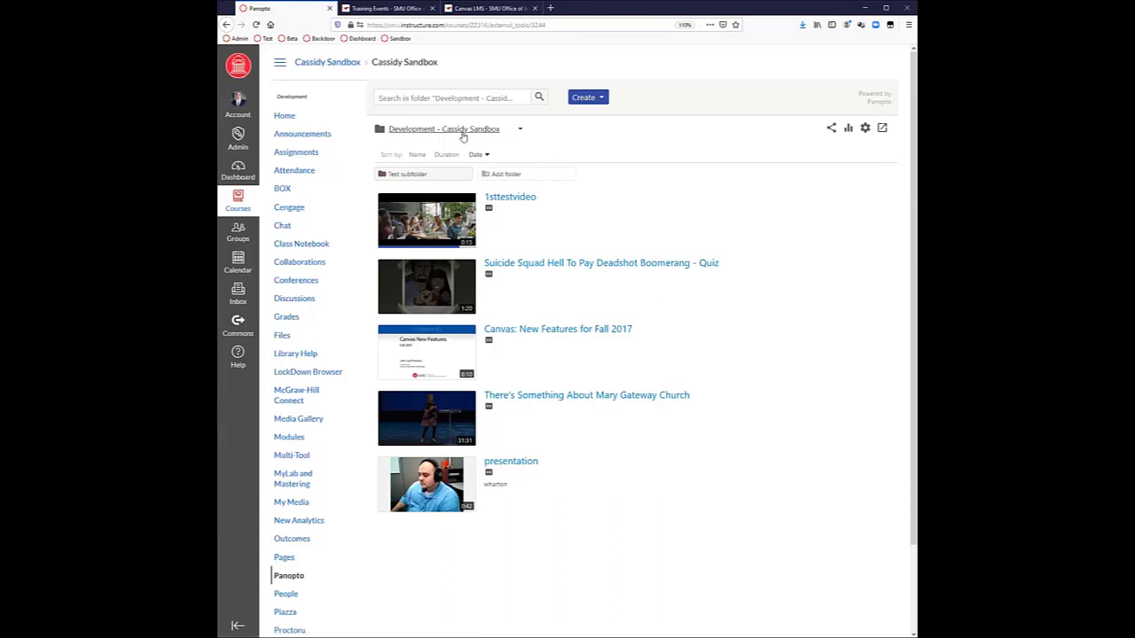
{"action": "mouse_move", "coordinate": [722, 276]}
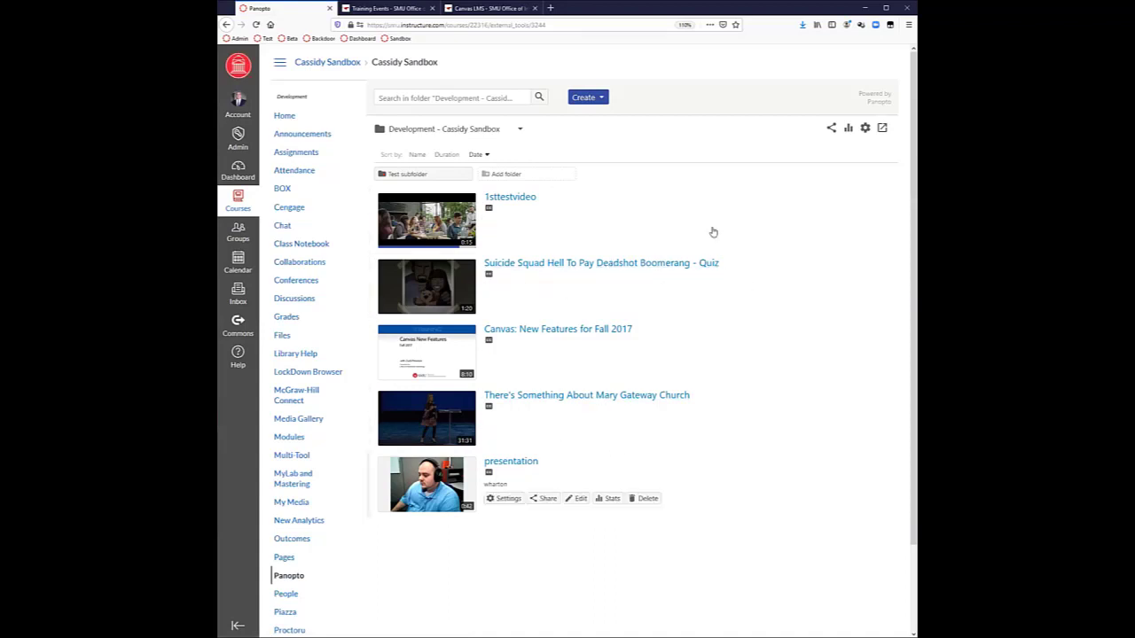
{"action": "mouse_move", "coordinate": [530, 429]}
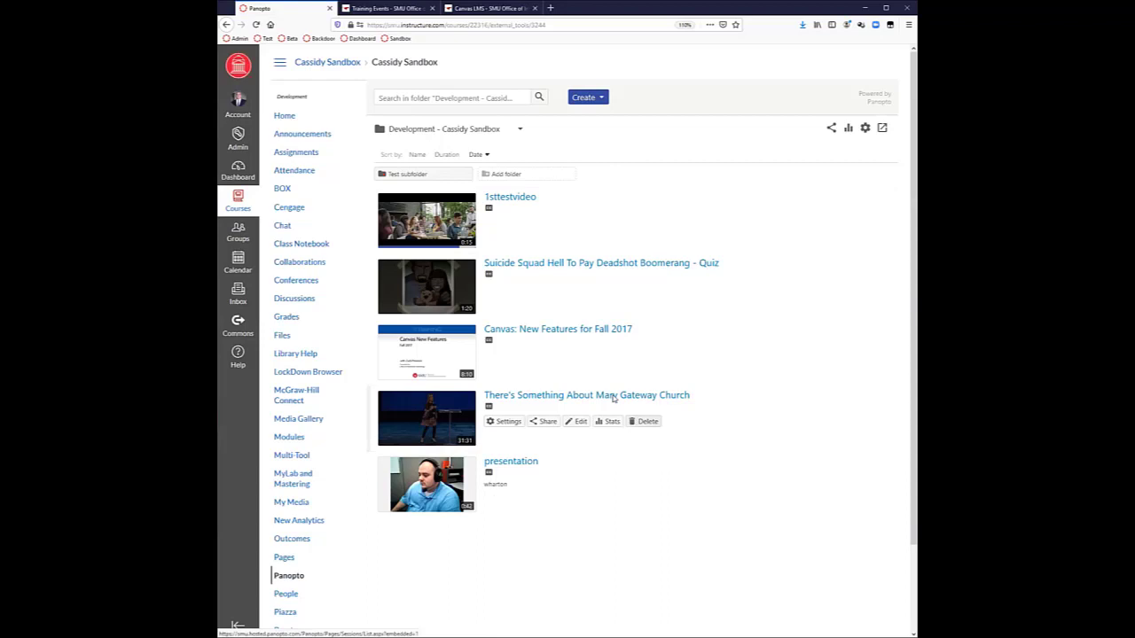
{"action": "left_click", "coordinate": [519, 129]}
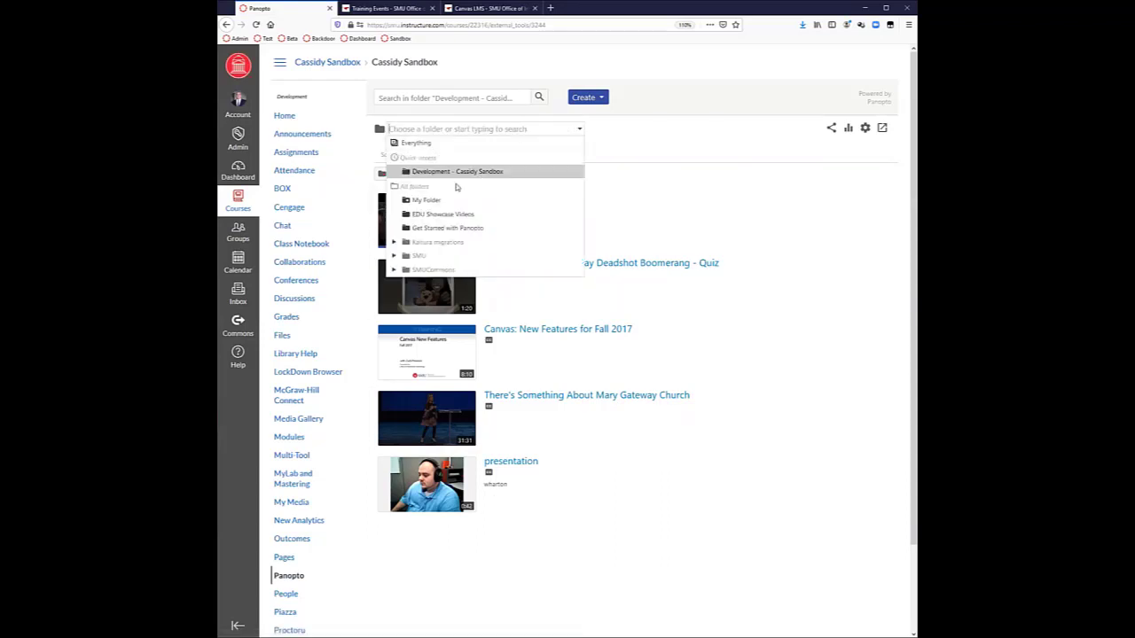
{"action": "left_click", "coordinate": [728, 148]}
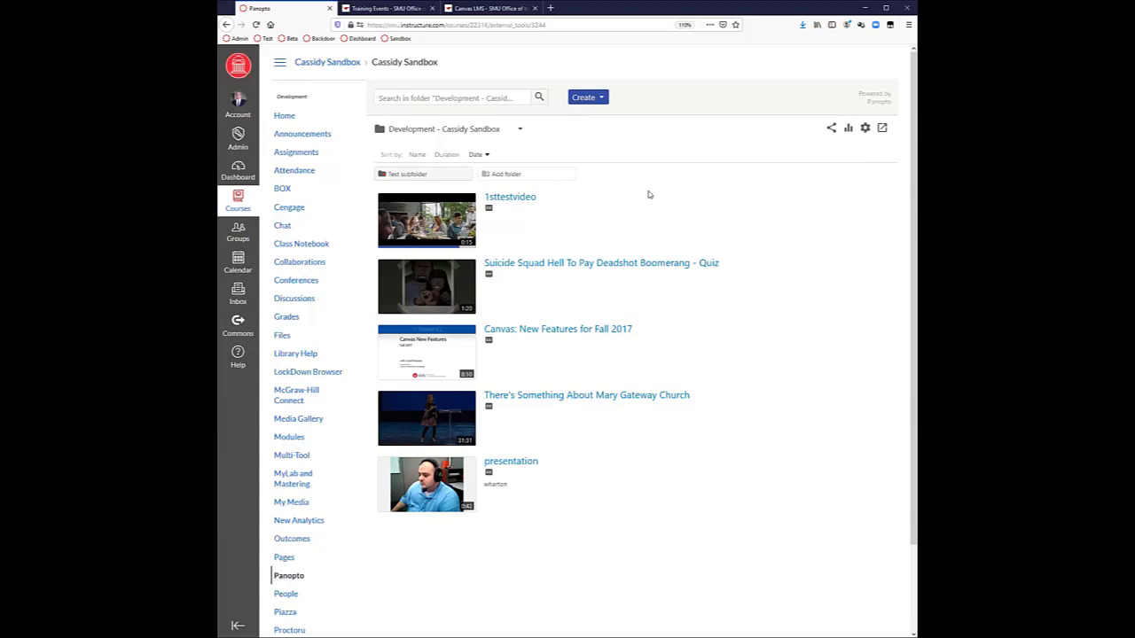
Step: View the statistics for the "1sttestvideo" recording
{"action": "mouse_move", "coordinate": [517, 230]}
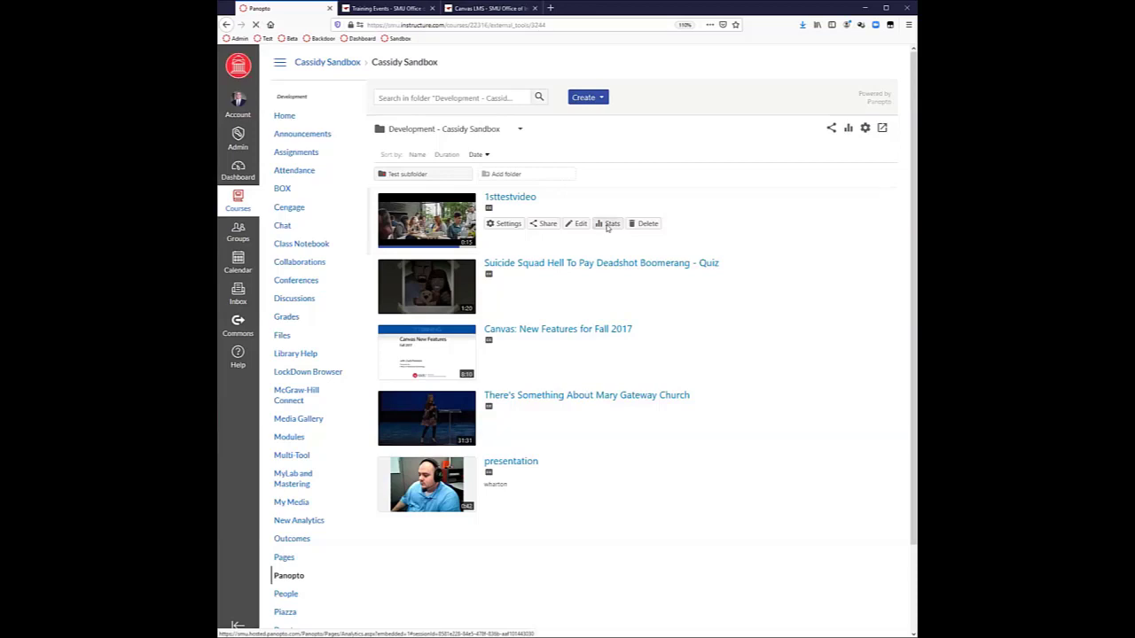
{"action": "left_click", "coordinate": [609, 225]}
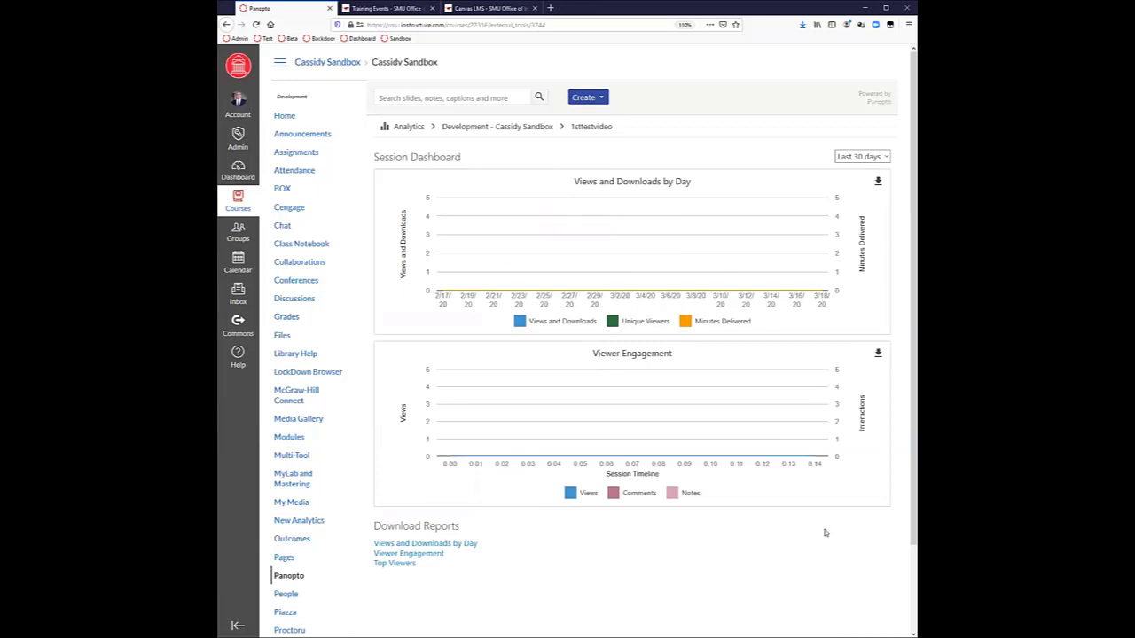
Step: Start a new quiz from the course's quiz list, compare the Classic Quizzes and New Quizzes engine options, and cancel the choice
{"action": "scroll", "coordinate": [327, 572], "scroll_direction": "down", "scroll_amount": 2}
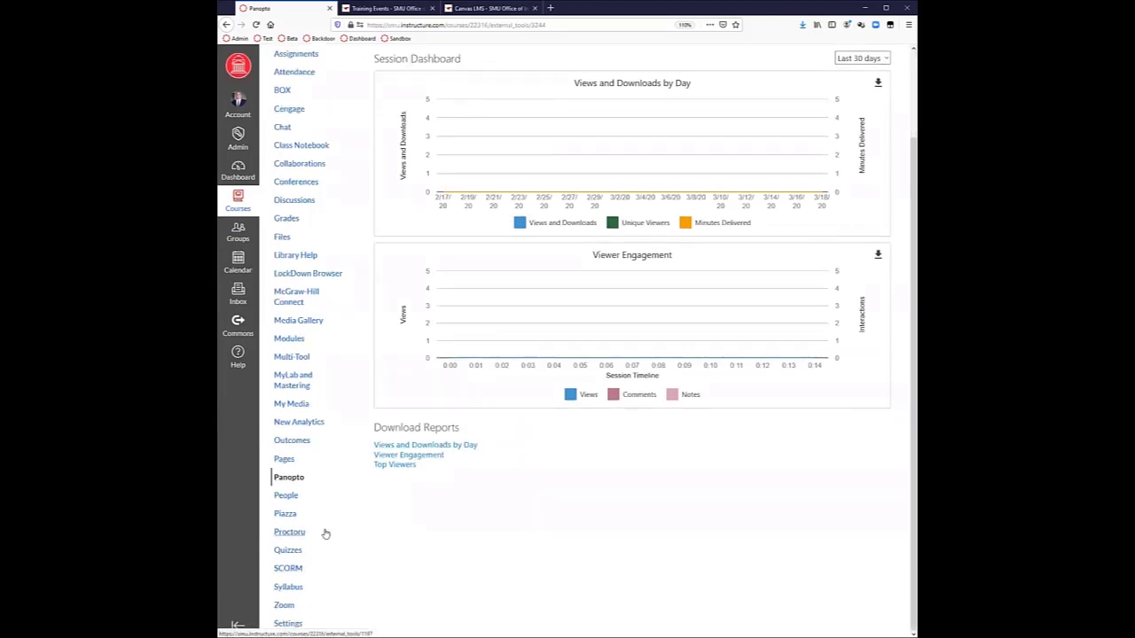
{"action": "left_click", "coordinate": [297, 553]}
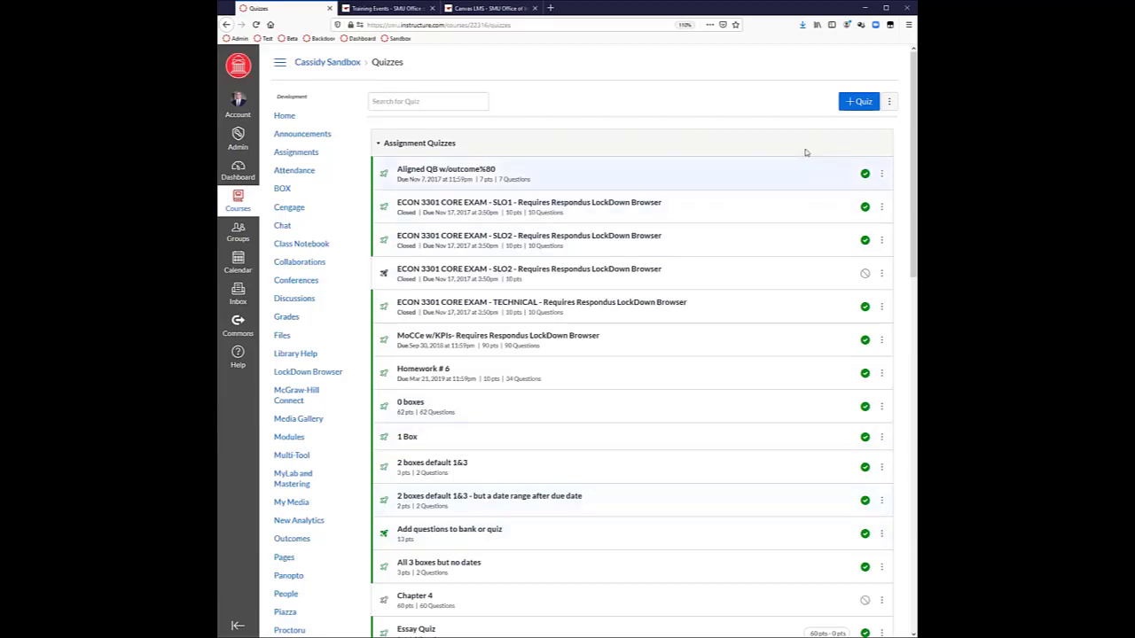
{"action": "left_click", "coordinate": [859, 105]}
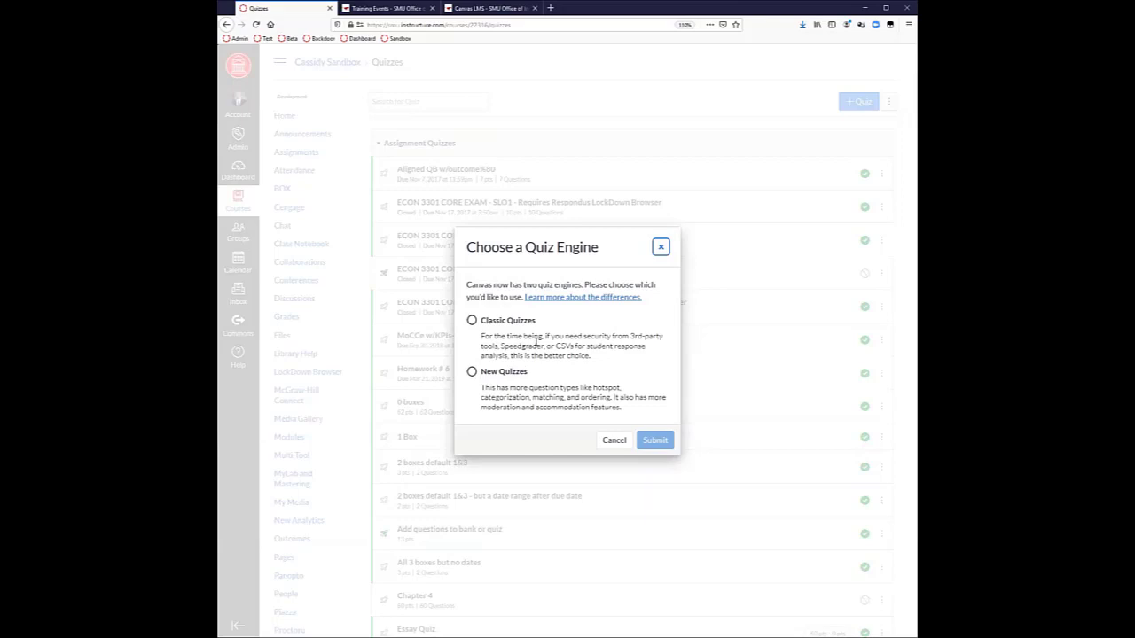
{"action": "left_click_drag", "start_coordinate": [535, 373], "coordinate": [503, 373]}
{"action": "left_click", "coordinate": [492, 372]}
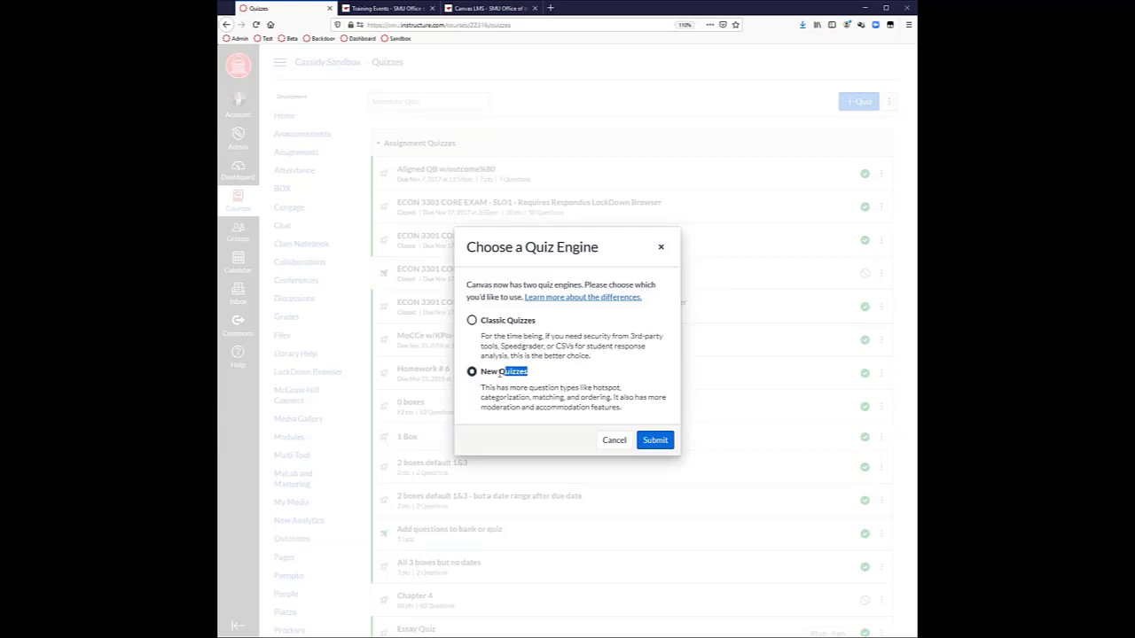
{"action": "left_click_drag", "start_coordinate": [480, 320], "coordinate": [538, 324]}
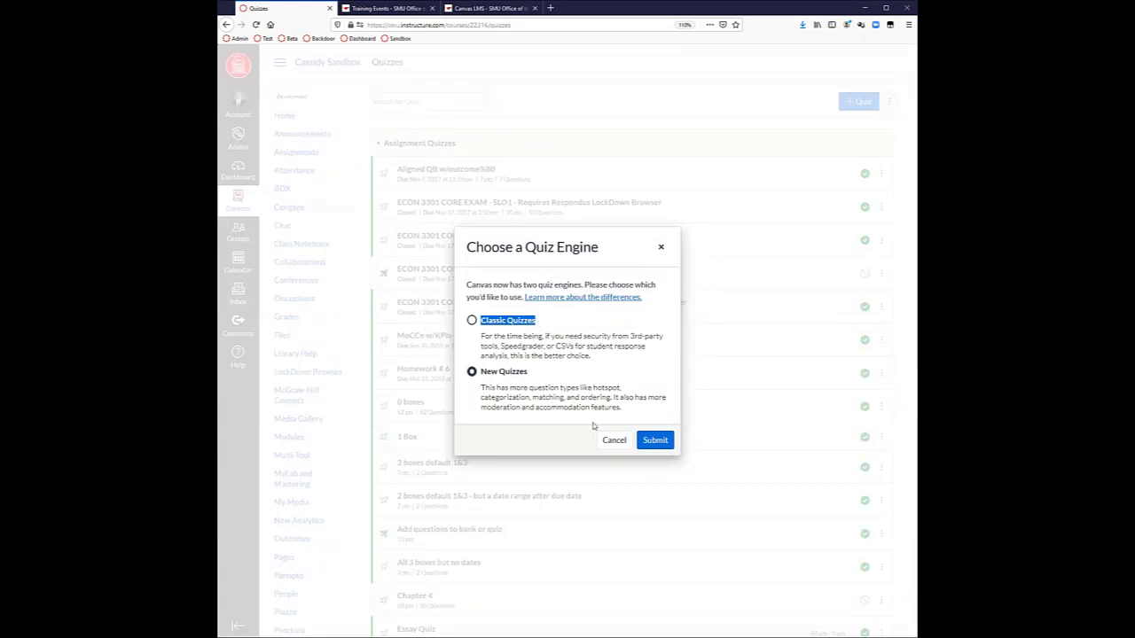
{"action": "left_click", "coordinate": [615, 441]}
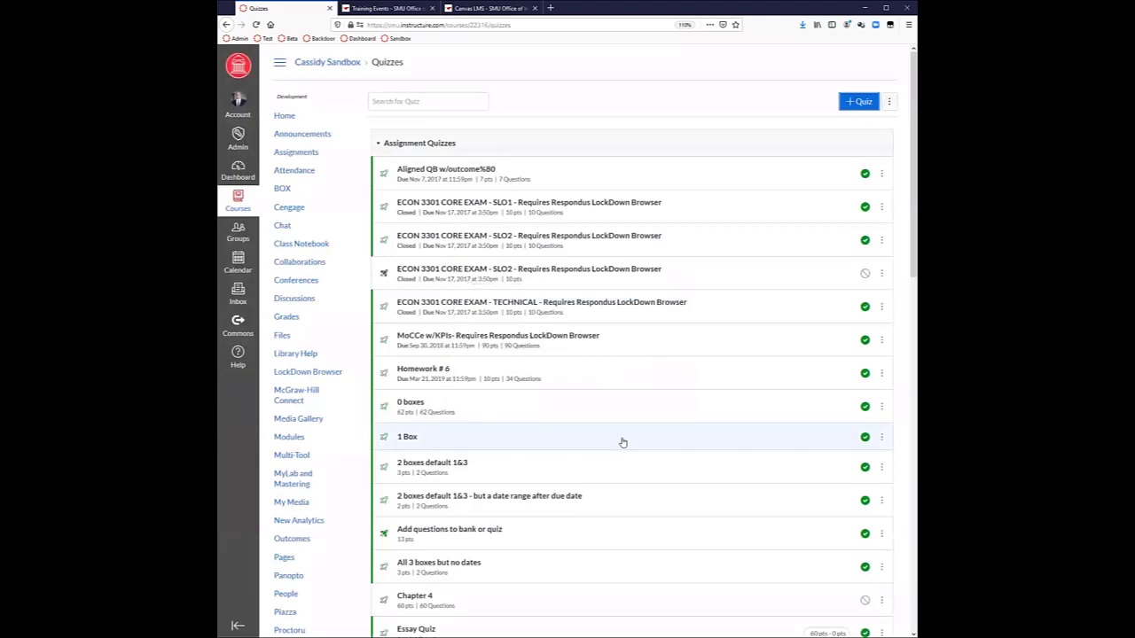
Step: Open the course's Zoom page and look over the upcoming meetings and the meeting options
{"action": "scroll", "coordinate": [383, 576], "scroll_direction": "down", "scroll_amount": 5}
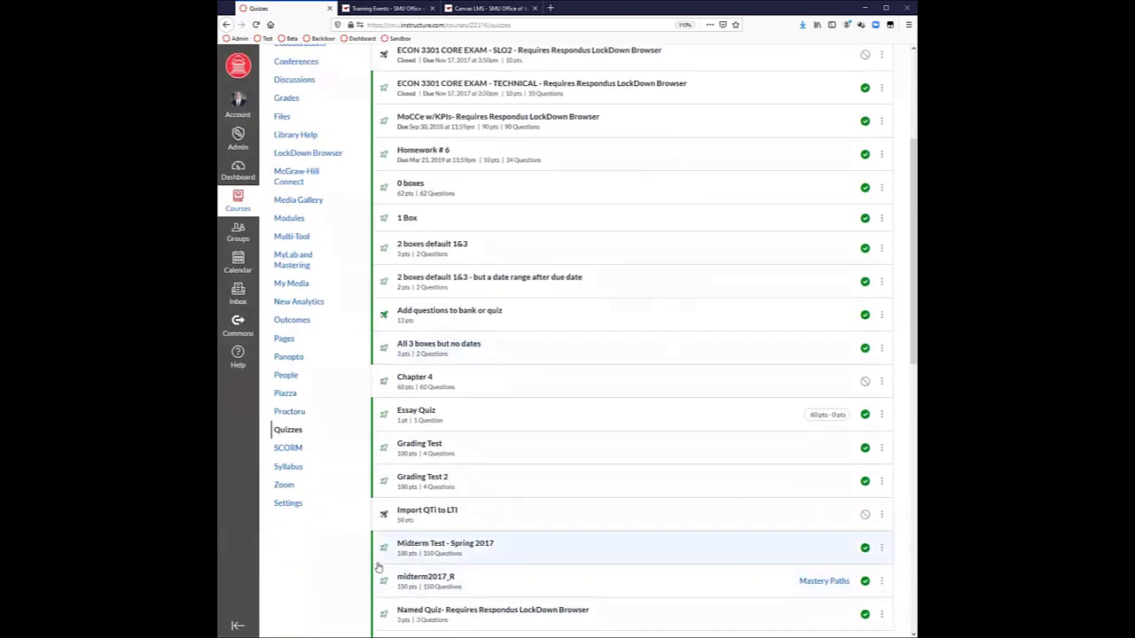
{"action": "left_click", "coordinate": [283, 486]}
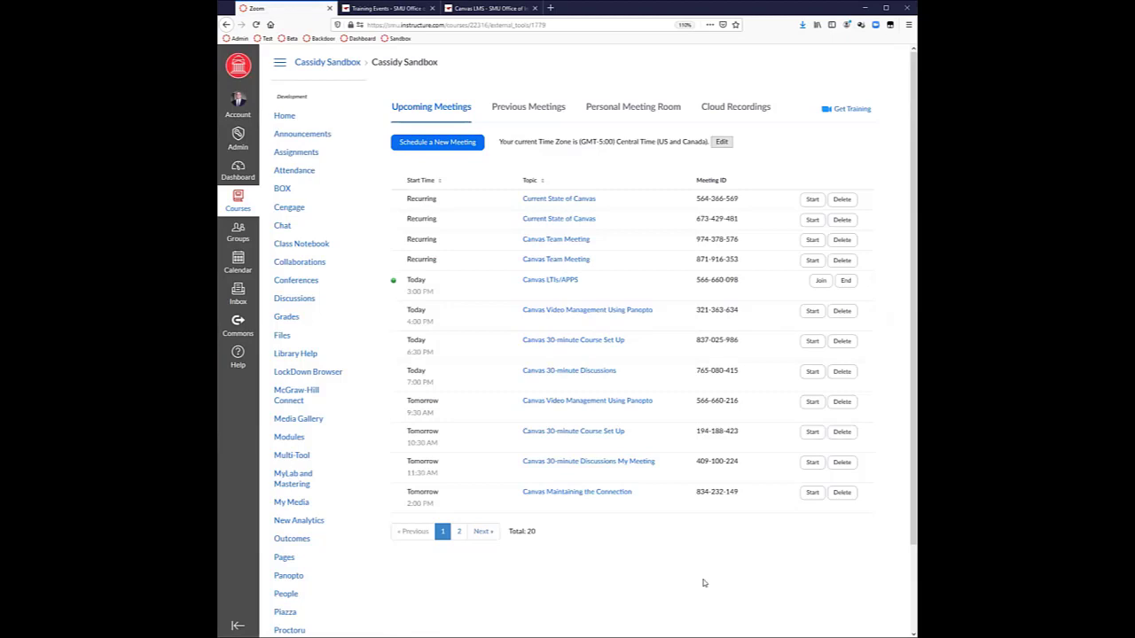
{"action": "scroll", "coordinate": [703, 582], "scroll_direction": "down", "scroll_amount": 2}
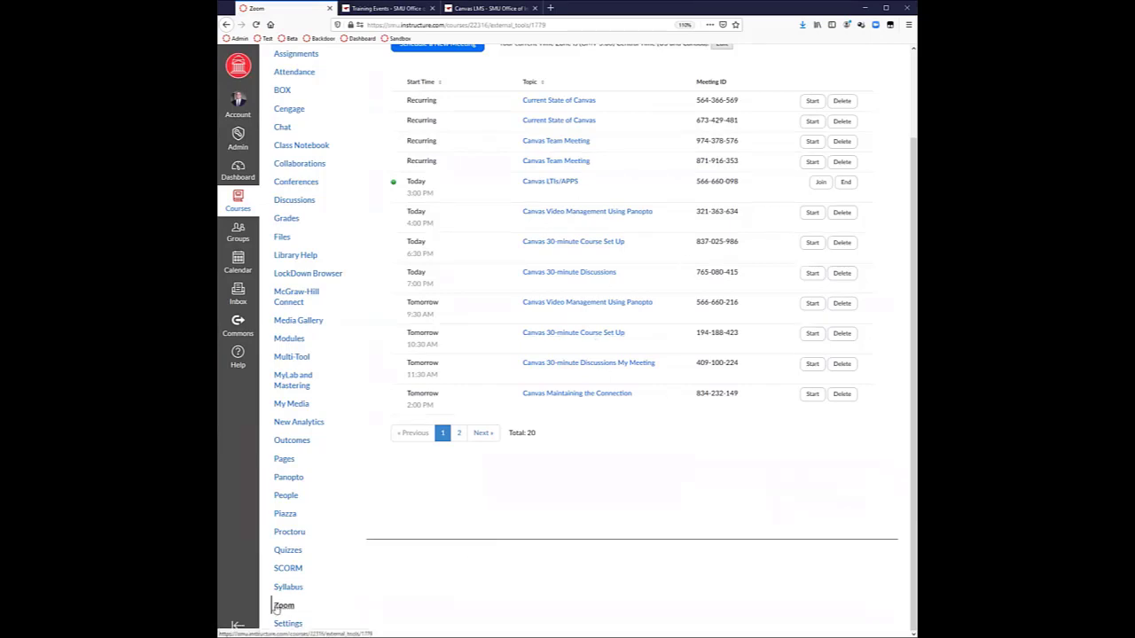
{"action": "scroll", "coordinate": [331, 593], "scroll_direction": "up", "scroll_amount": 2}
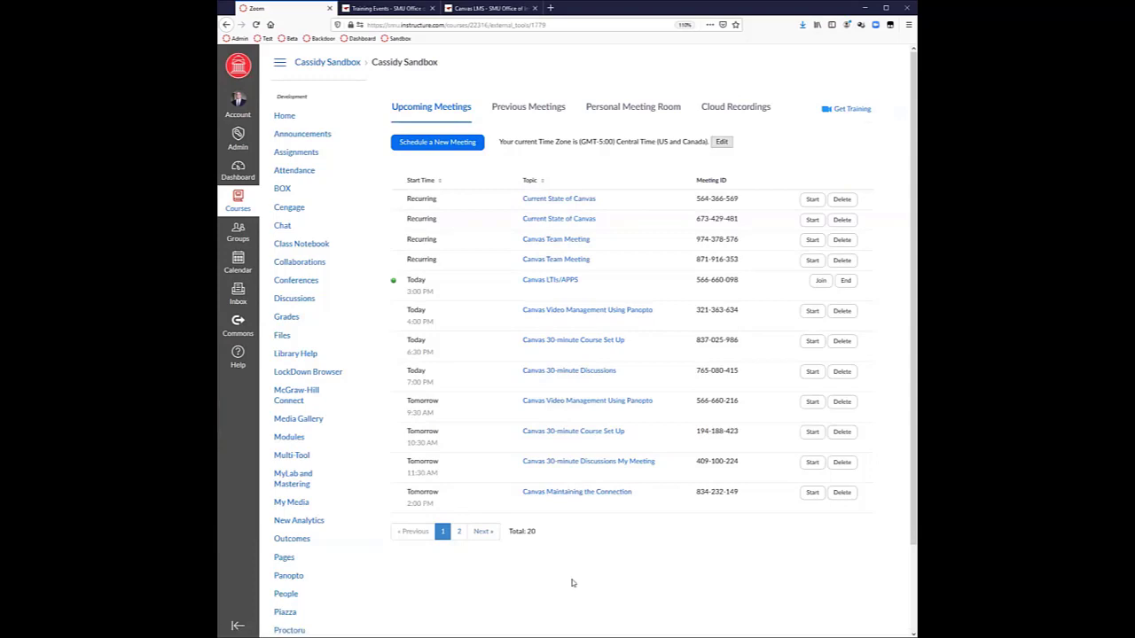
{"action": "scroll", "coordinate": [572, 582], "scroll_direction": "down", "scroll_amount": 2}
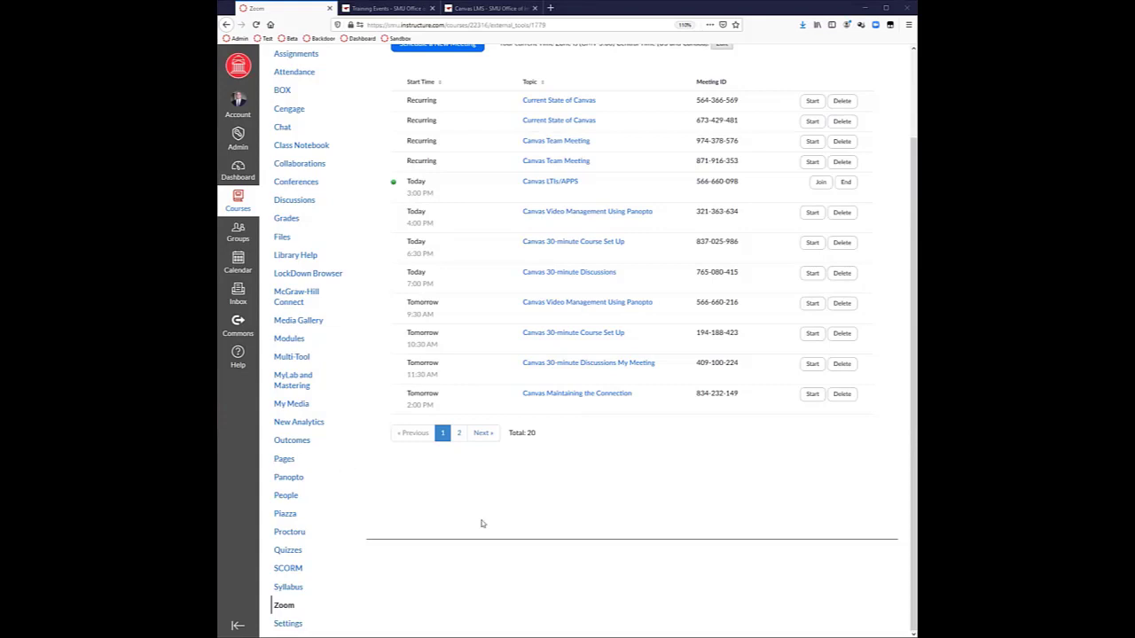
{"action": "scroll", "coordinate": [482, 524], "scroll_direction": "up", "scroll_amount": 2}
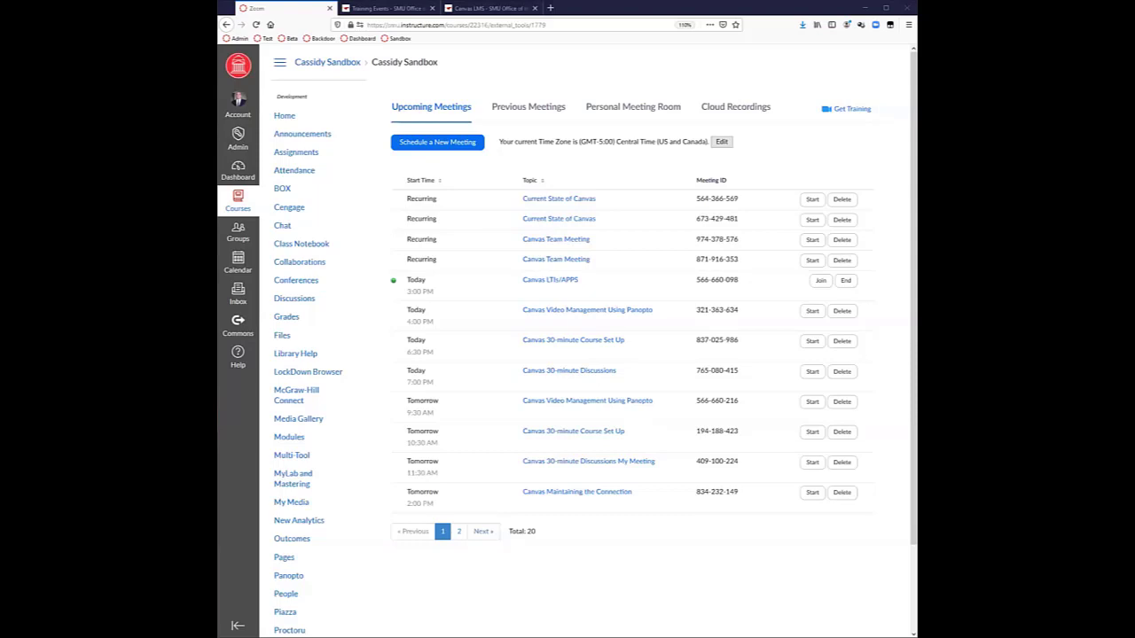
Step: Return to the course's Panopto page, view the Upload media option for new recordings, and close it without adding a file
{"action": "left_click", "coordinate": [290, 576]}
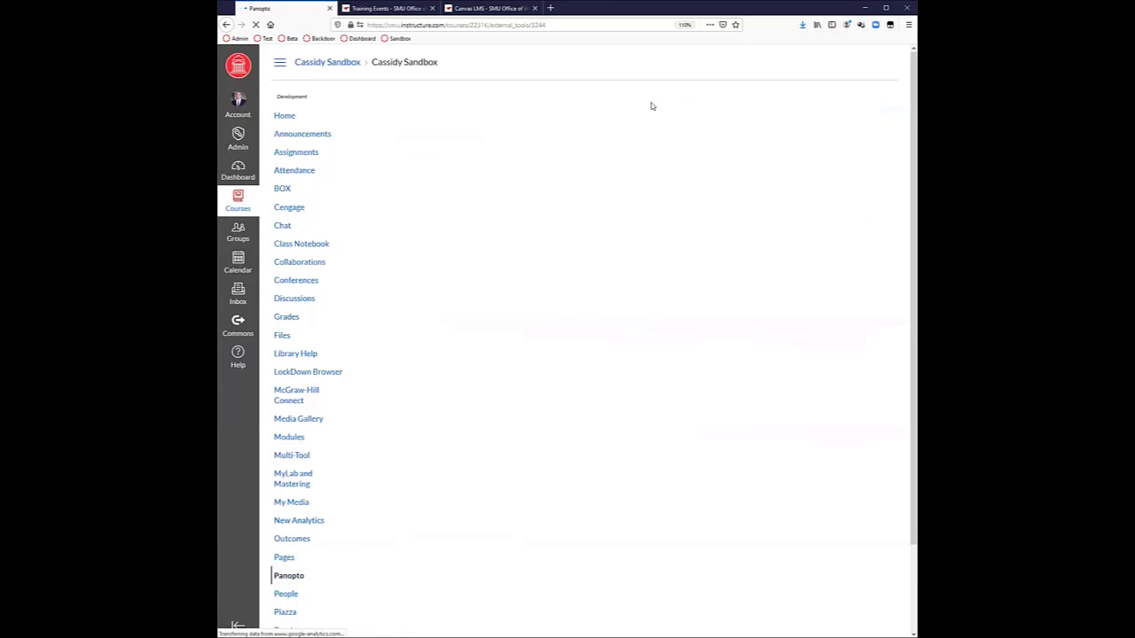
{"action": "left_click", "coordinate": [595, 98]}
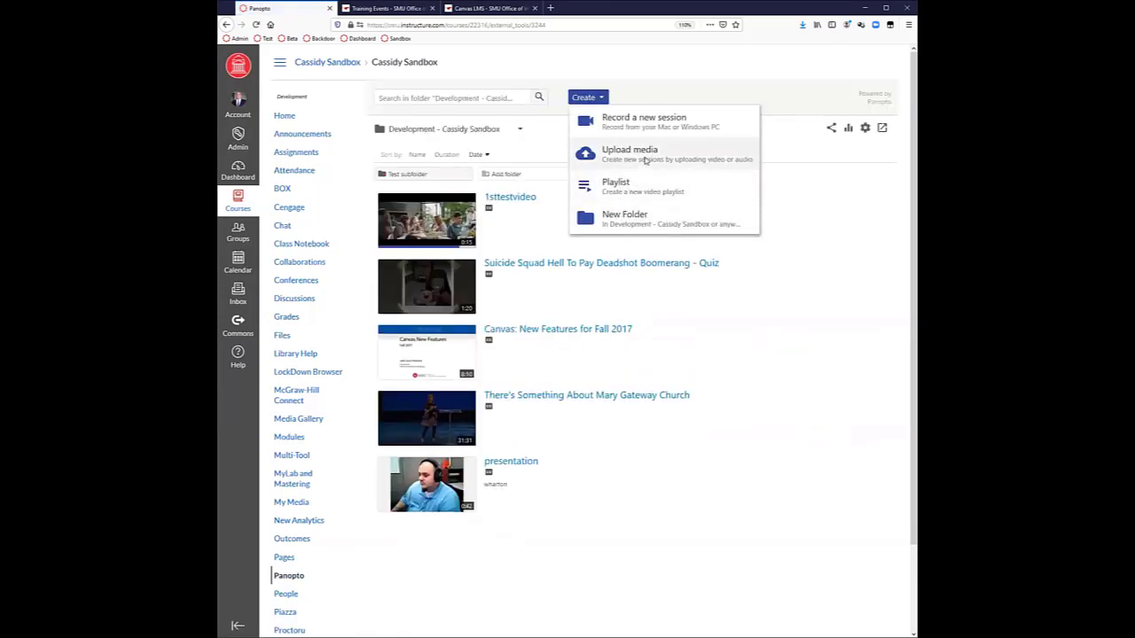
{"action": "left_click", "coordinate": [645, 160]}
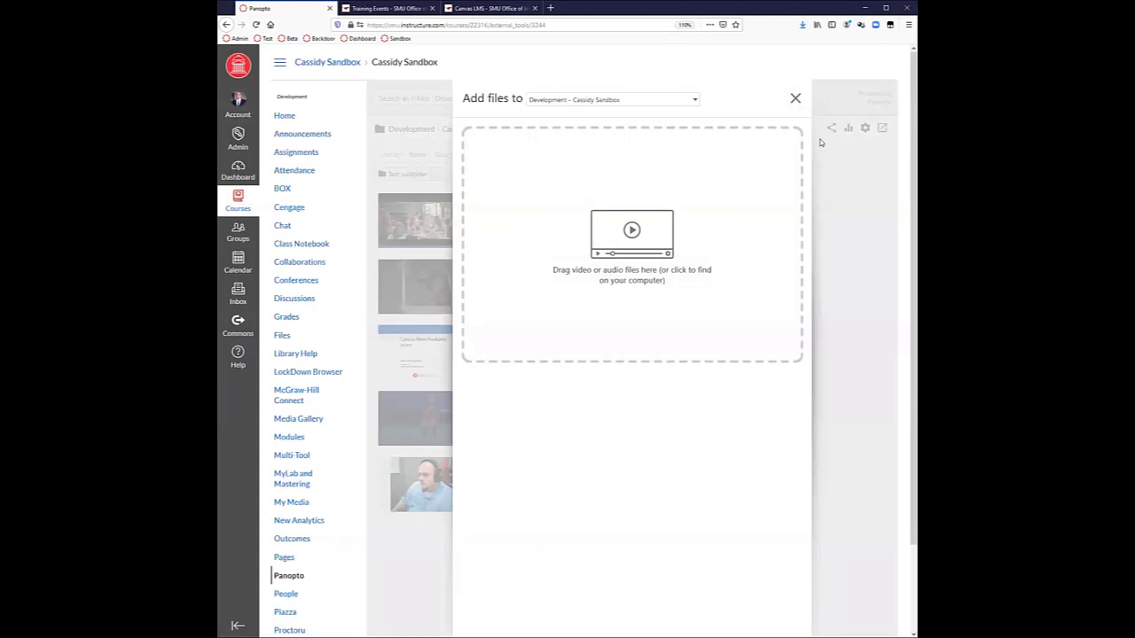
{"action": "left_click", "coordinate": [794, 99]}
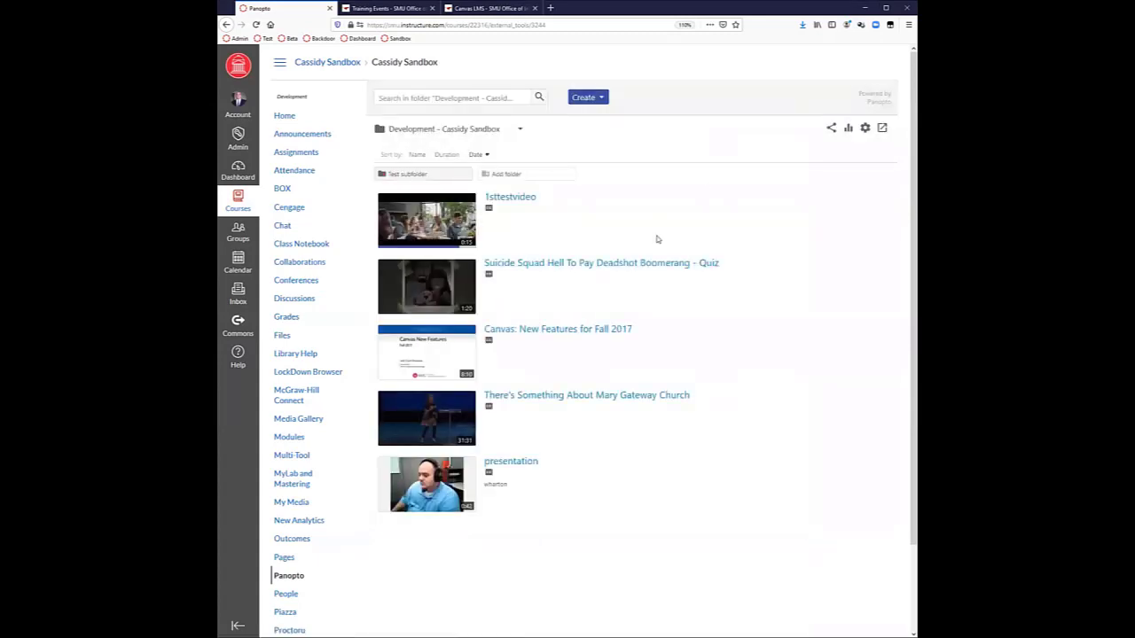
{"action": "mouse_move", "coordinate": [643, 241]}
{"action": "mouse_move", "coordinate": [553, 229]}
Step: Start a new assignment, check the Online entry options, and set its submission type to External Tool
{"action": "left_click", "coordinate": [293, 154]}
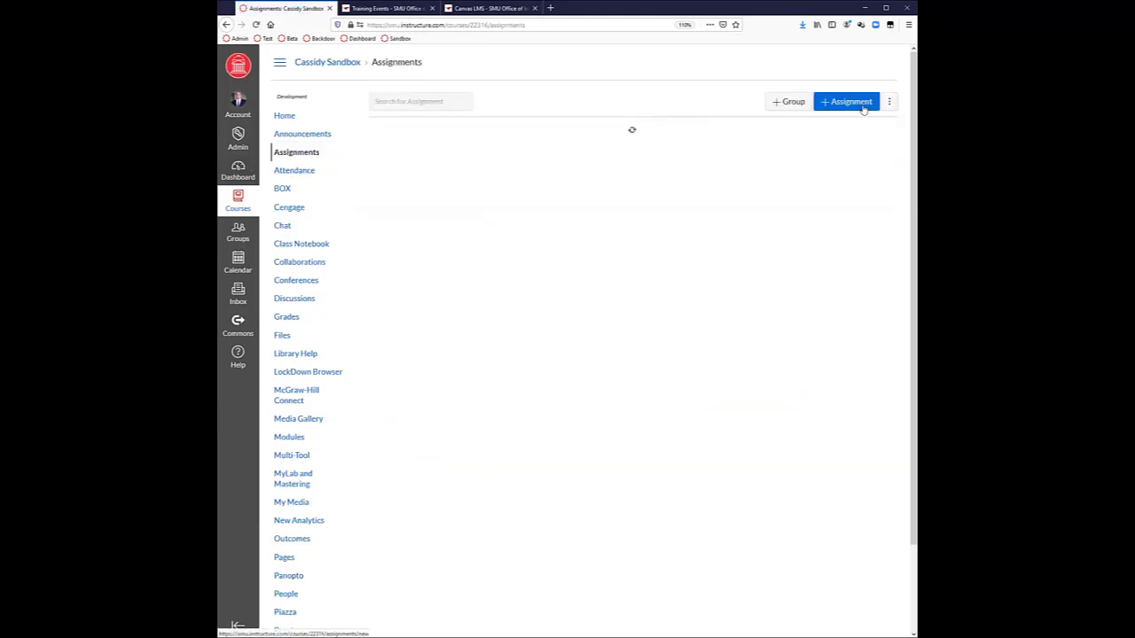
{"action": "left_click", "coordinate": [851, 103]}
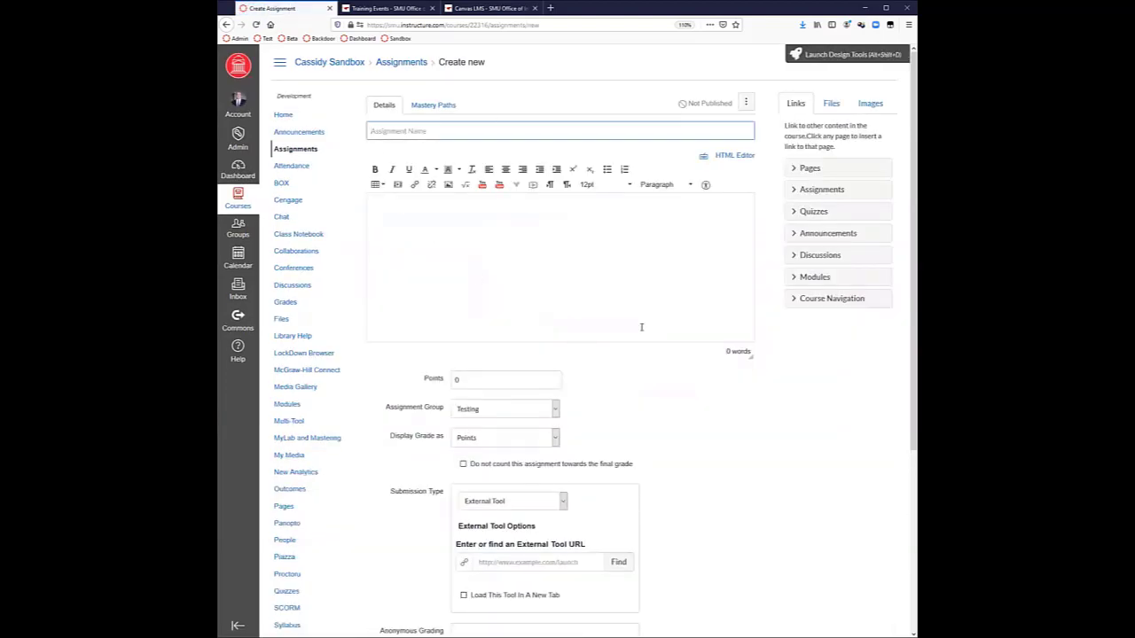
{"action": "scroll", "coordinate": [552, 256], "scroll_direction": "down", "scroll_amount": 4}
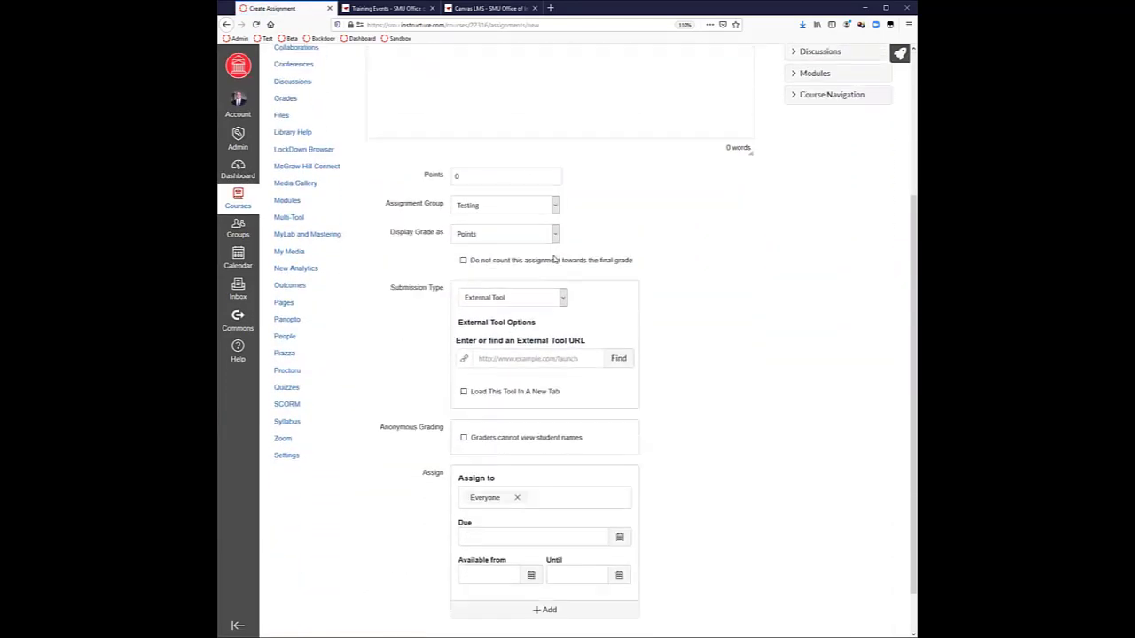
{"action": "left_click", "coordinate": [566, 285]}
{"action": "left_click", "coordinate": [483, 312]}
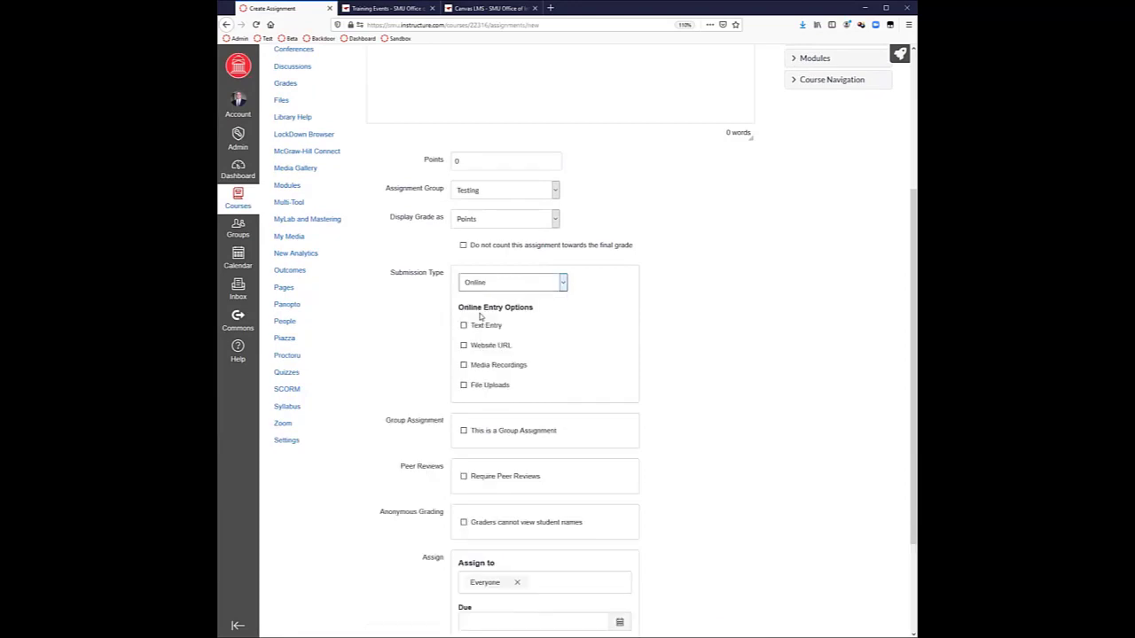
{"action": "left_click", "coordinate": [532, 283]}
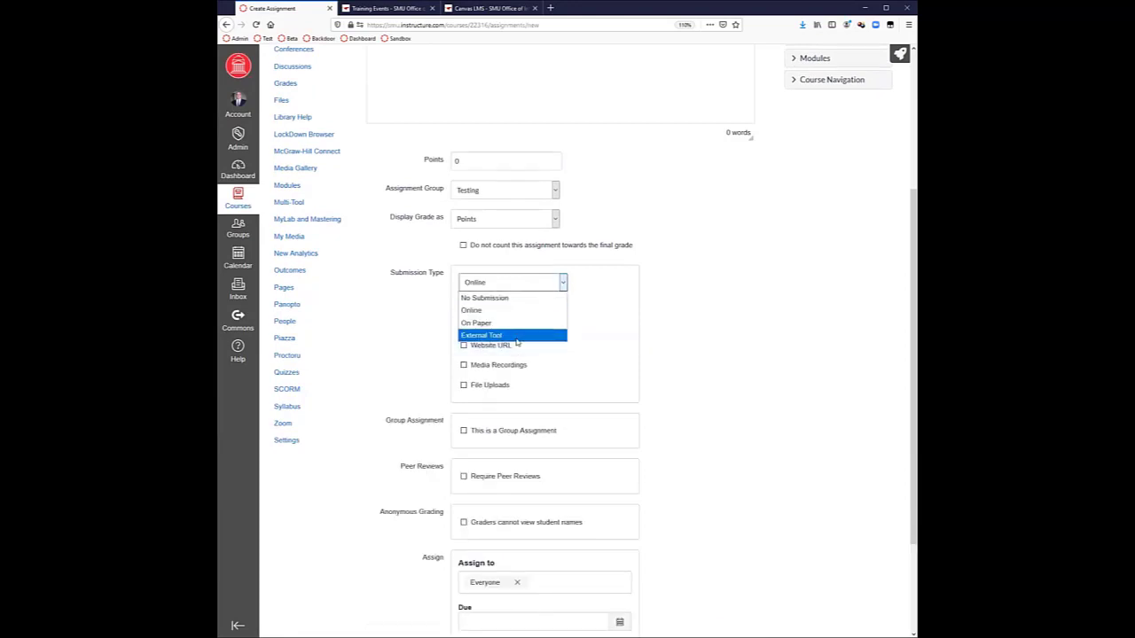
{"action": "left_click", "coordinate": [516, 342]}
Step: Find Panopto among the assignment's external tools, view the videos available to link, and cancel the tool selection and the new assignment
{"action": "left_click", "coordinate": [618, 343]}
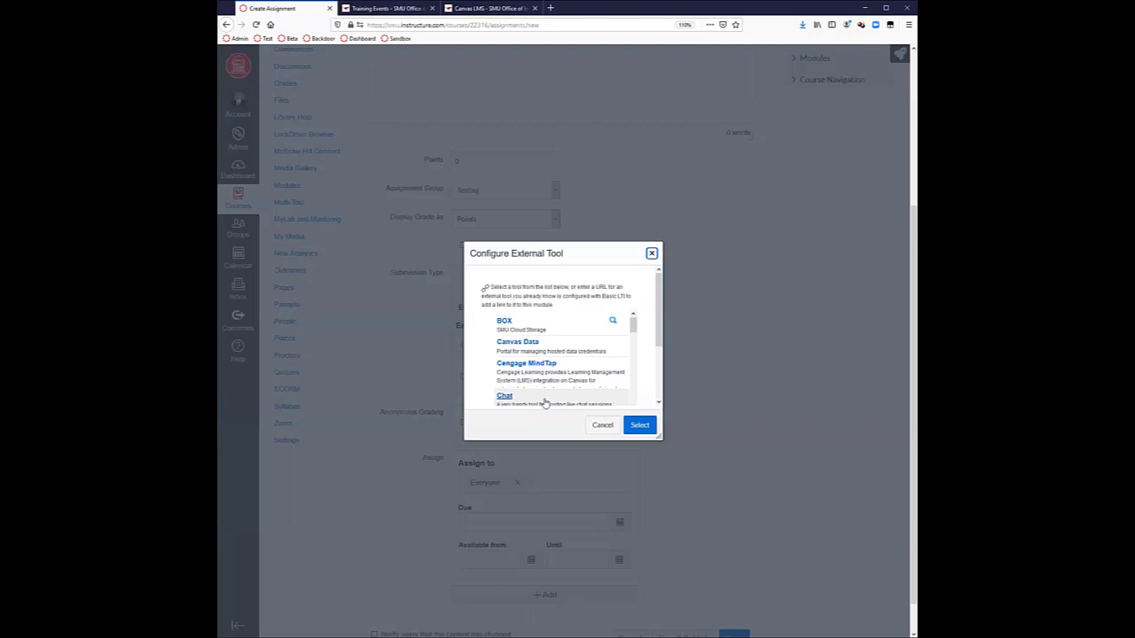
{"action": "scroll", "coordinate": [546, 361], "scroll_direction": "down", "scroll_amount": 10}
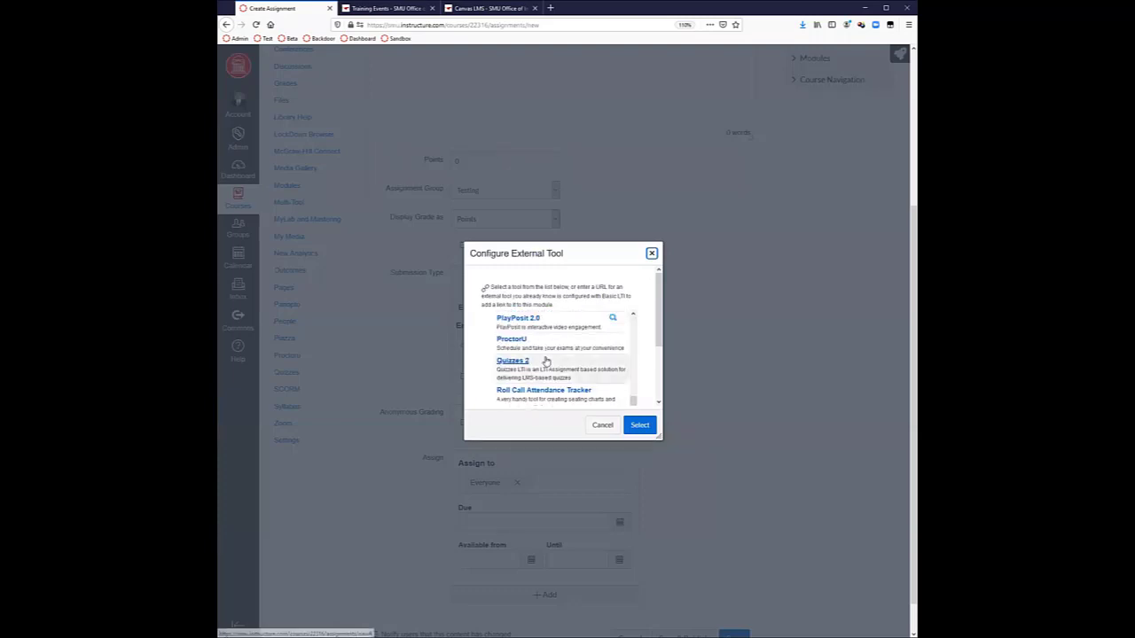
{"action": "scroll", "coordinate": [546, 361], "scroll_direction": "up", "scroll_amount": 3}
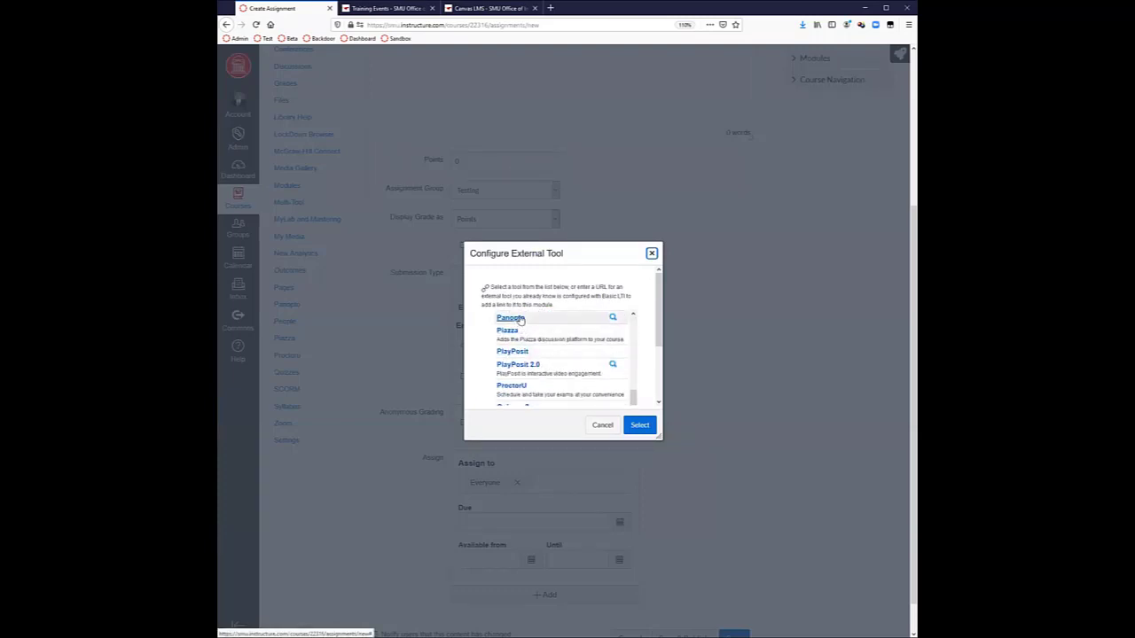
{"action": "left_click", "coordinate": [519, 321]}
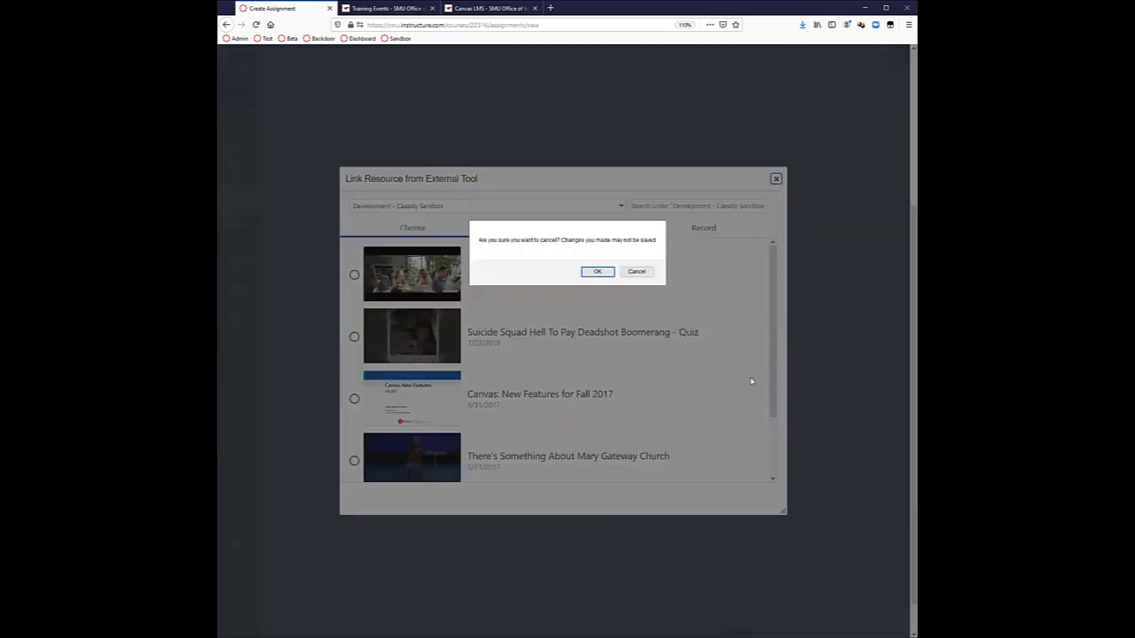
{"action": "left_click", "coordinate": [775, 180]}
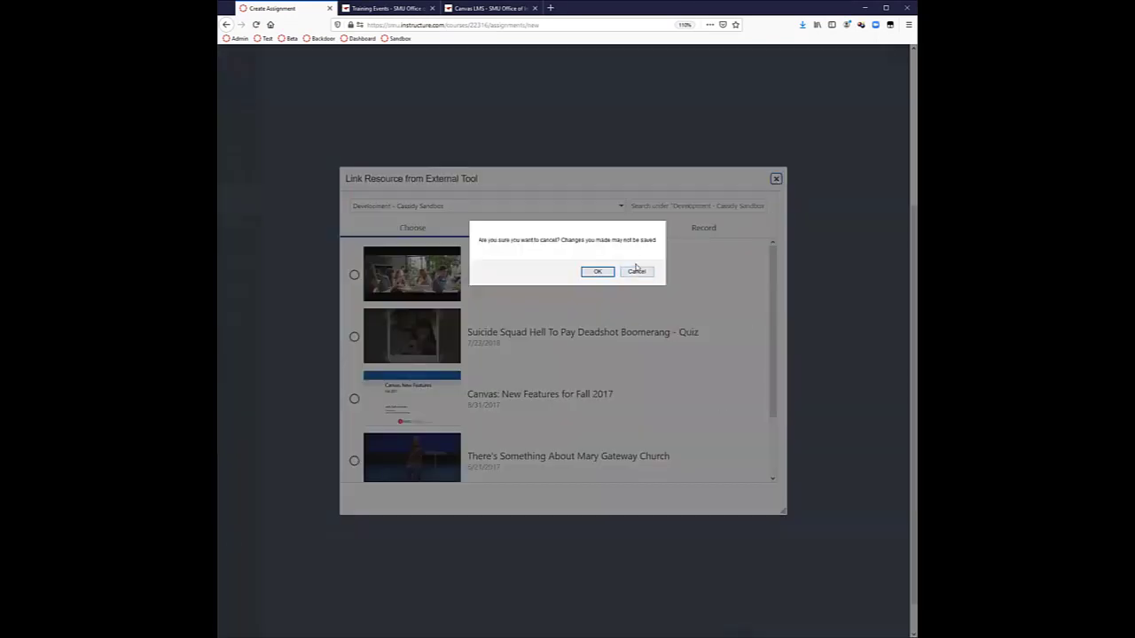
{"action": "left_click", "coordinate": [605, 272]}
{"action": "left_click", "coordinate": [603, 424]}
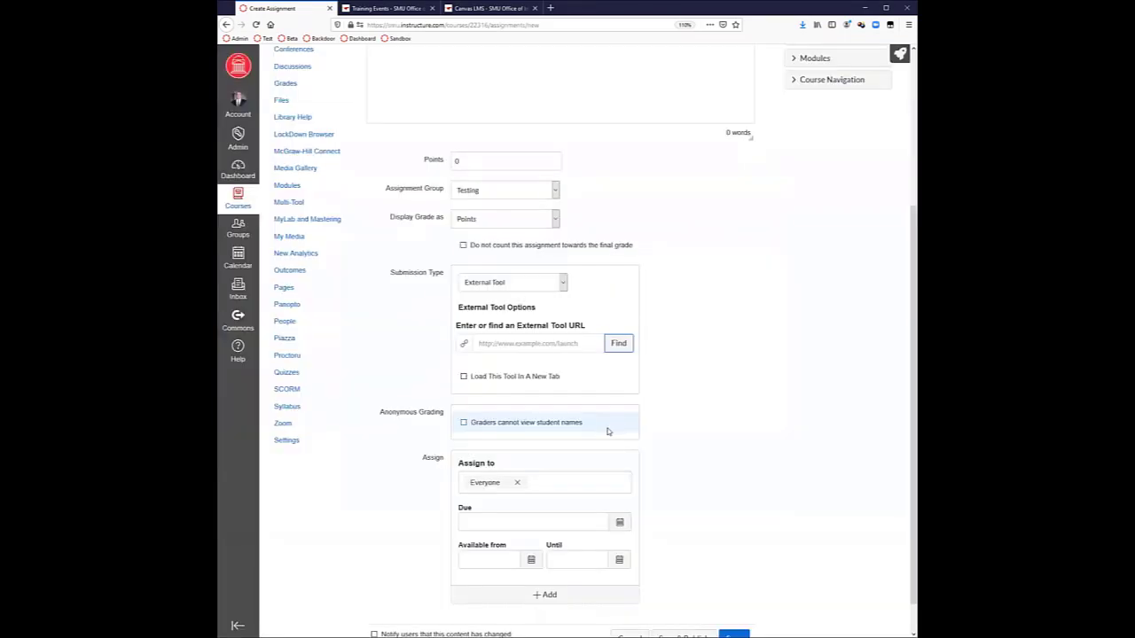
{"action": "scroll", "coordinate": [704, 479], "scroll_direction": "down", "scroll_amount": 2}
{"action": "left_click", "coordinate": [627, 602]}
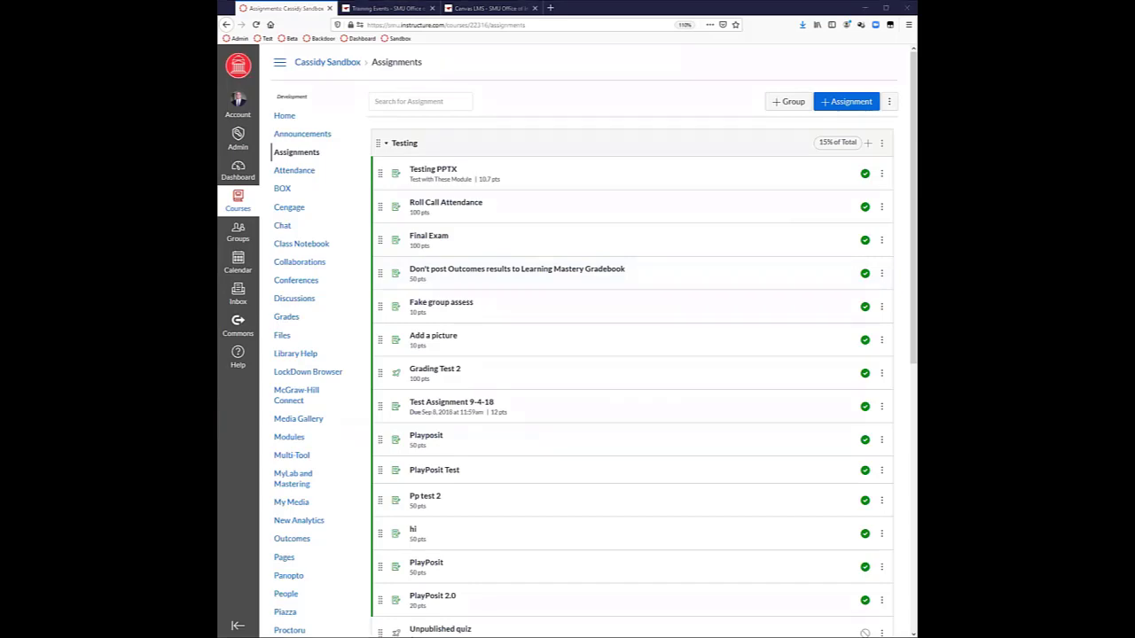
Step: Open the "1sttestvideo" recording from the course's Panopto page, check its Captions, Discussion and Notes, and close the viewer
{"action": "left_click", "coordinate": [289, 576]}
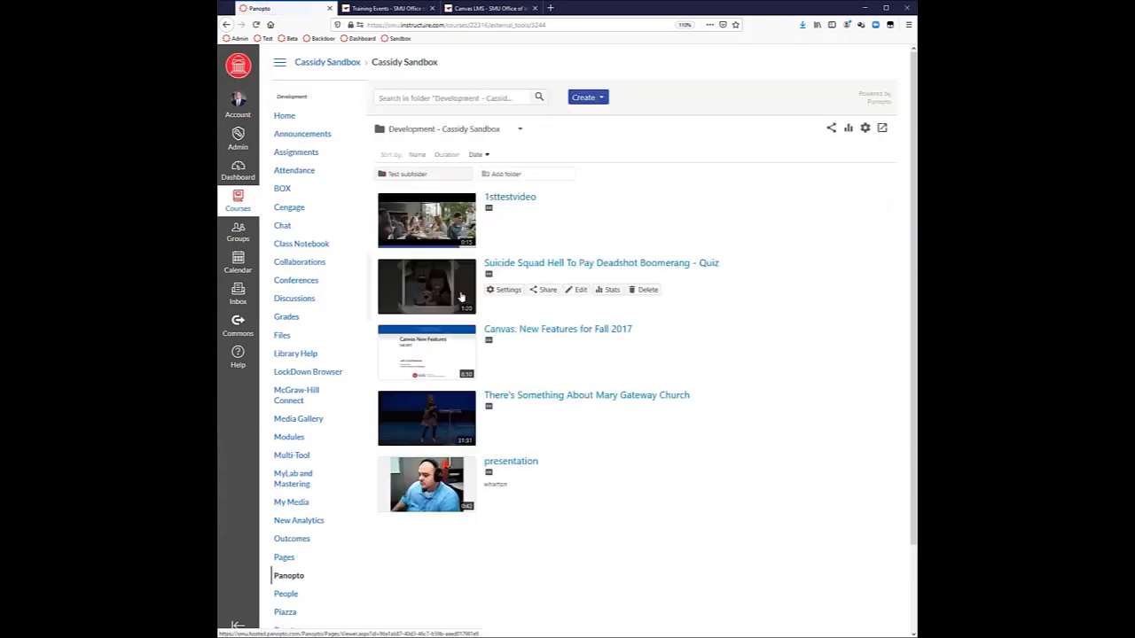
{"action": "left_click", "coordinate": [514, 197]}
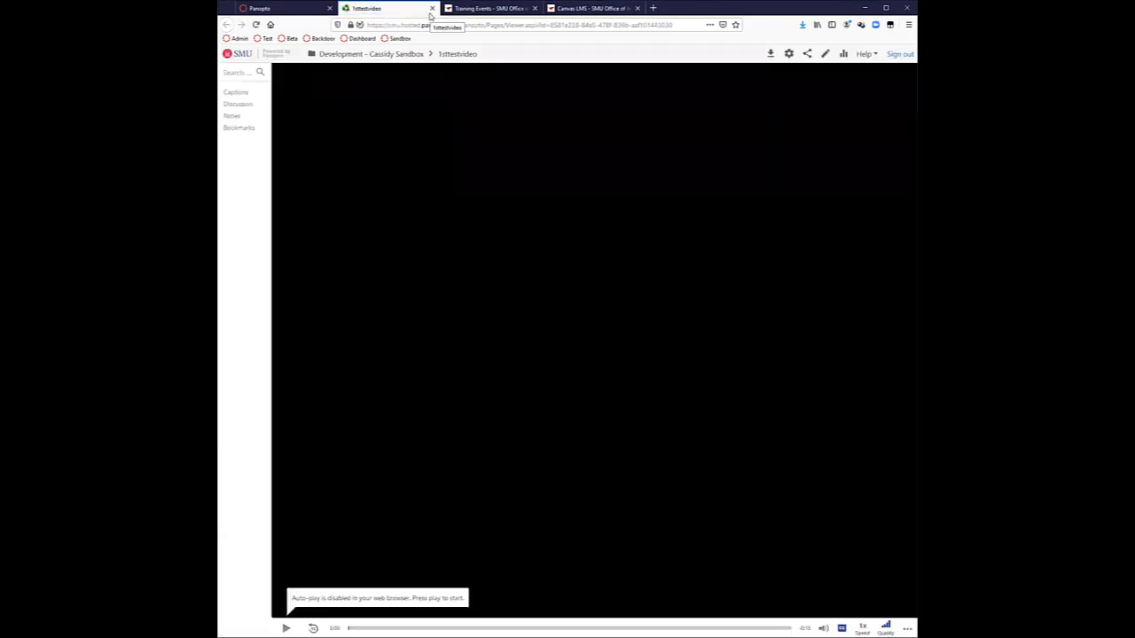
{"action": "left_click", "coordinate": [236, 92]}
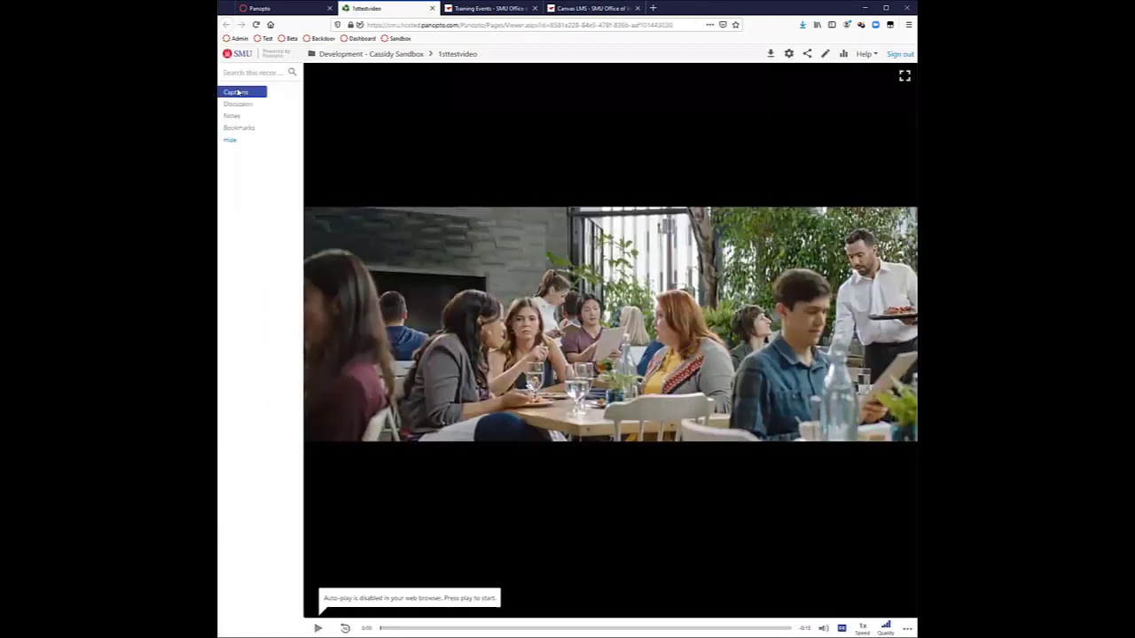
{"action": "left_click", "coordinate": [236, 105]}
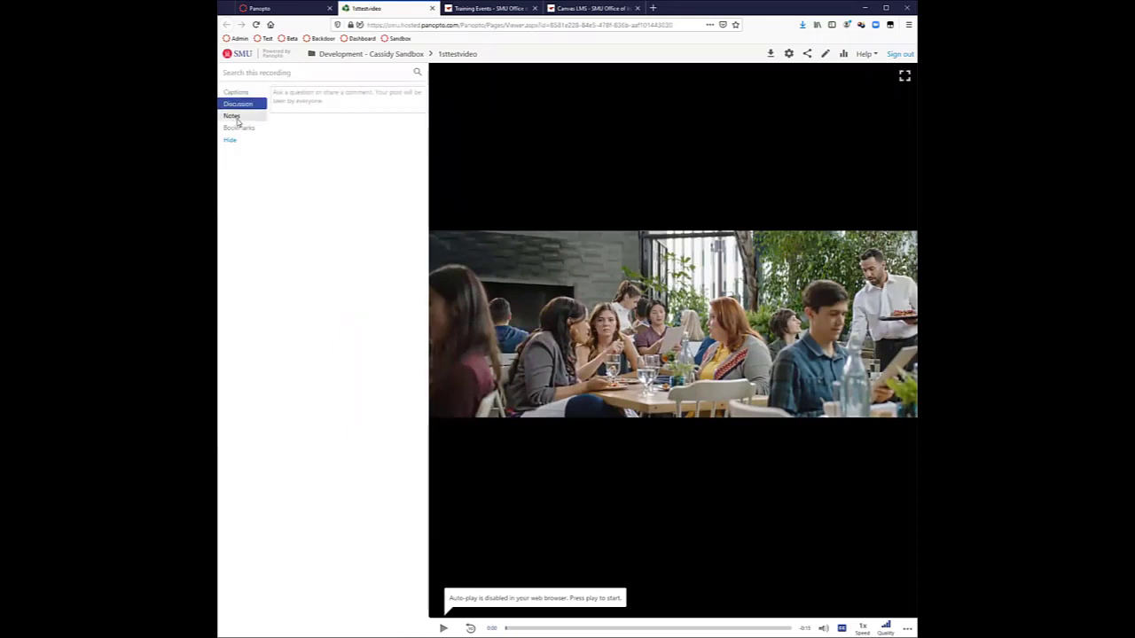
{"action": "left_click", "coordinate": [237, 118]}
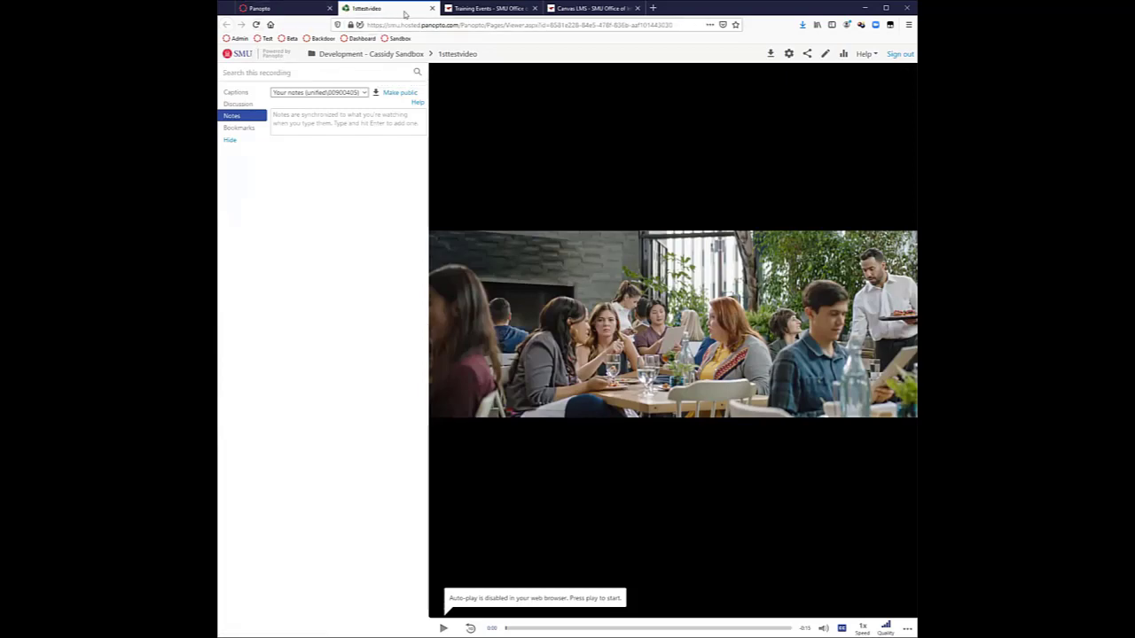
{"action": "left_click", "coordinate": [432, 8]}
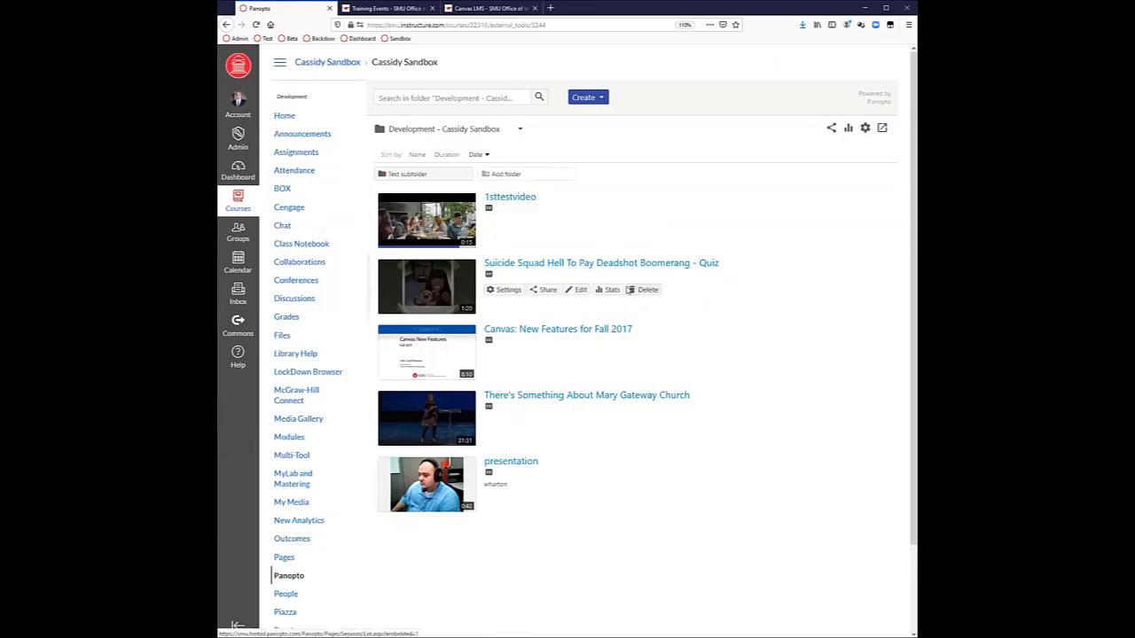
Step: View the statistics for the "Suicide Squad Hell To Pay Deadshot Boomerang - Quiz" recording
{"action": "left_click", "coordinate": [614, 290]}
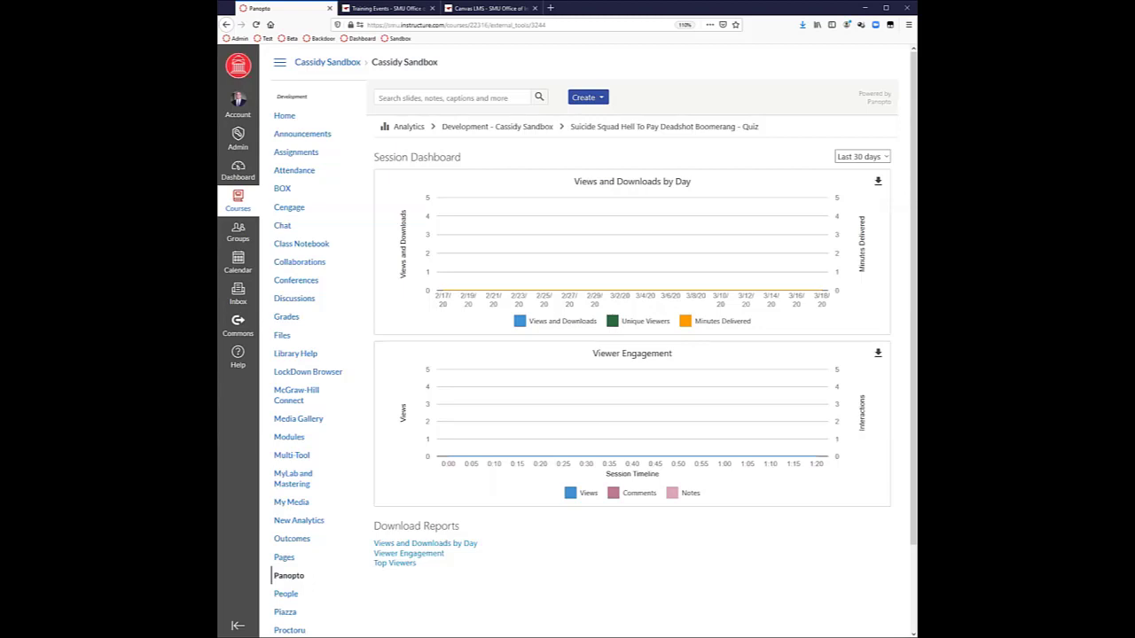
Step: Return to the course's Panopto video list, and open Modules to view the items in the Training module
{"action": "left_click", "coordinate": [297, 576]}
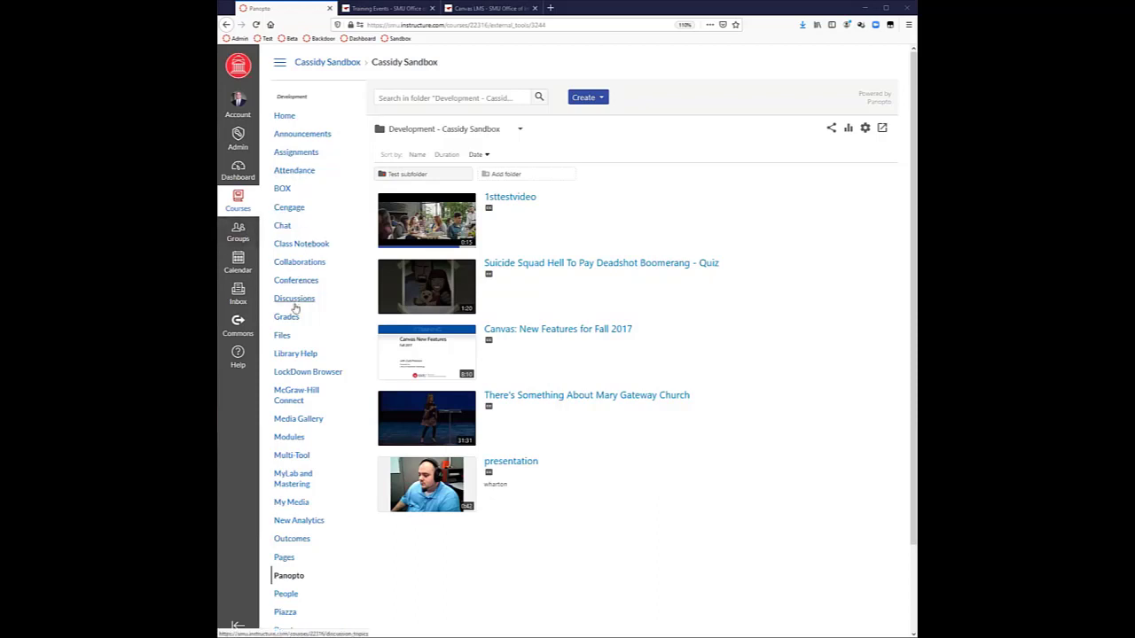
{"action": "left_click", "coordinate": [290, 436]}
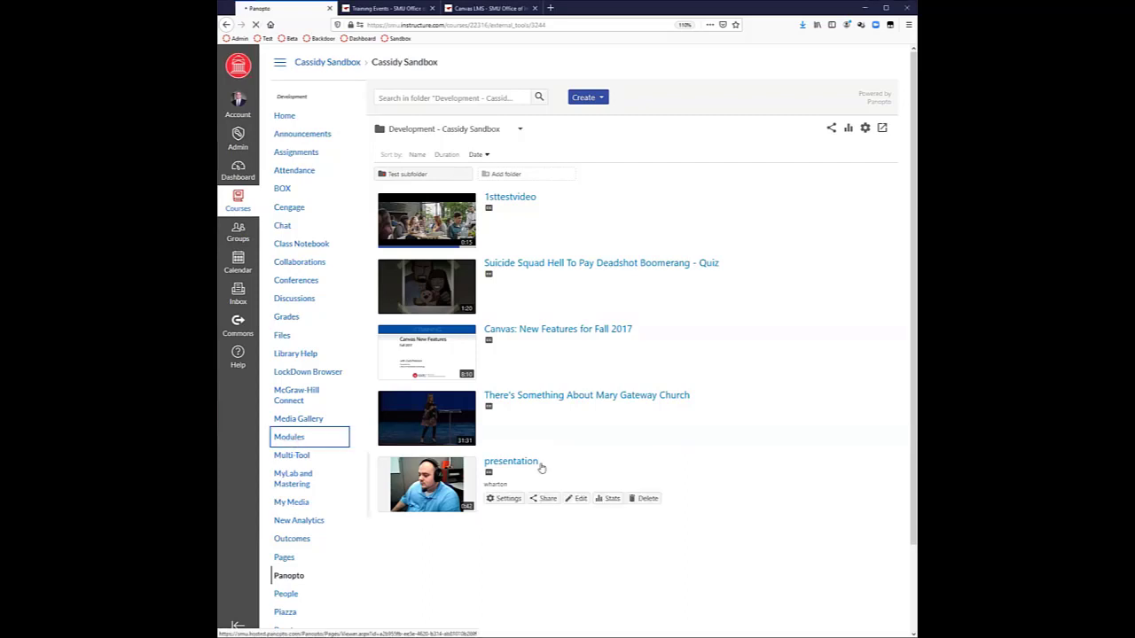
{"action": "scroll", "coordinate": [648, 296], "scroll_direction": "down", "scroll_amount": 2}
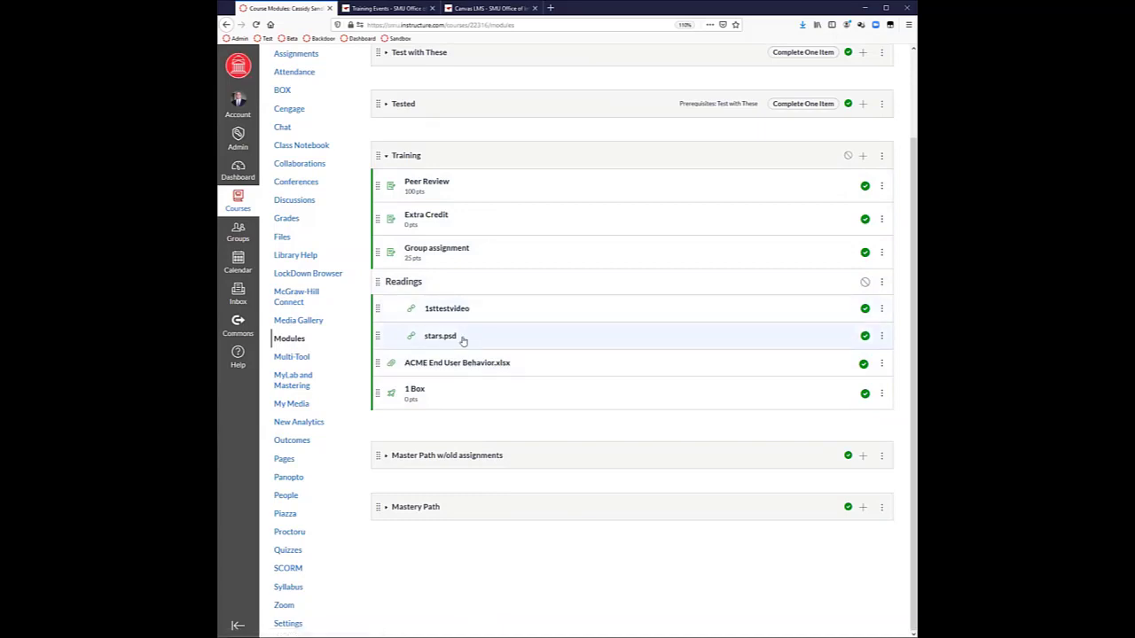
Step: Add a requirement to the Training module, try sequential order, and require students to complete only one of the requirements
{"action": "left_click", "coordinate": [881, 156]}
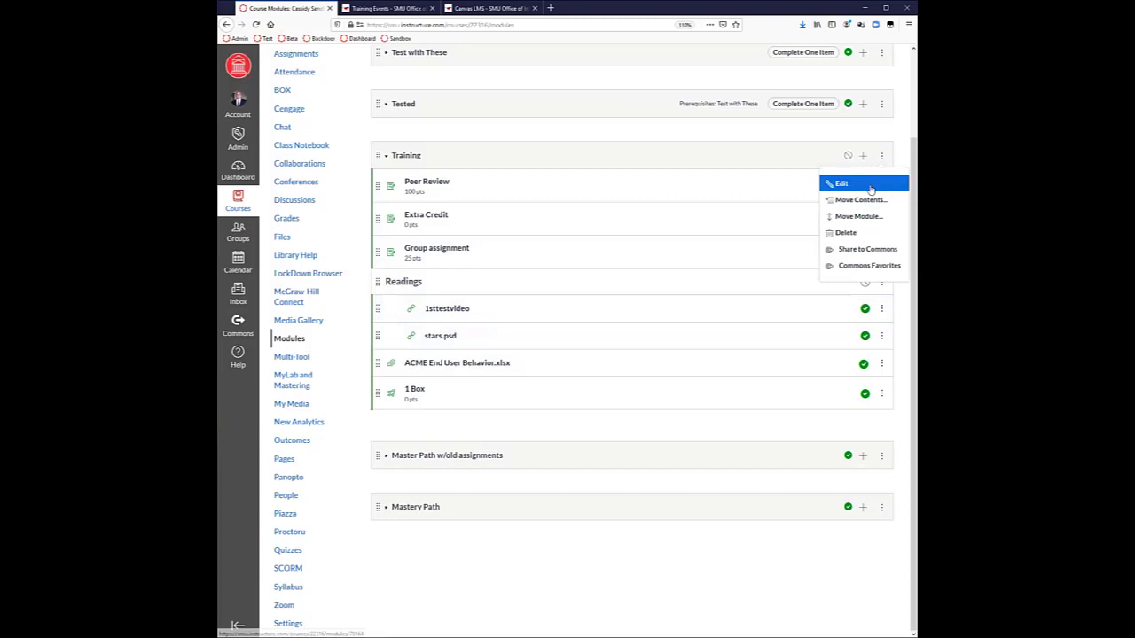
{"action": "left_click", "coordinate": [870, 186]}
{"action": "left_click", "coordinate": [430, 351]}
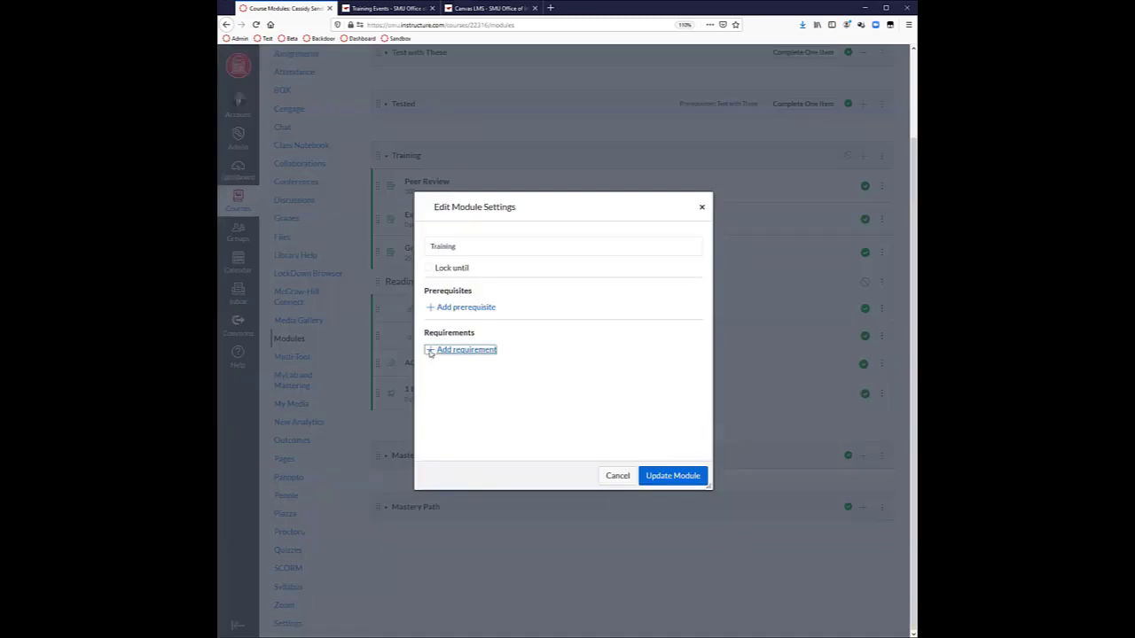
{"action": "left_click", "coordinate": [438, 367]}
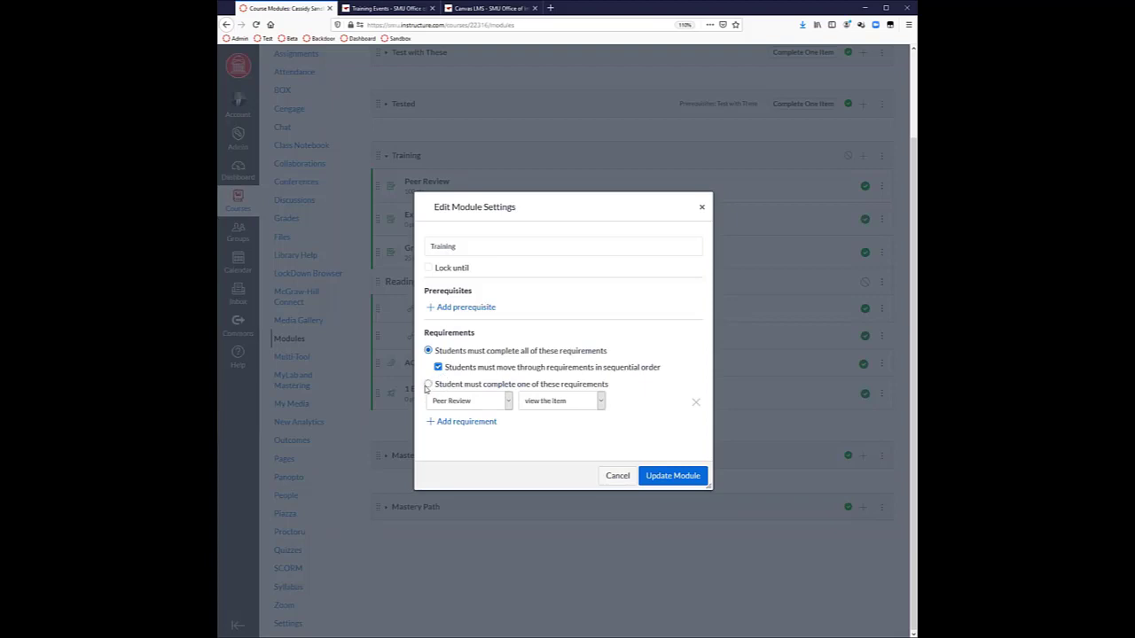
{"action": "left_click", "coordinate": [428, 385]}
Step: Set the requirement to mark Peer Review as done, switch it to viewing 1sttestvideo, and cancel the module changes
{"action": "left_click", "coordinate": [568, 386]}
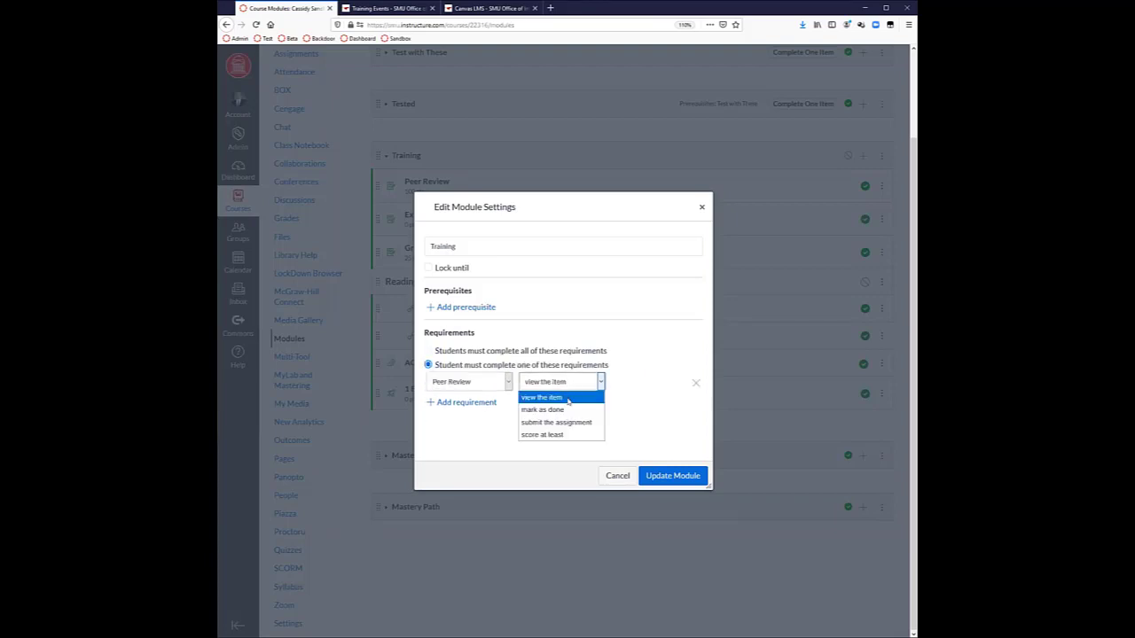
{"action": "left_click", "coordinate": [568, 410]}
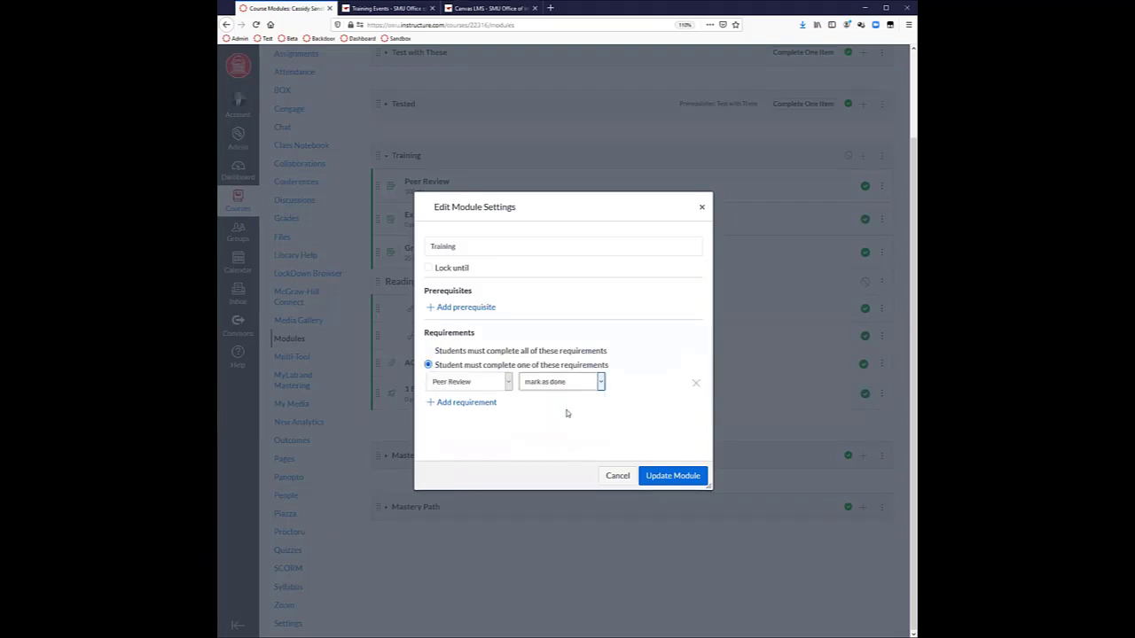
{"action": "left_click", "coordinate": [497, 387]}
{"action": "left_click", "coordinate": [483, 464]}
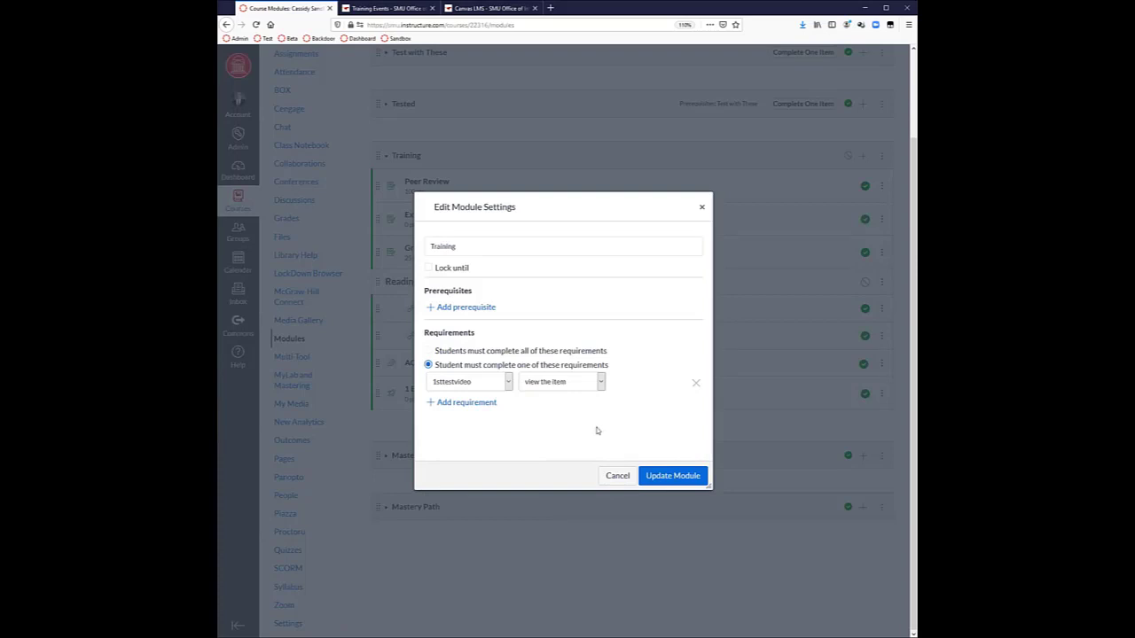
{"action": "left_click", "coordinate": [663, 478]}
{"action": "left_click", "coordinate": [616, 476]}
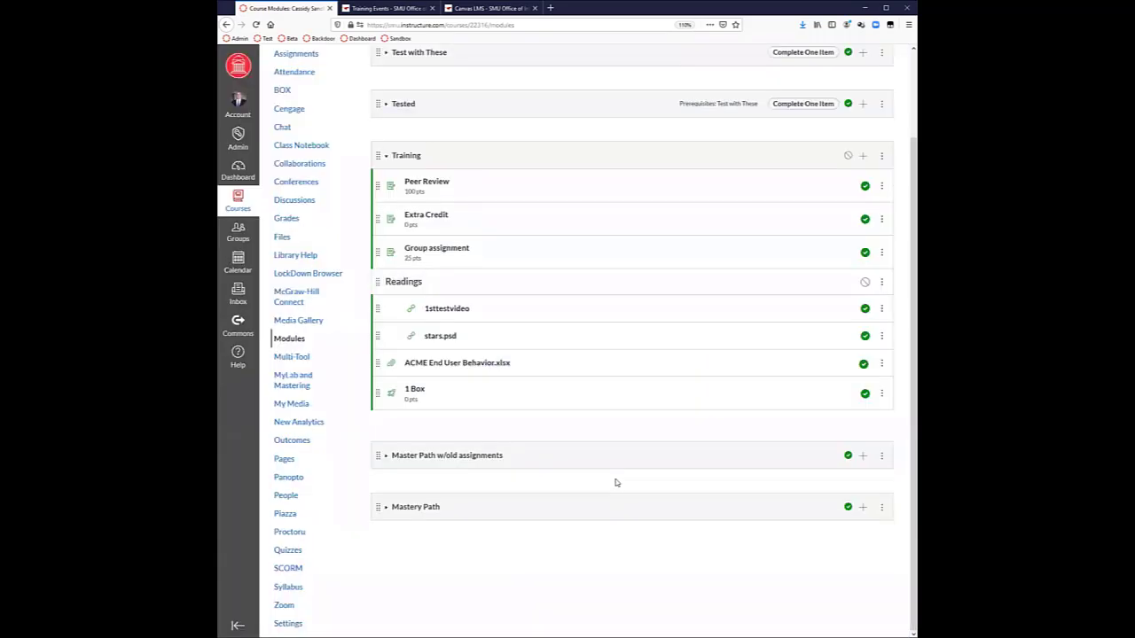
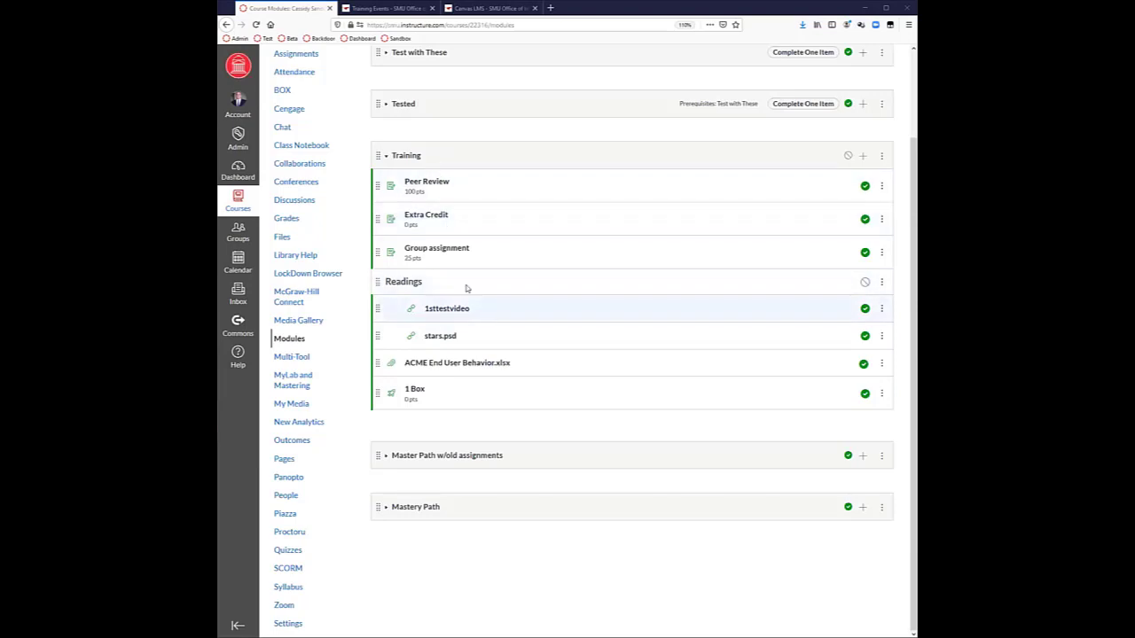
Step: Add a complete-one requirement to the Training module that asks students to mark Peer Review as done
{"action": "left_click", "coordinate": [882, 157]}
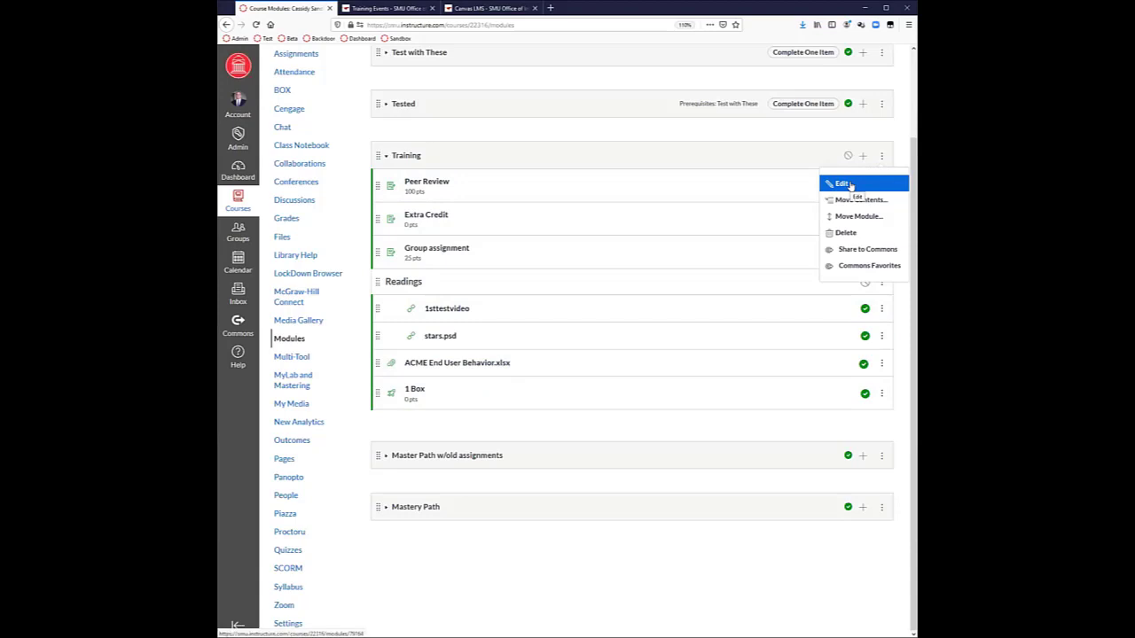
{"action": "left_click", "coordinate": [842, 184]}
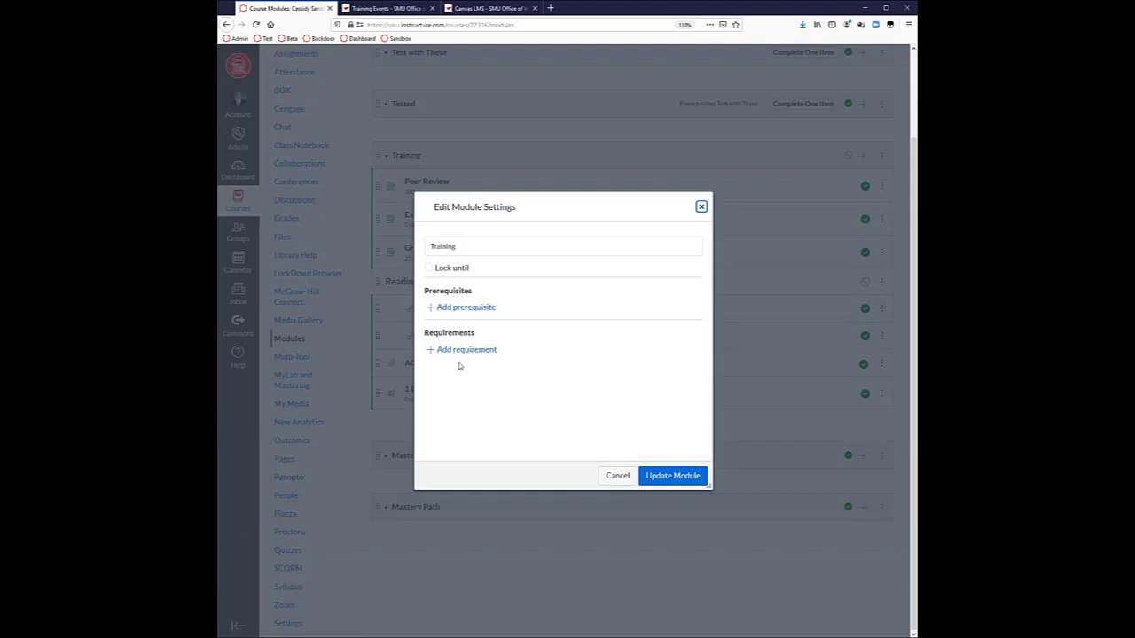
{"action": "left_click", "coordinate": [432, 351]}
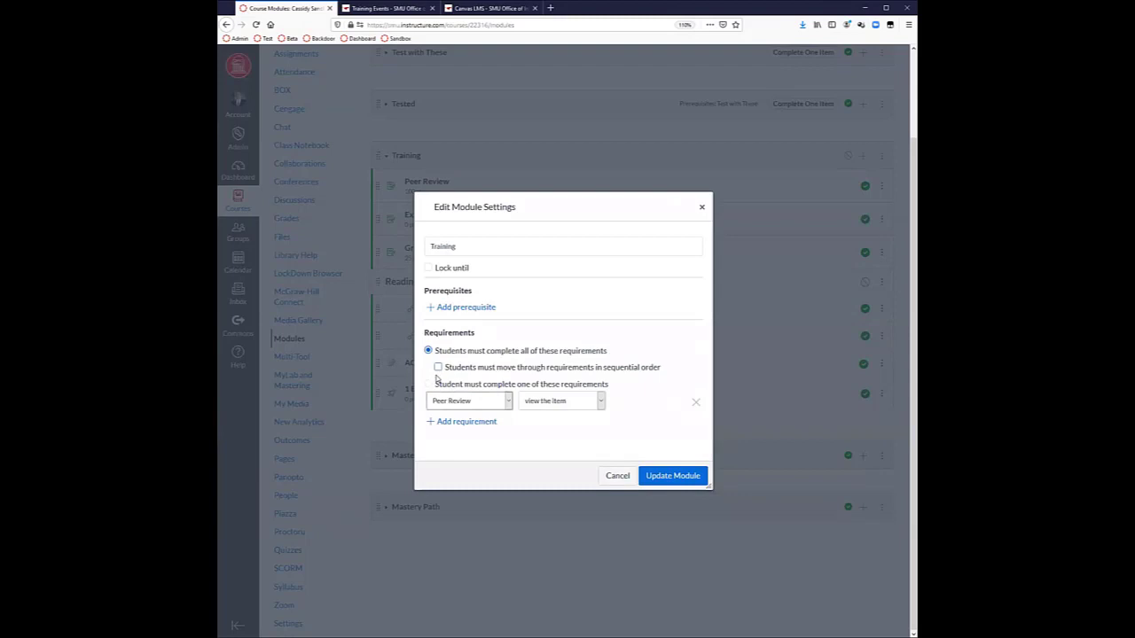
{"action": "left_click", "coordinate": [431, 385]}
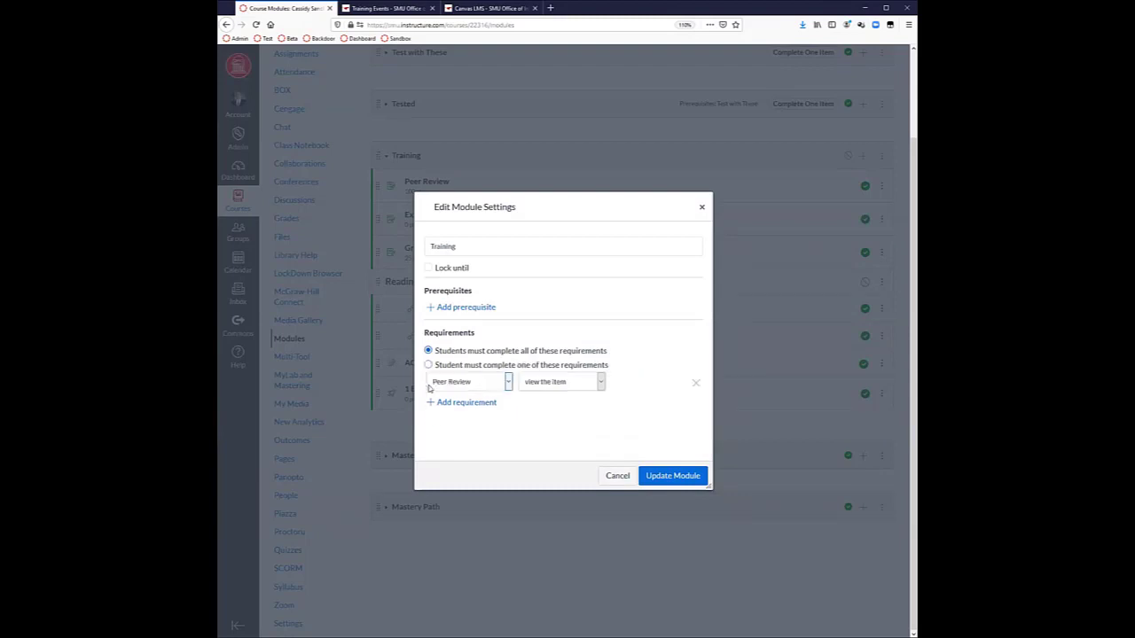
{"action": "left_click", "coordinate": [532, 385]}
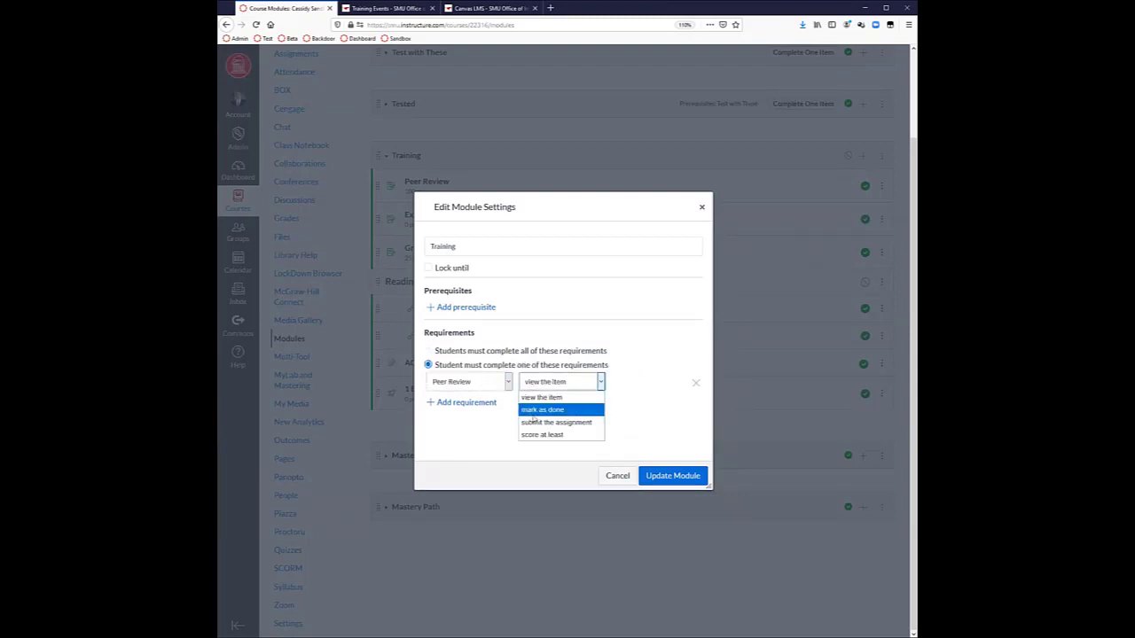
{"action": "left_click", "coordinate": [539, 411]}
Step: Switch the requirement's item to 1sttestvideo and check which completion conditions it offers
{"action": "left_click", "coordinate": [501, 387]}
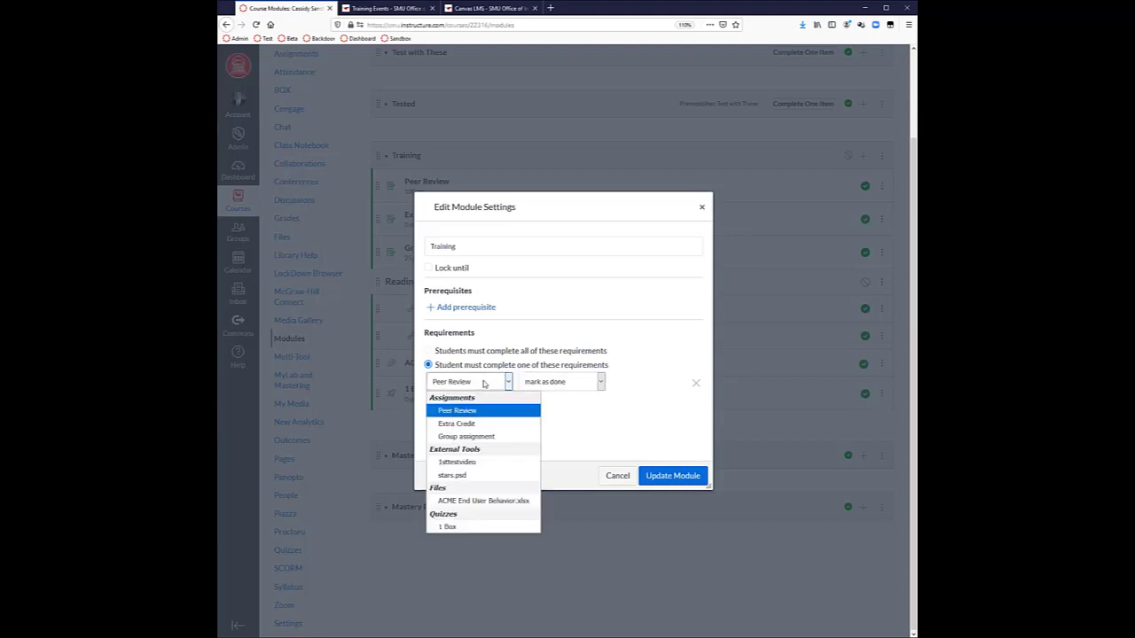
{"action": "left_click", "coordinate": [479, 463]}
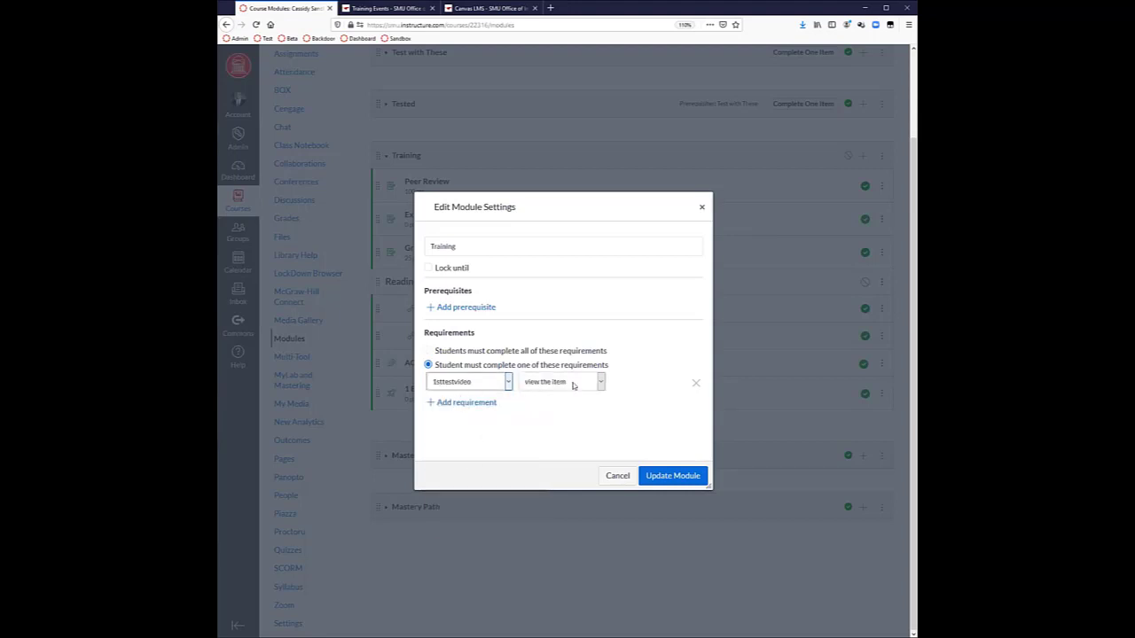
{"action": "left_click", "coordinate": [538, 381]}
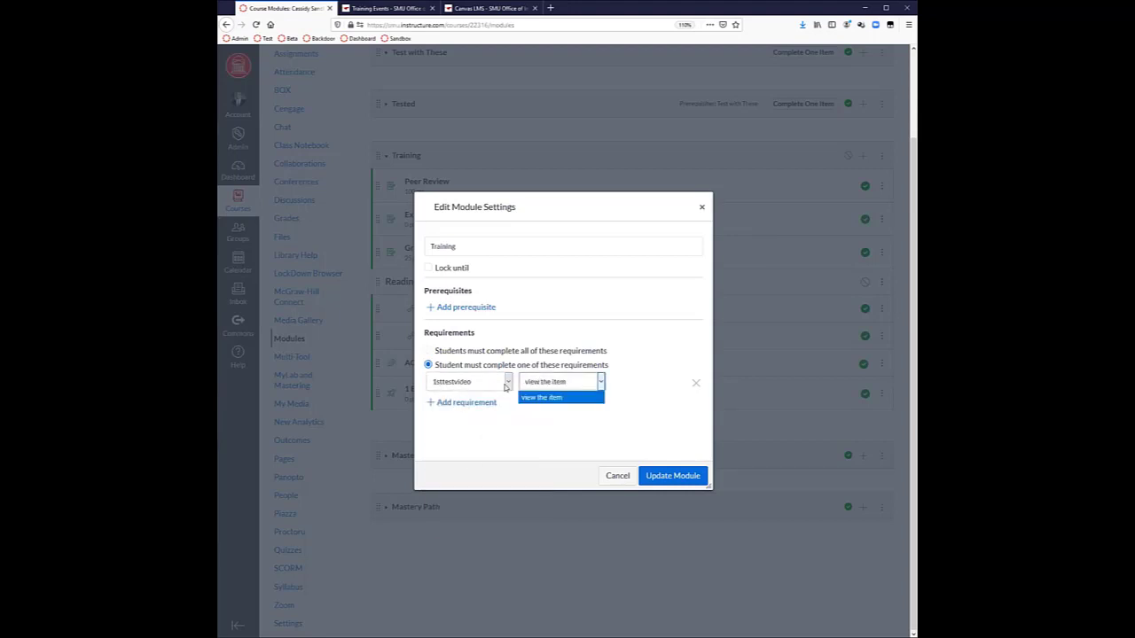
Step: Change the requirement to score at least 80 on the 1 Box quiz, and cancel the module changes
{"action": "left_click", "coordinate": [485, 383]}
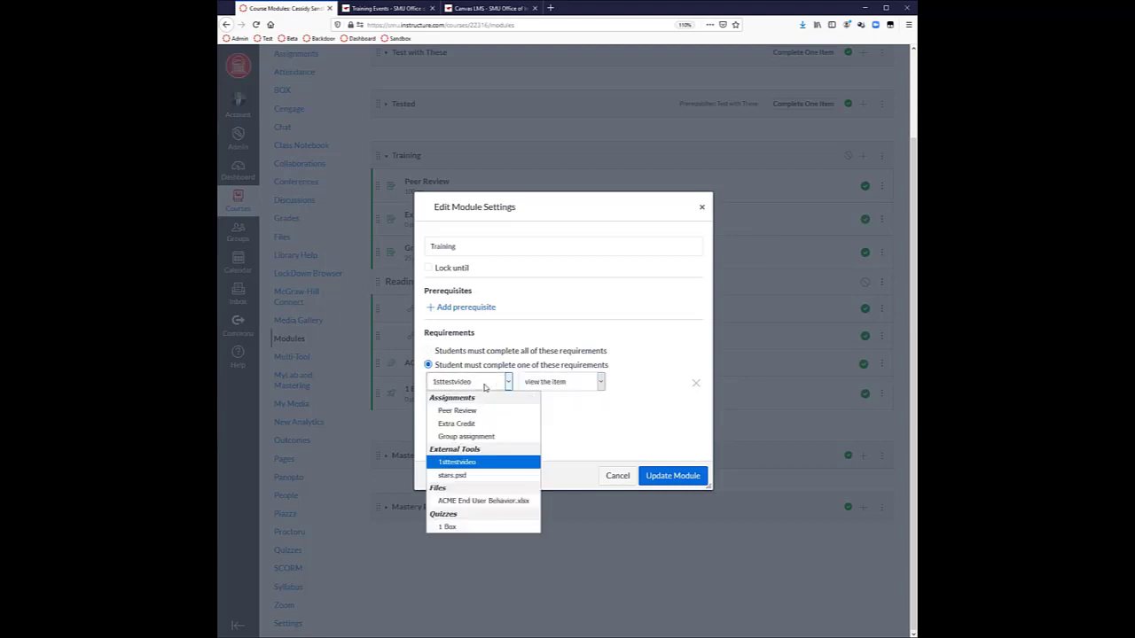
{"action": "left_click", "coordinate": [470, 527]}
{"action": "left_click", "coordinate": [551, 379]}
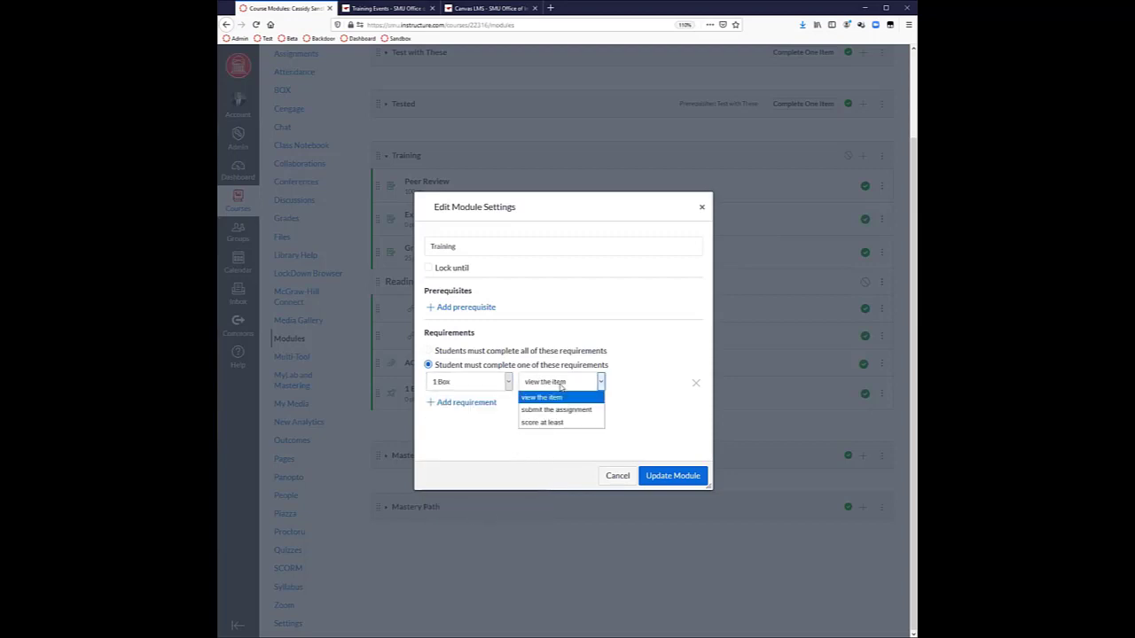
{"action": "left_click", "coordinate": [561, 422]}
{"action": "left_click", "coordinate": [624, 380]}
{"action": "type", "text": "80"}
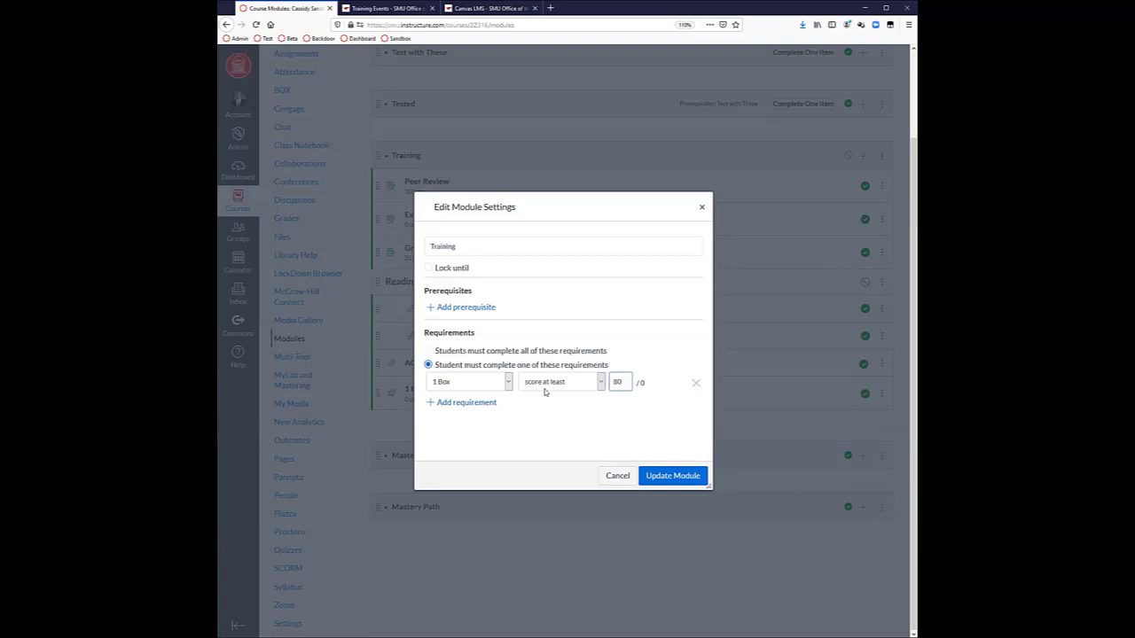
{"action": "left_click", "coordinate": [617, 476]}
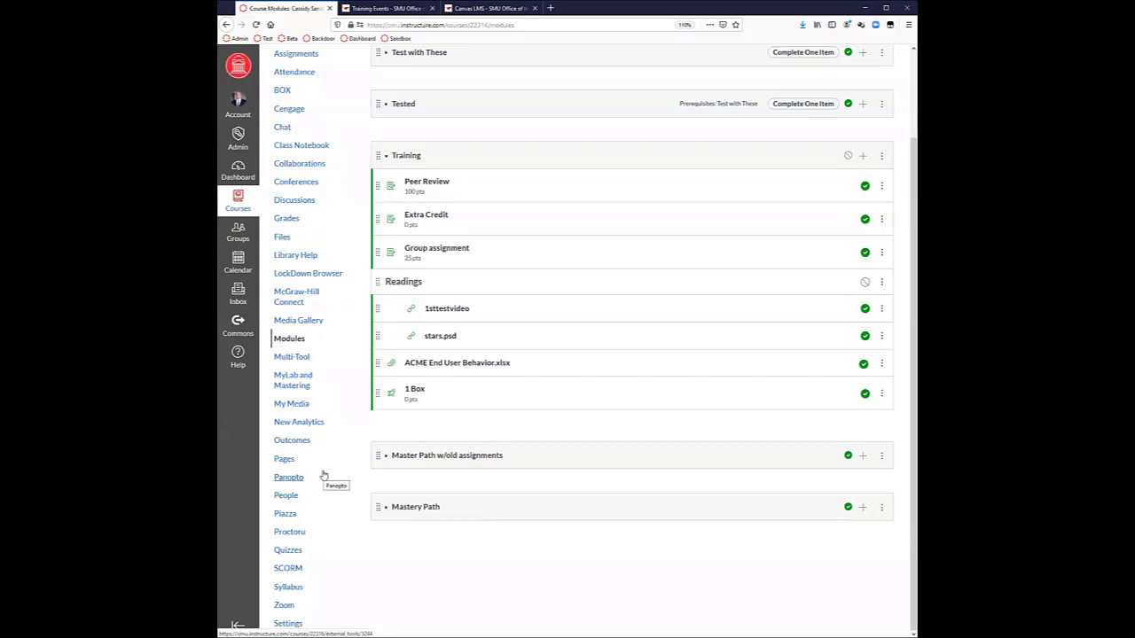
Step: Collapse the Training module and start a new quiz from the course's Quizzes page
{"action": "left_click", "coordinate": [386, 157]}
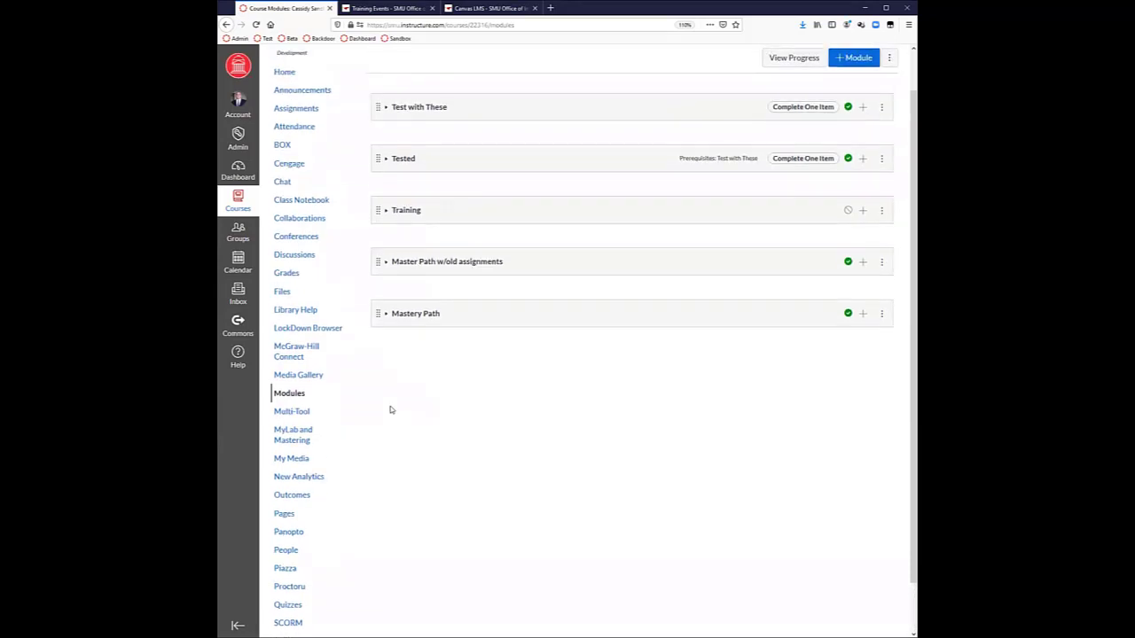
{"action": "scroll", "coordinate": [309, 542], "scroll_direction": "down", "scroll_amount": 1}
{"action": "left_click", "coordinate": [296, 549]}
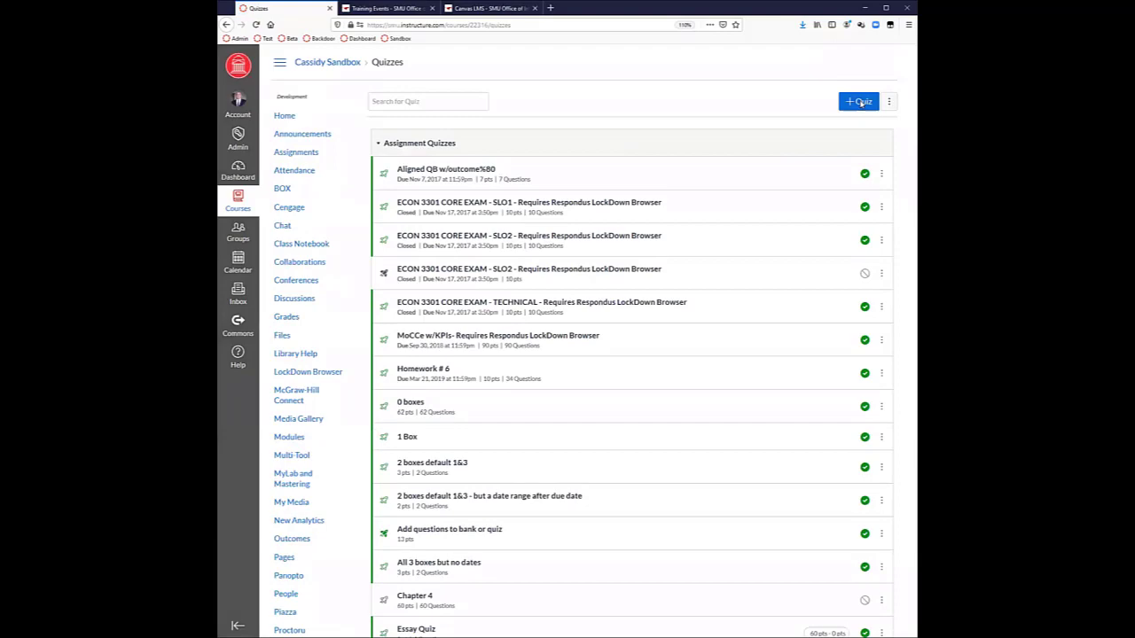
{"action": "left_click", "coordinate": [861, 102]}
{"action": "left_click", "coordinate": [508, 320]}
{"action": "left_click", "coordinate": [654, 441]}
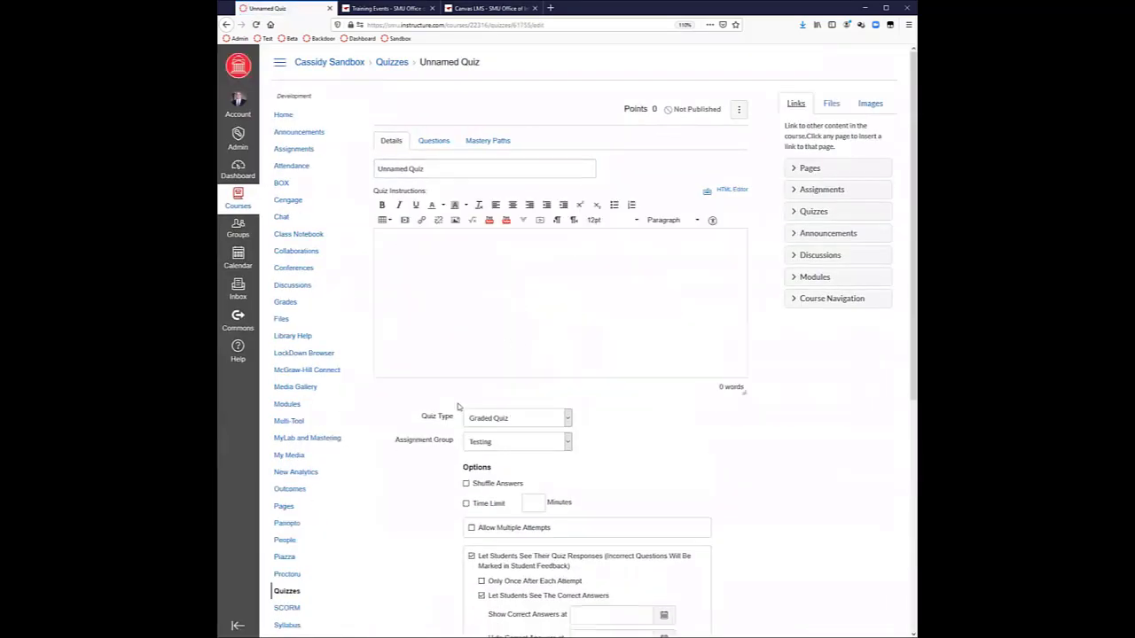
Step: Set the new quiz's type to Ungraded Survey
{"action": "scroll", "coordinate": [458, 406], "scroll_direction": "down", "scroll_amount": 3}
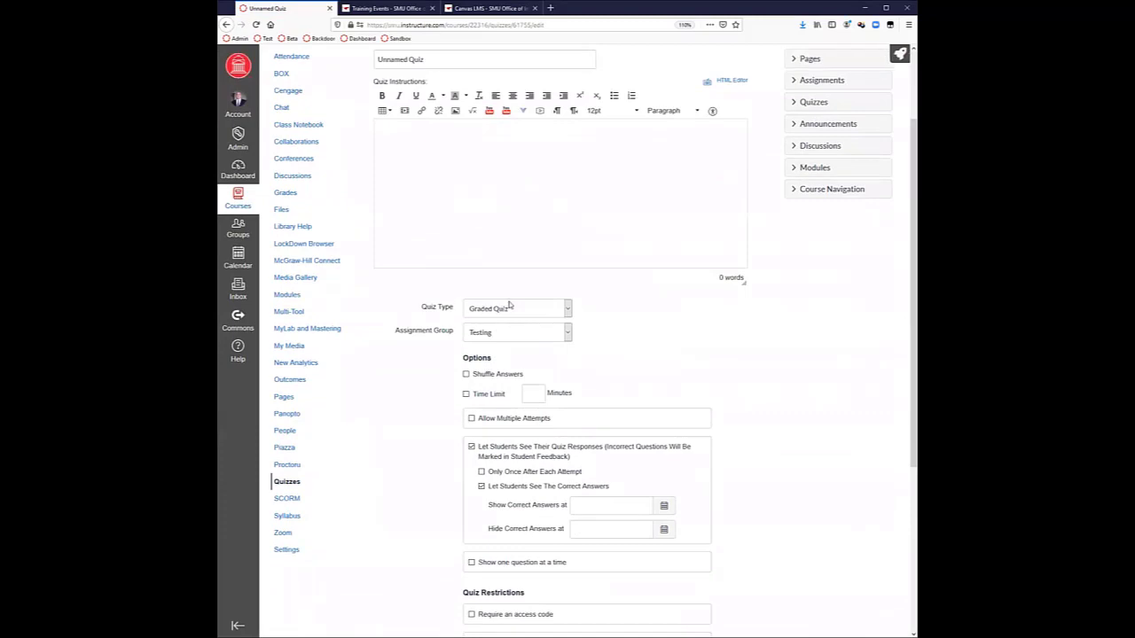
{"action": "left_click", "coordinate": [517, 311]}
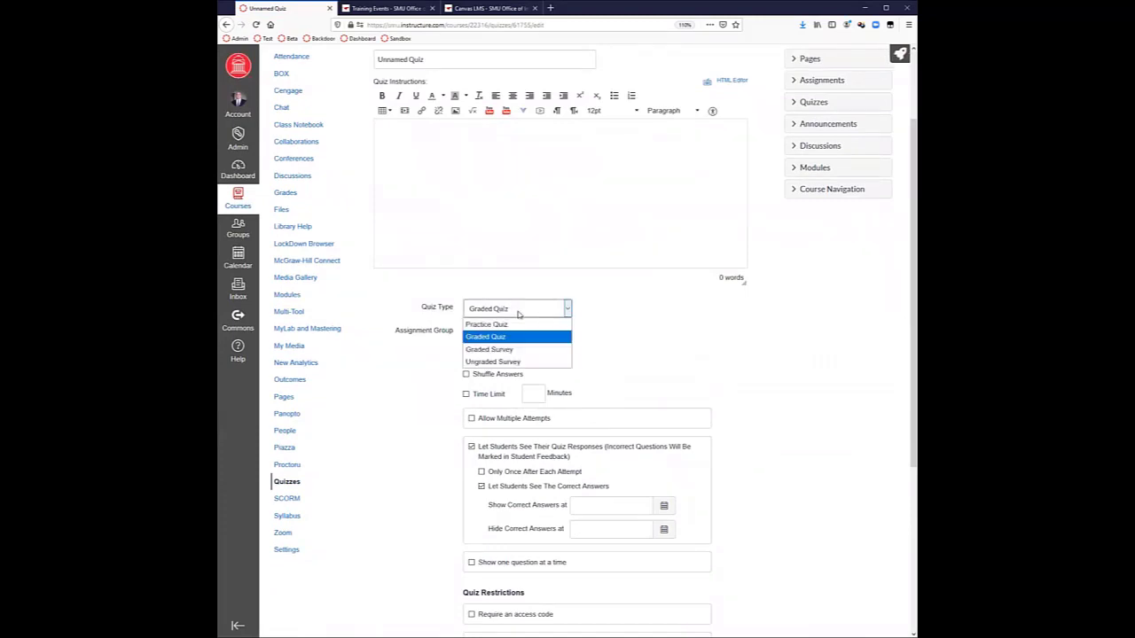
{"action": "left_click", "coordinate": [517, 363]}
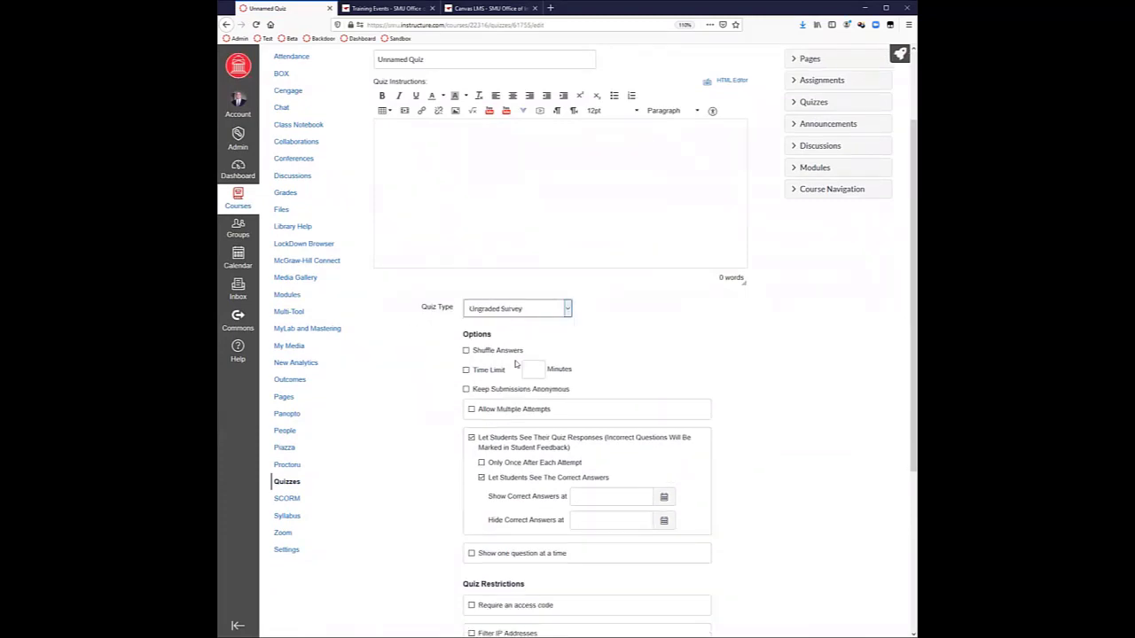
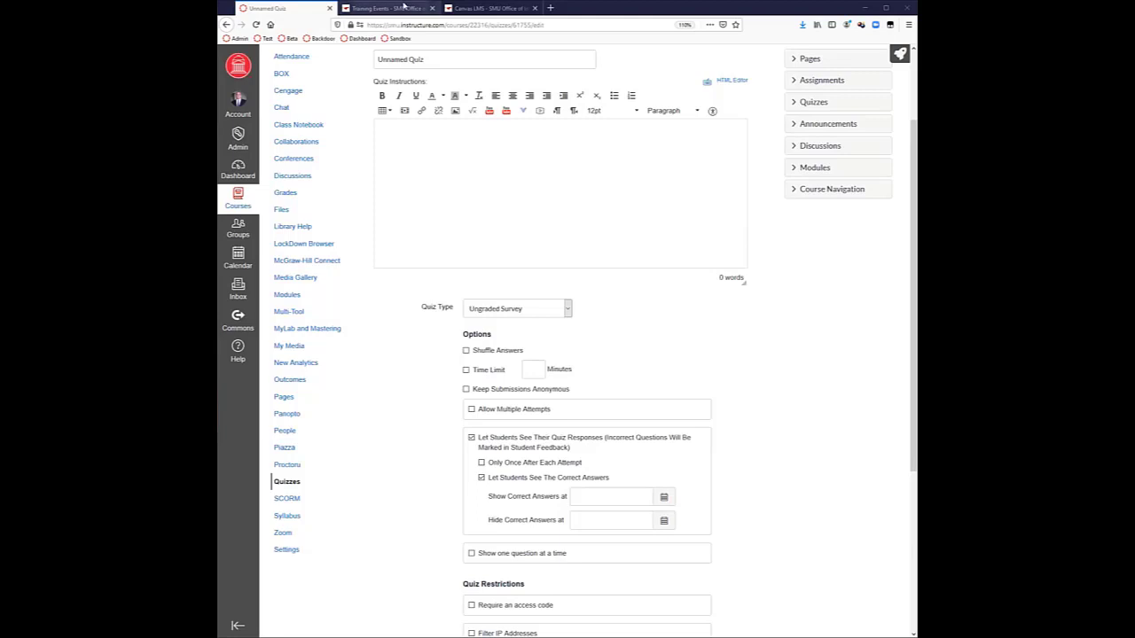
Step: Search the web for "smu zoom" in a new browser tab and open SMU's Zoom video conferencing page
{"action": "left_click", "coordinate": [550, 8]}
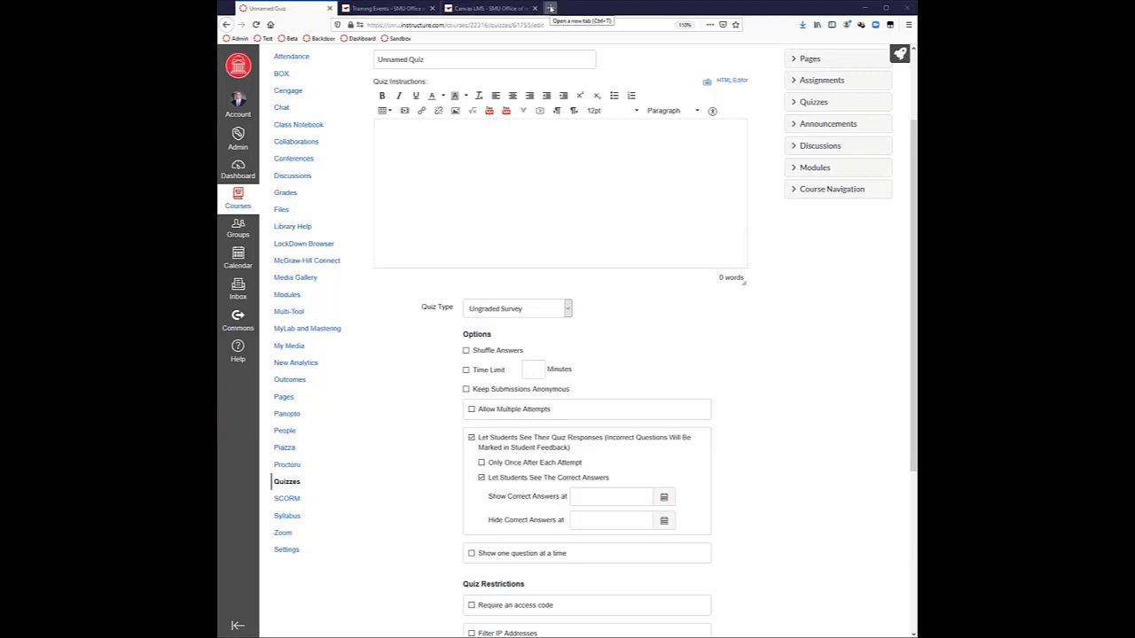
{"action": "type", "text": "s"}
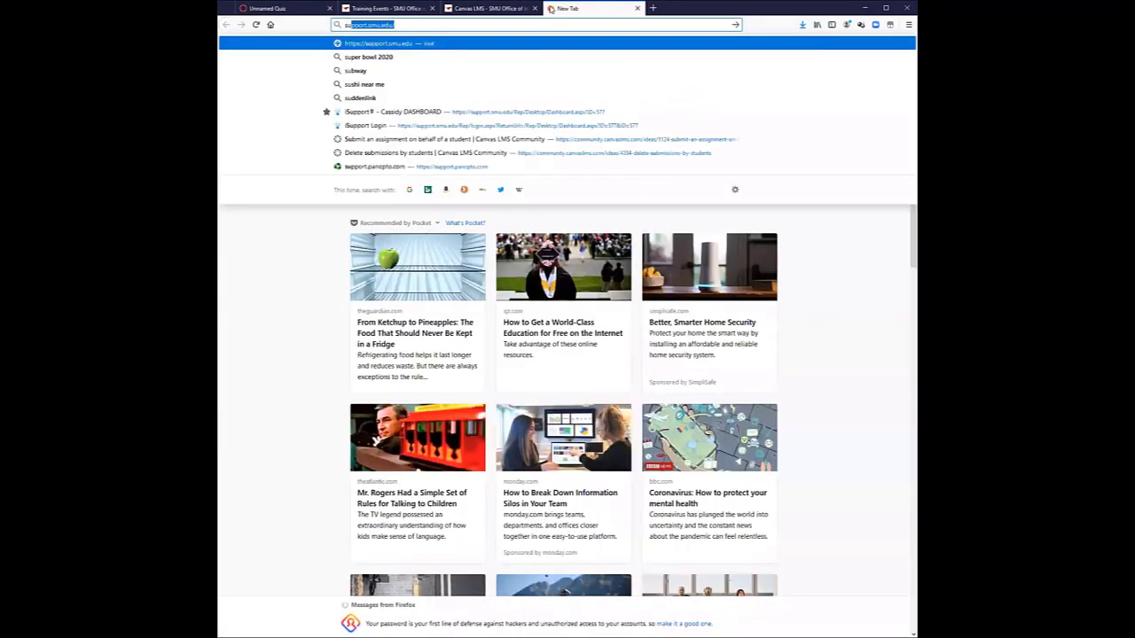
{"action": "type", "text": "mu z"}
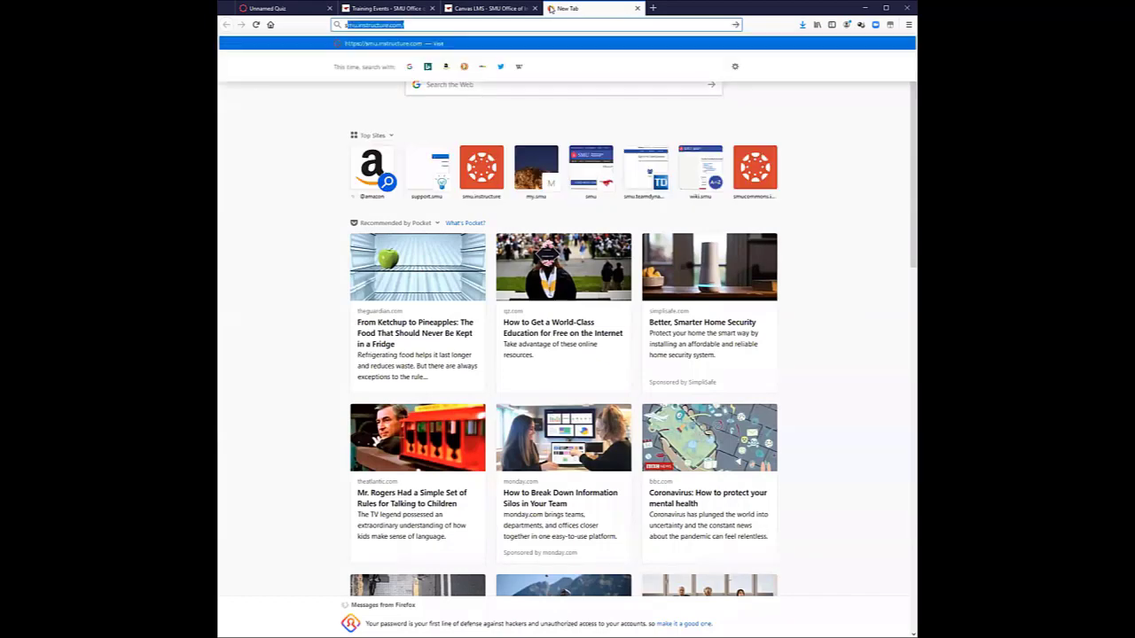
{"action": "left_click", "coordinate": [443, 56]}
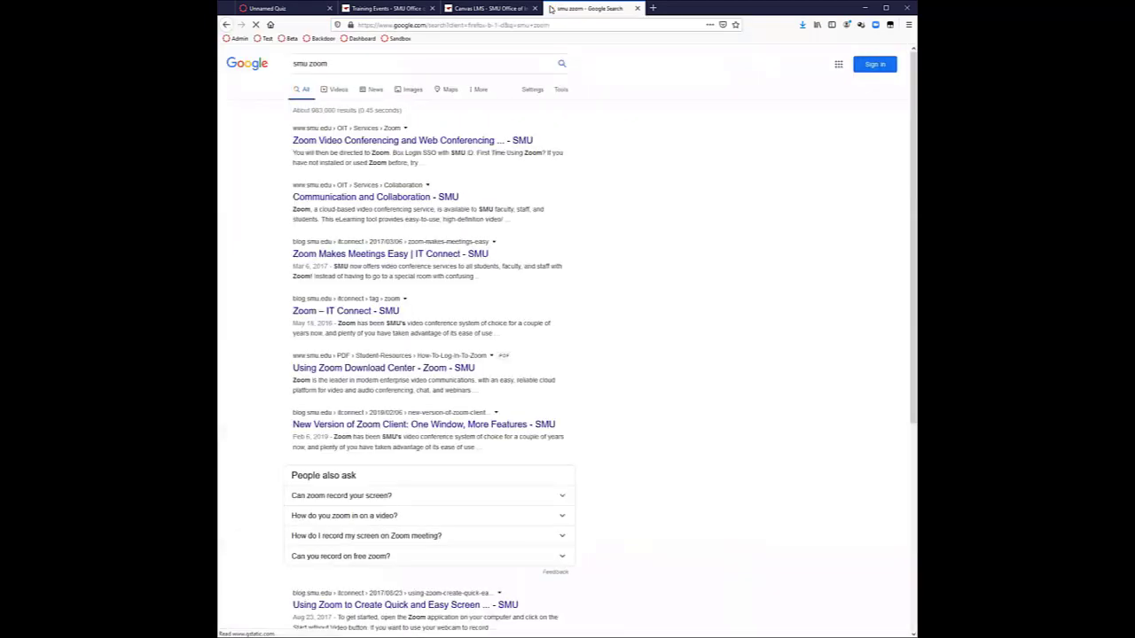
{"action": "left_click", "coordinate": [396, 143]}
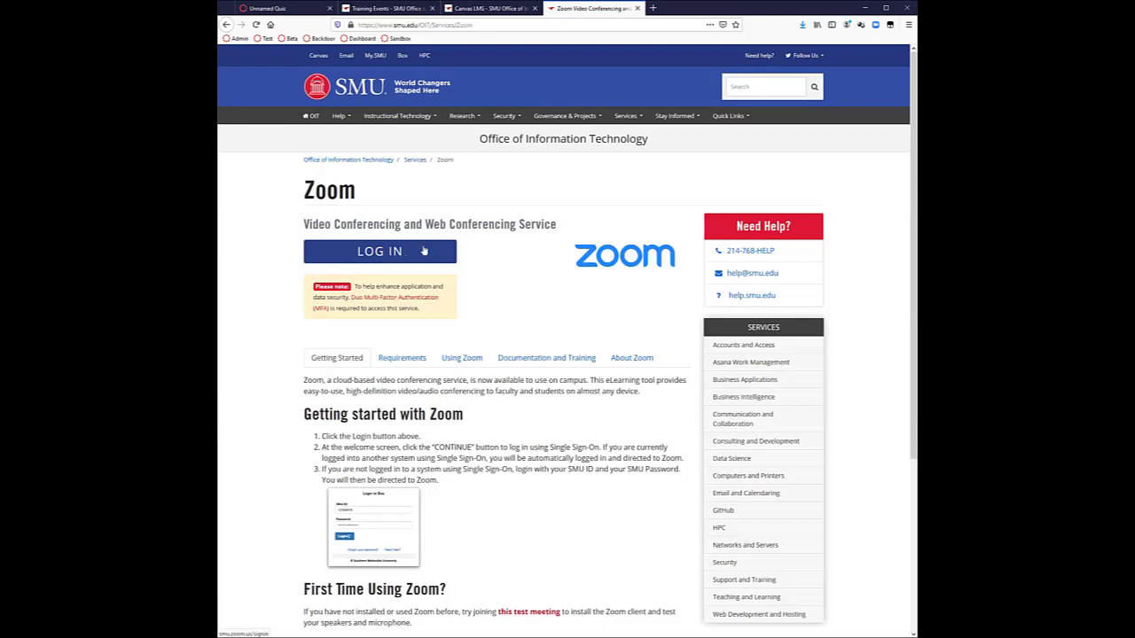
Step: Log in to SMU Zoom and open the account's list of cloud recordings
{"action": "left_click", "coordinate": [373, 256]}
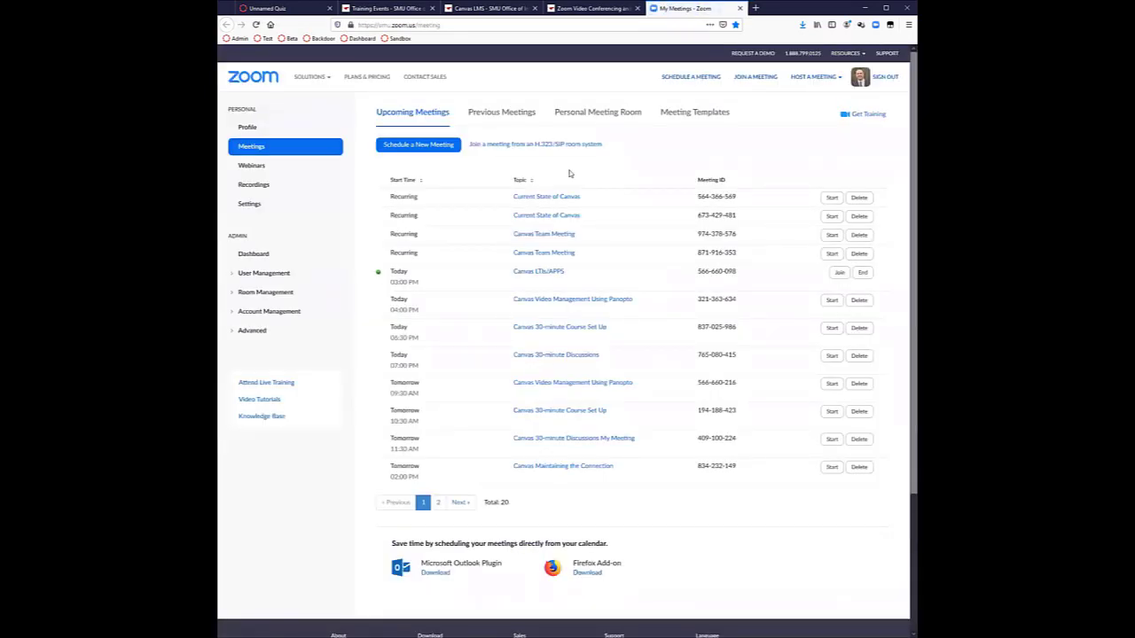
{"action": "left_click", "coordinate": [254, 186]}
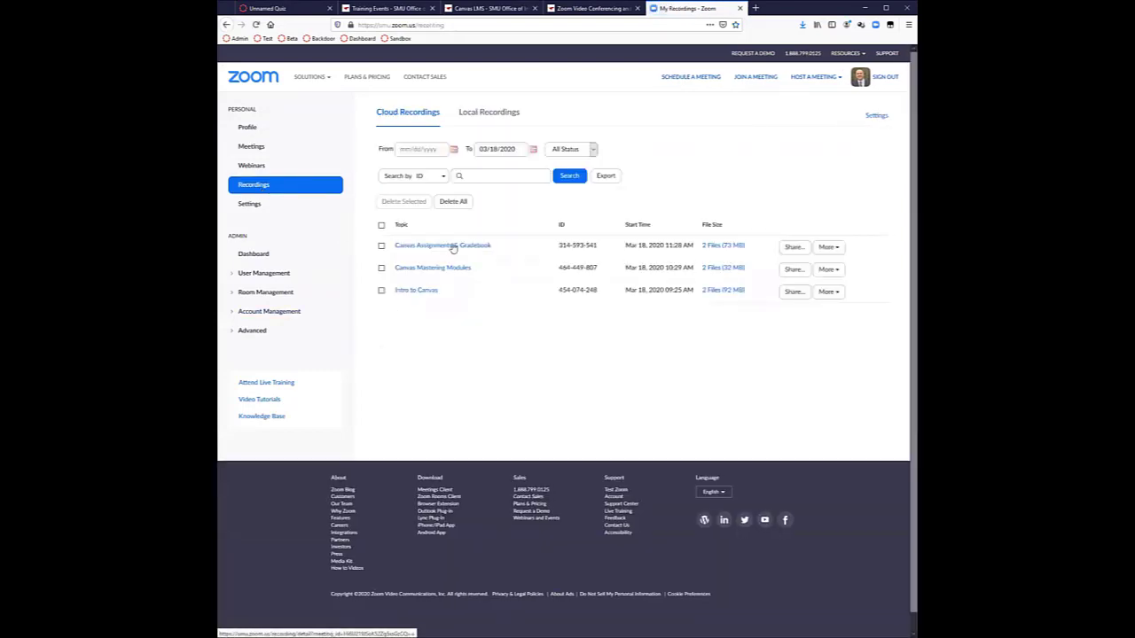
{"action": "left_click", "coordinate": [422, 294]}
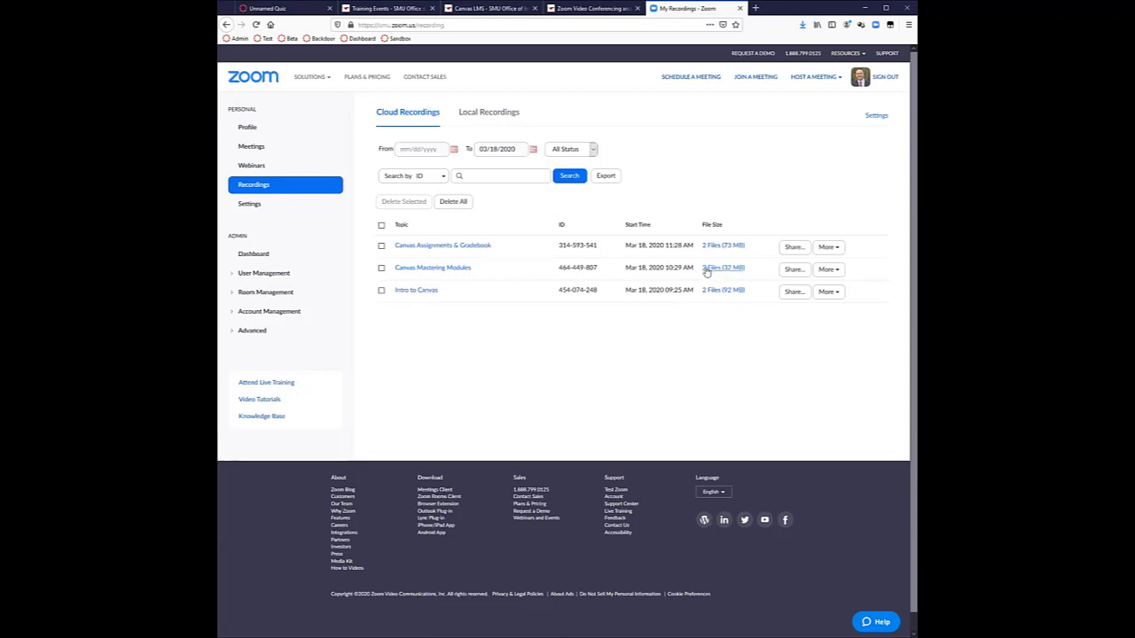
Step: Select the Canvas Assignments & Gradebook, Canvas Mastering Modules and Intro to Canvas cloud recordings
{"action": "left_click", "coordinate": [381, 246]}
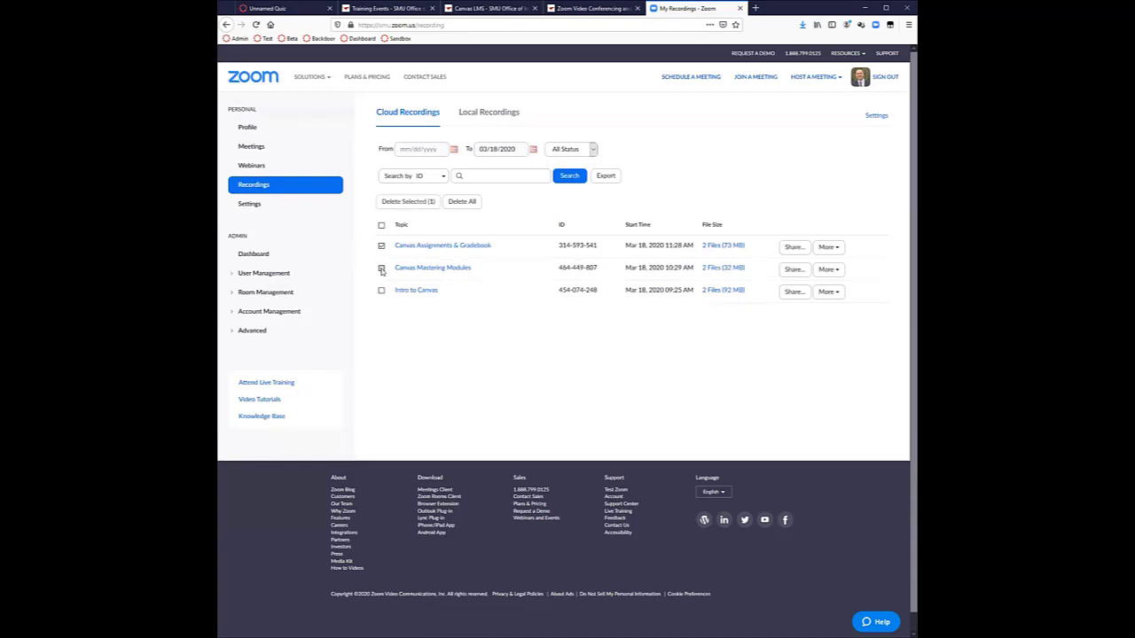
{"action": "left_click", "coordinate": [381, 268]}
{"action": "left_click", "coordinate": [381, 291]}
Step: Switch back to the unnamed quiz in Canvas and cancel its editing without saving
{"action": "left_click", "coordinate": [275, 8]}
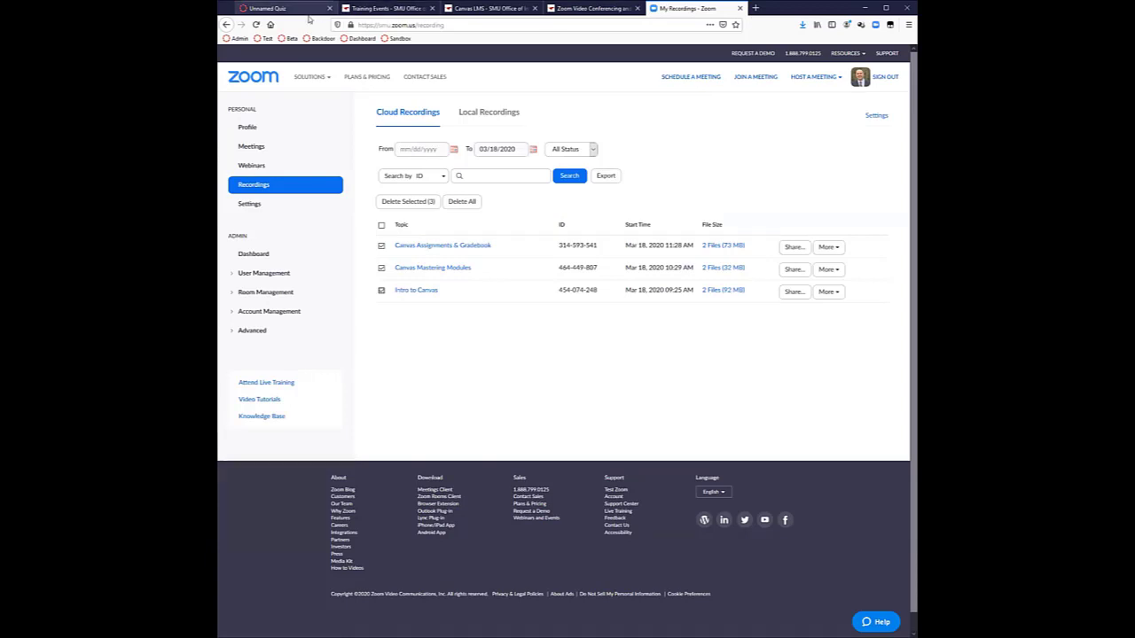
{"action": "scroll", "coordinate": [438, 544], "scroll_direction": "down", "scroll_amount": 5}
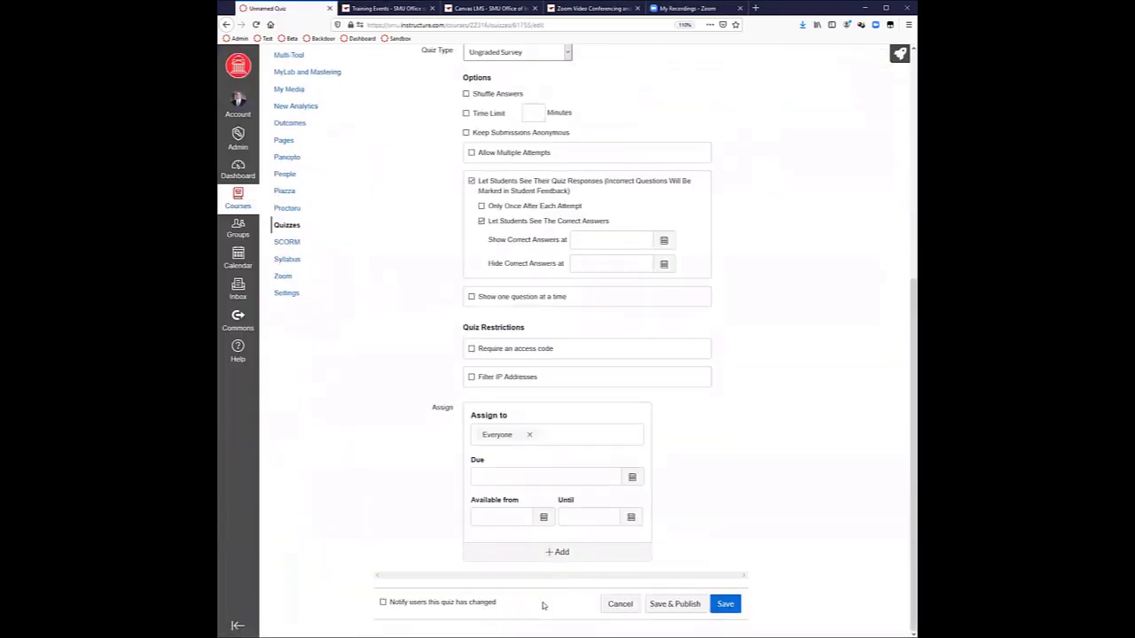
{"action": "left_click", "coordinate": [616, 602]}
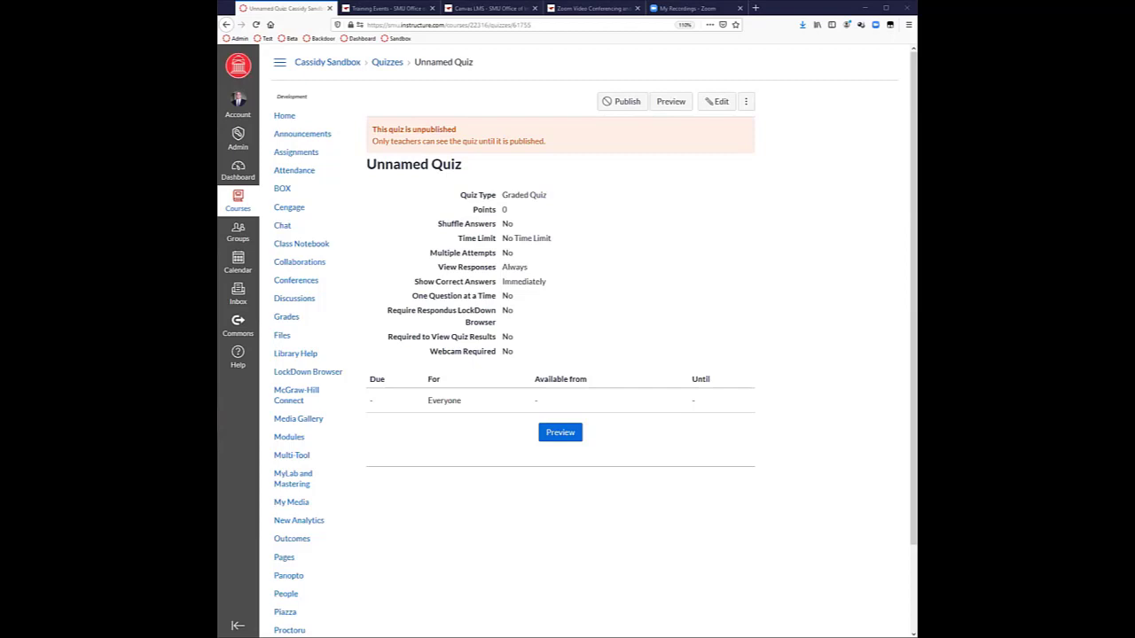
Step: Examine the content types offered for importing course content from the course settings, and open the McGraw-Hill Connect page
{"action": "scroll", "coordinate": [292, 562], "scroll_direction": "down", "scroll_amount": 2}
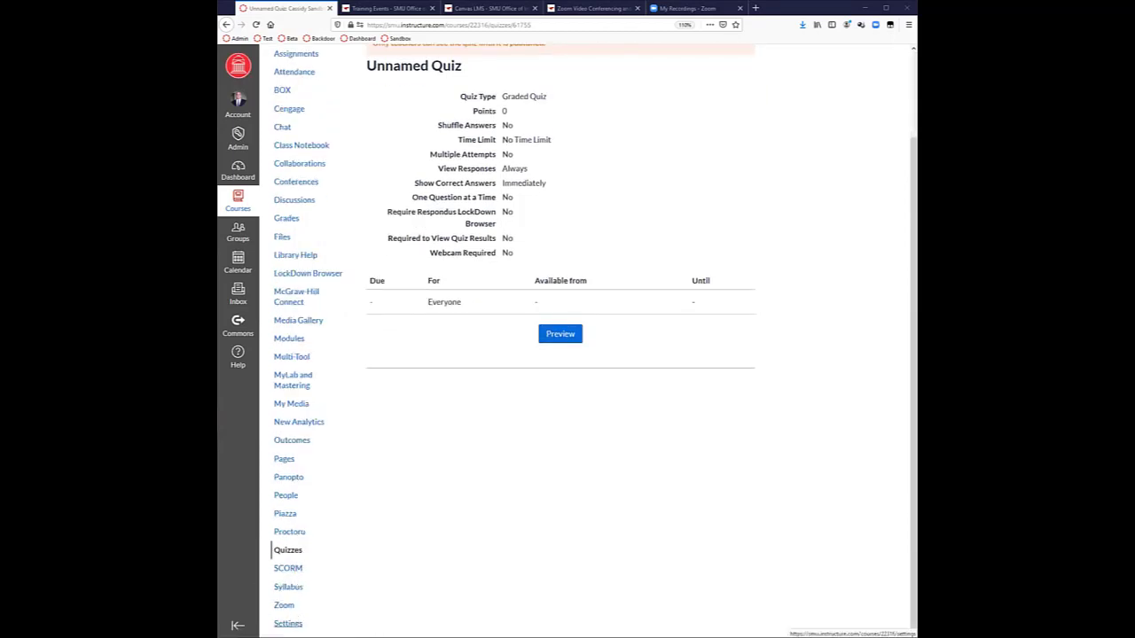
{"action": "left_click", "coordinate": [288, 623]}
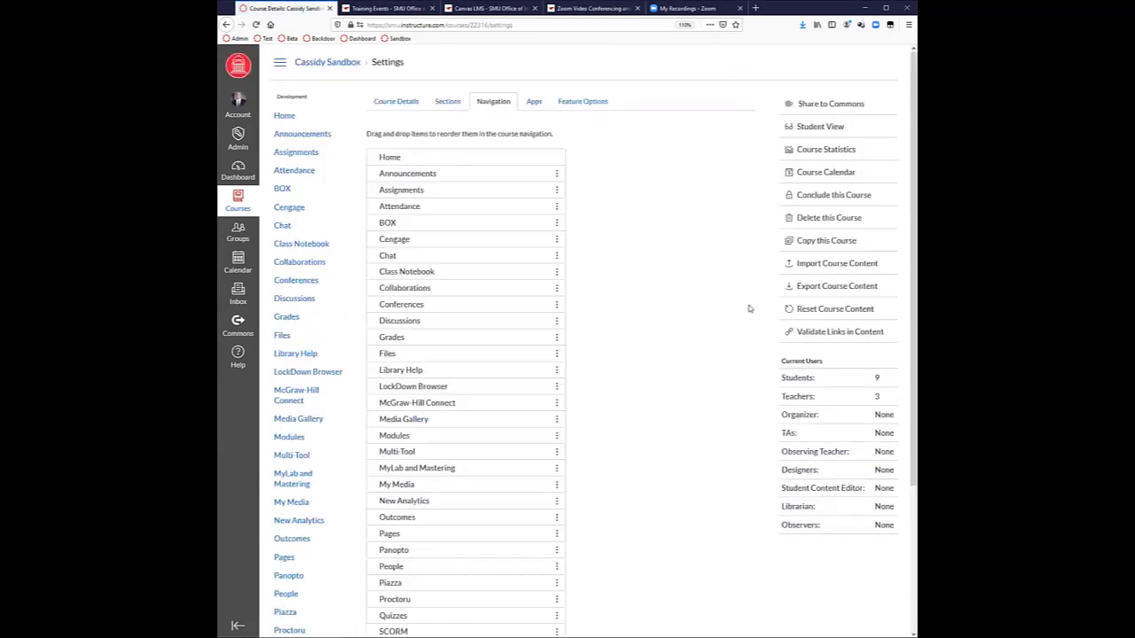
{"action": "left_click", "coordinate": [829, 267]}
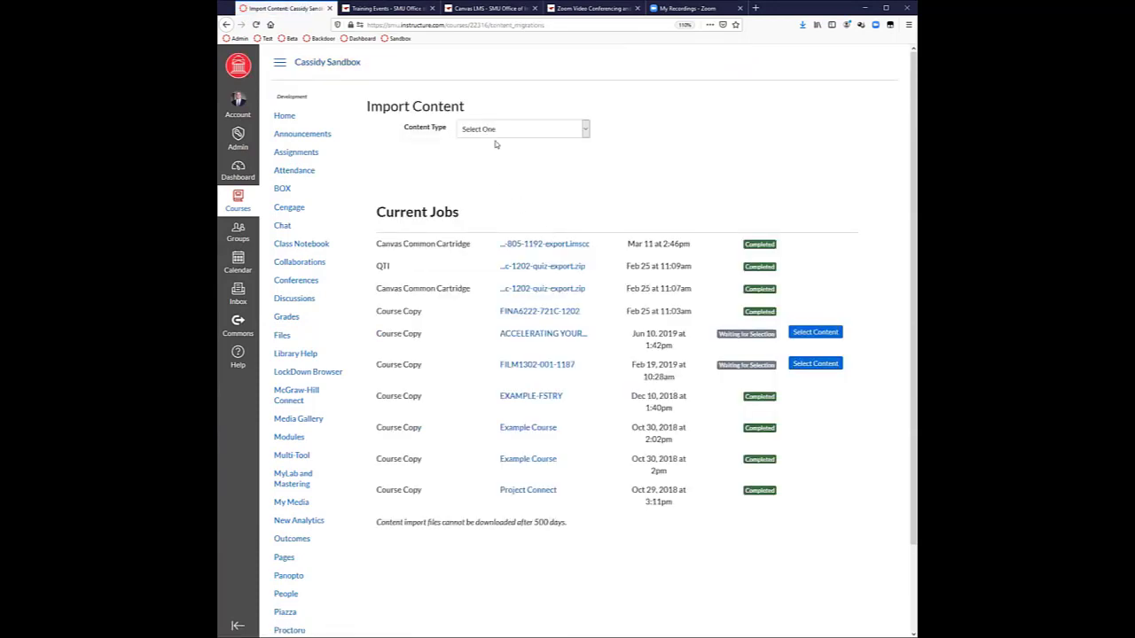
{"action": "left_click", "coordinate": [497, 134]}
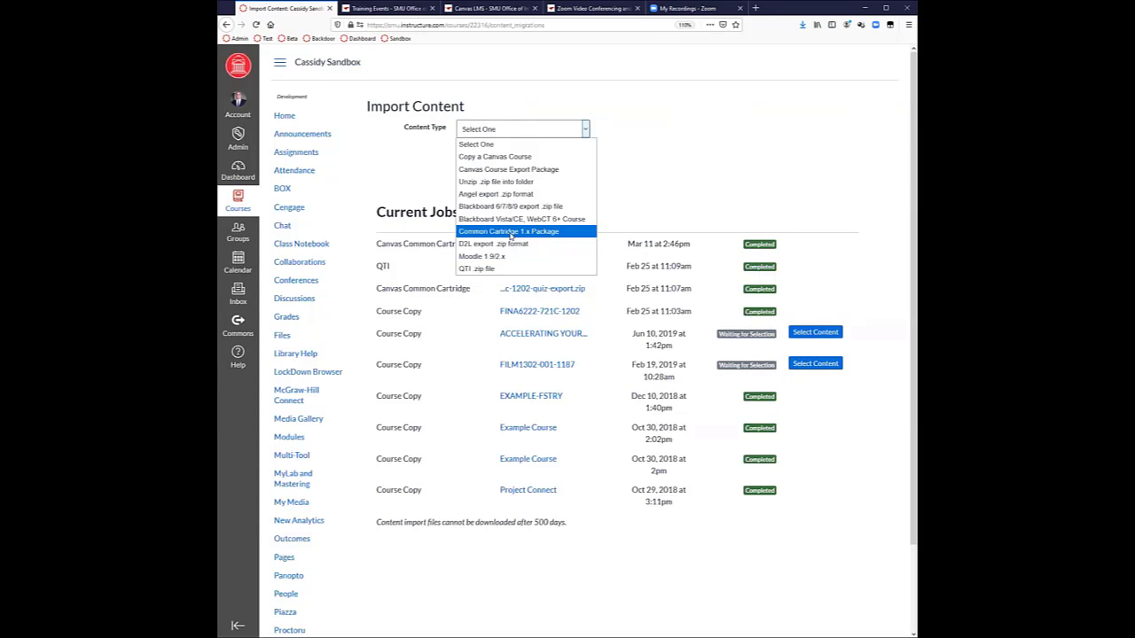
{"action": "left_click", "coordinate": [642, 182]}
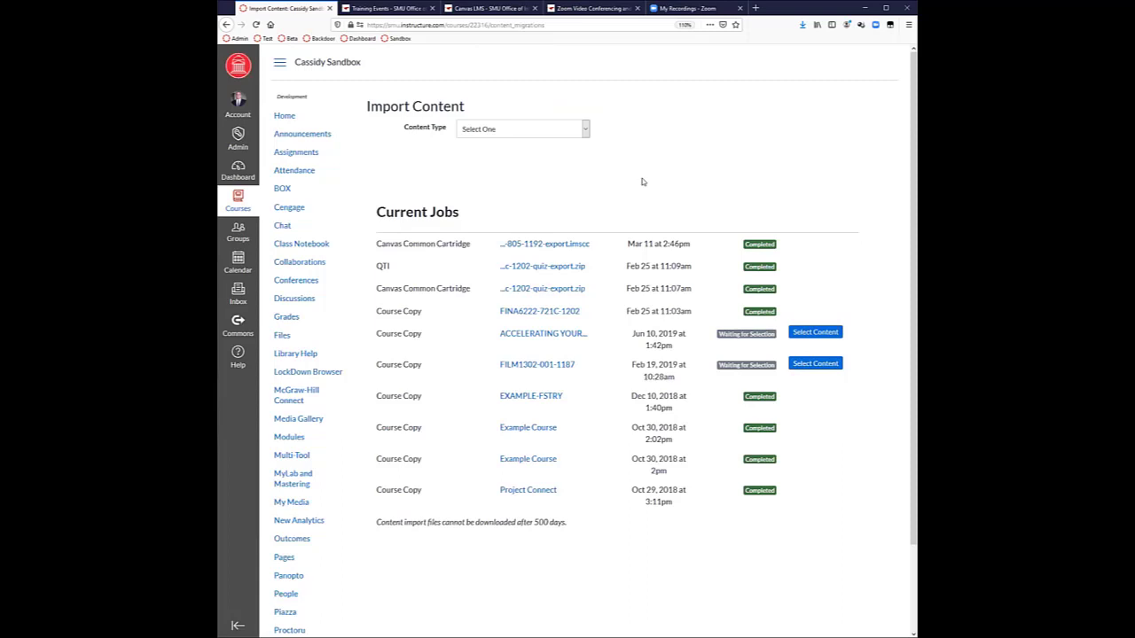
{"action": "left_click", "coordinate": [295, 398]}
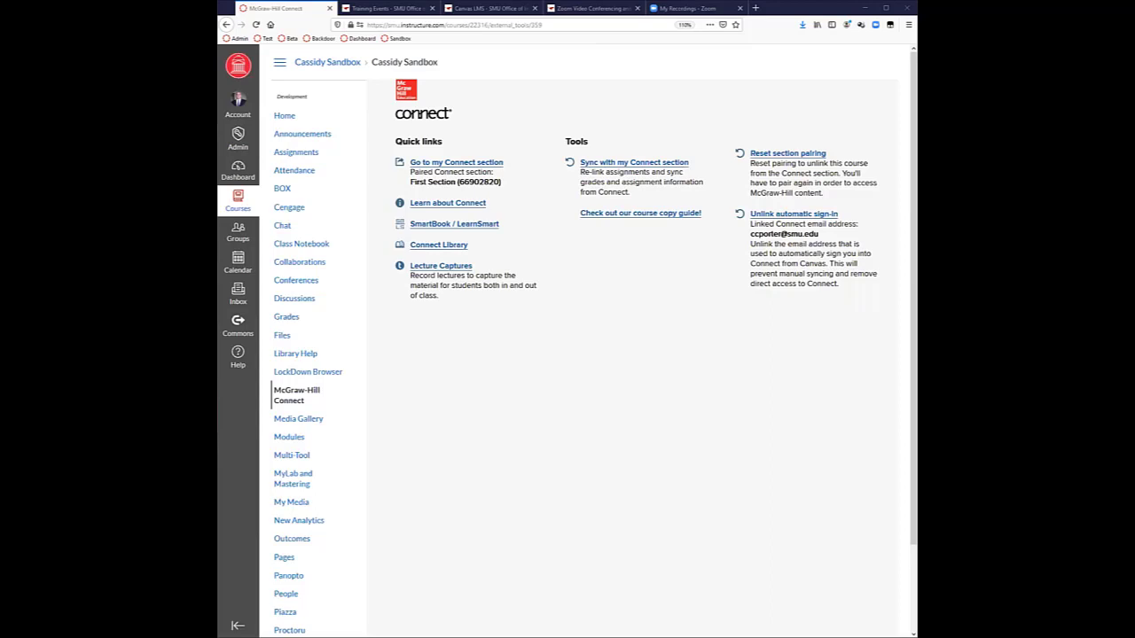
Step: Switch back to the Zoom cloud recordings and deselect all three recordings
{"action": "left_click", "coordinate": [683, 8]}
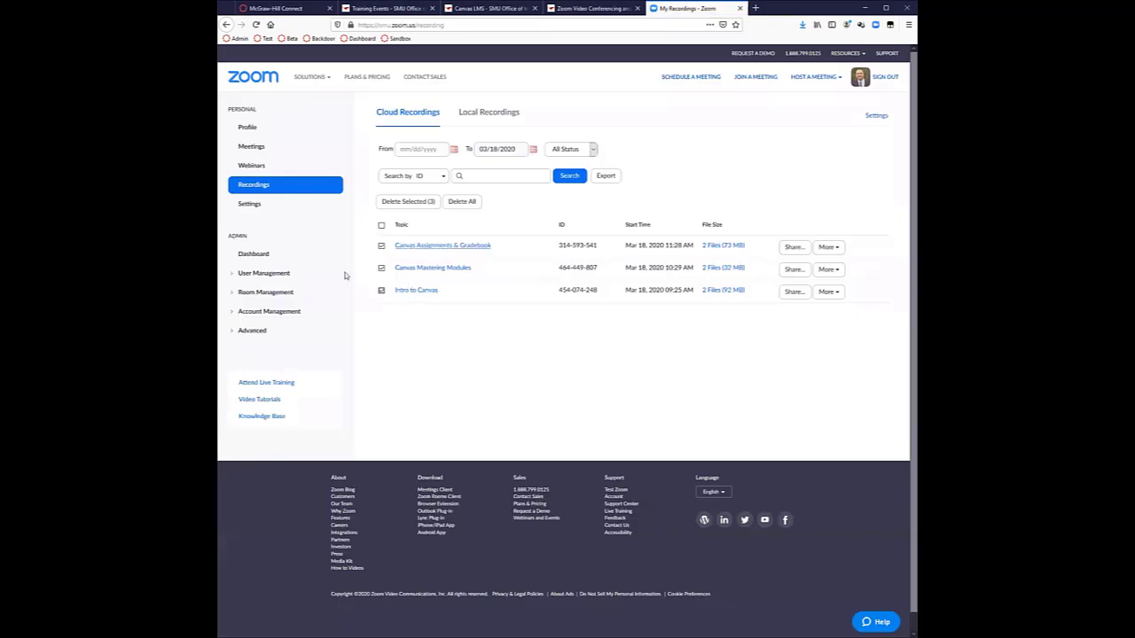
{"action": "left_click", "coordinate": [381, 245]}
{"action": "left_click", "coordinate": [381, 268]}
{"action": "left_click", "coordinate": [381, 290]}
Step: Look at the download and delete options of the Canvas Assignments & Gradebook recording, and close them again
{"action": "left_click", "coordinate": [828, 249]}
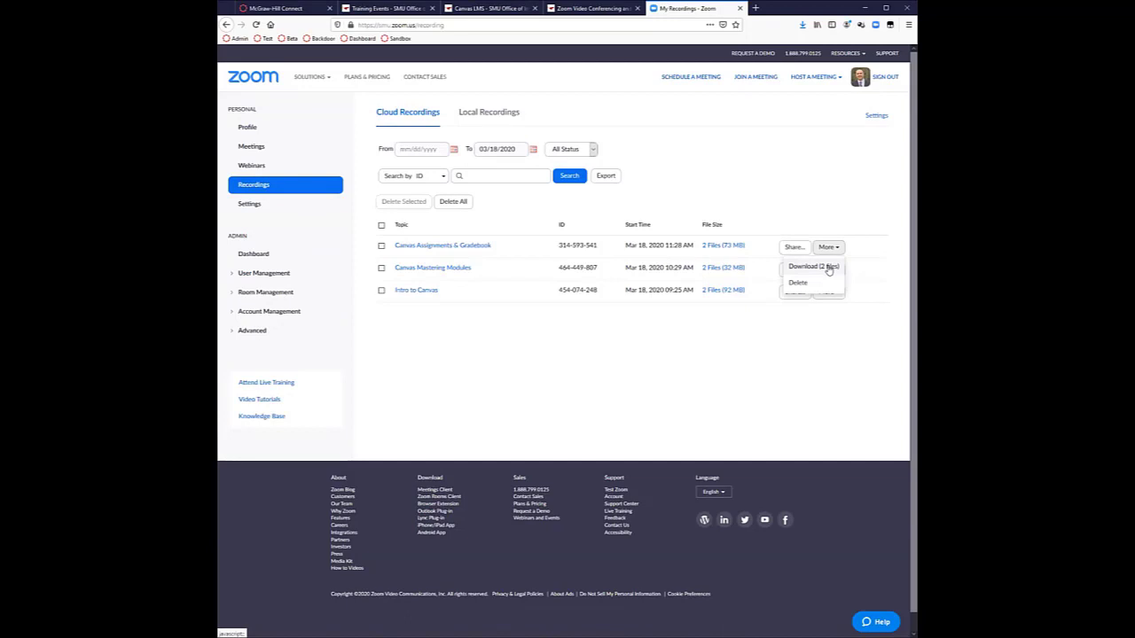
{"action": "left_click", "coordinate": [827, 268]}
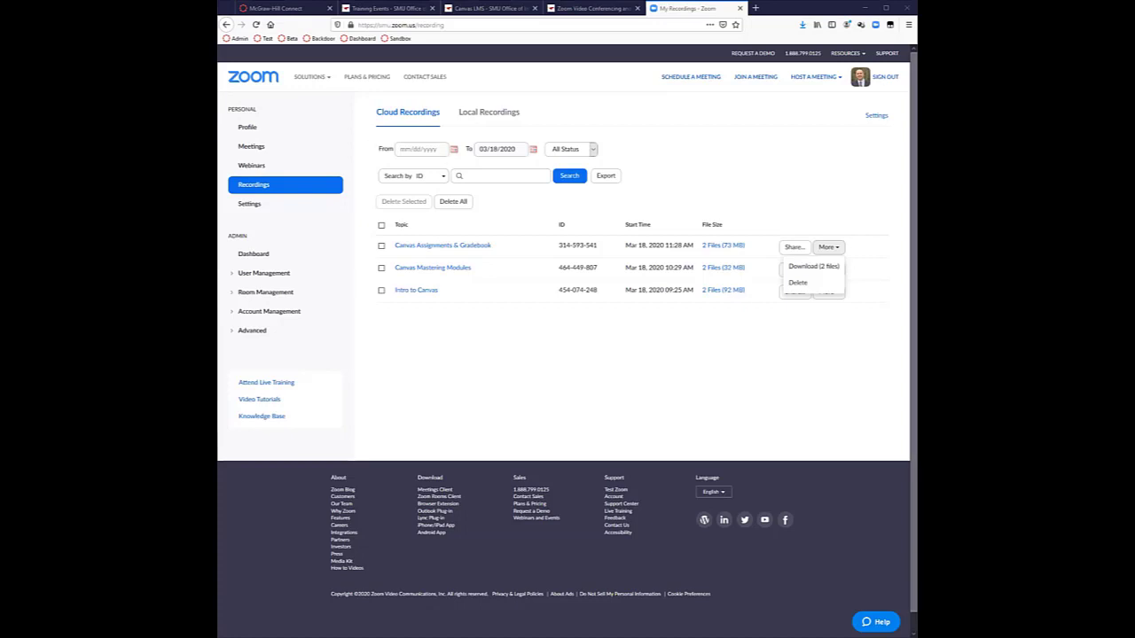
{"action": "left_click", "coordinate": [826, 247]}
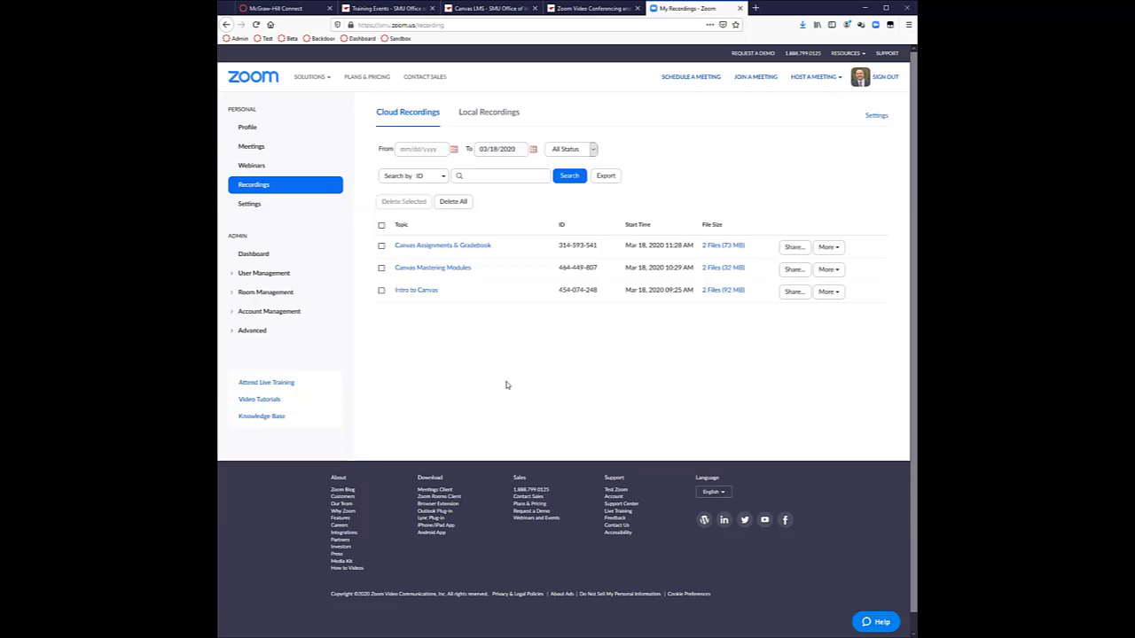
Step: Return to the Canvas course and start a new assignment from its Assignments page
{"action": "key", "text": "ctrl+Tab"}
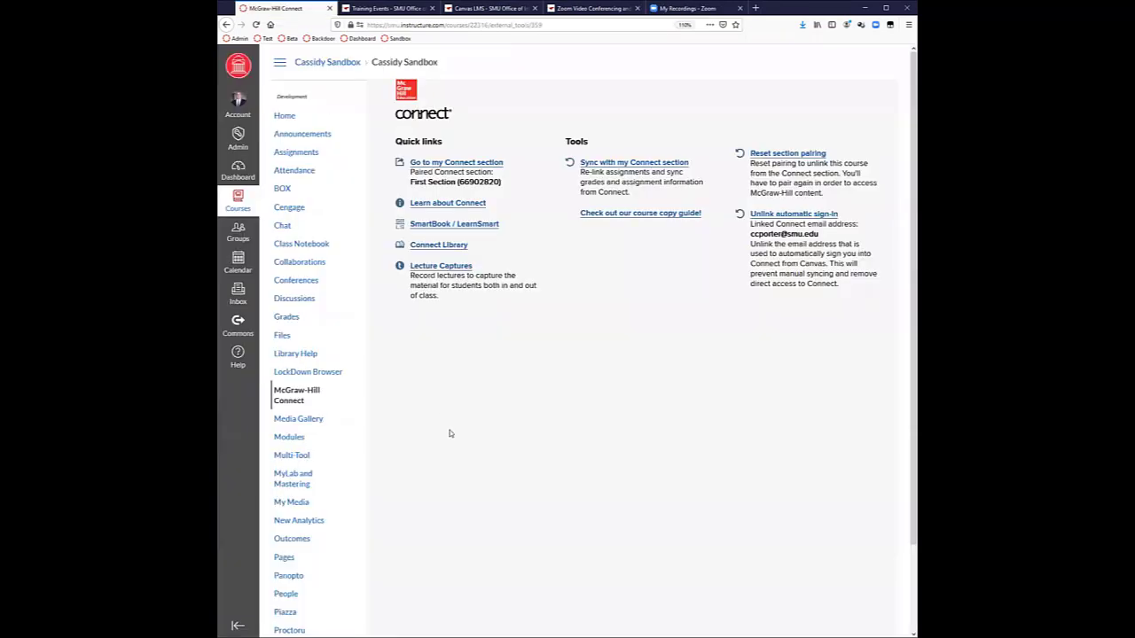
{"action": "scroll", "coordinate": [435, 496], "scroll_direction": "down", "scroll_amount": 2}
{"action": "scroll", "coordinate": [355, 408], "scroll_direction": "up", "scroll_amount": 2}
{"action": "left_click", "coordinate": [299, 153]}
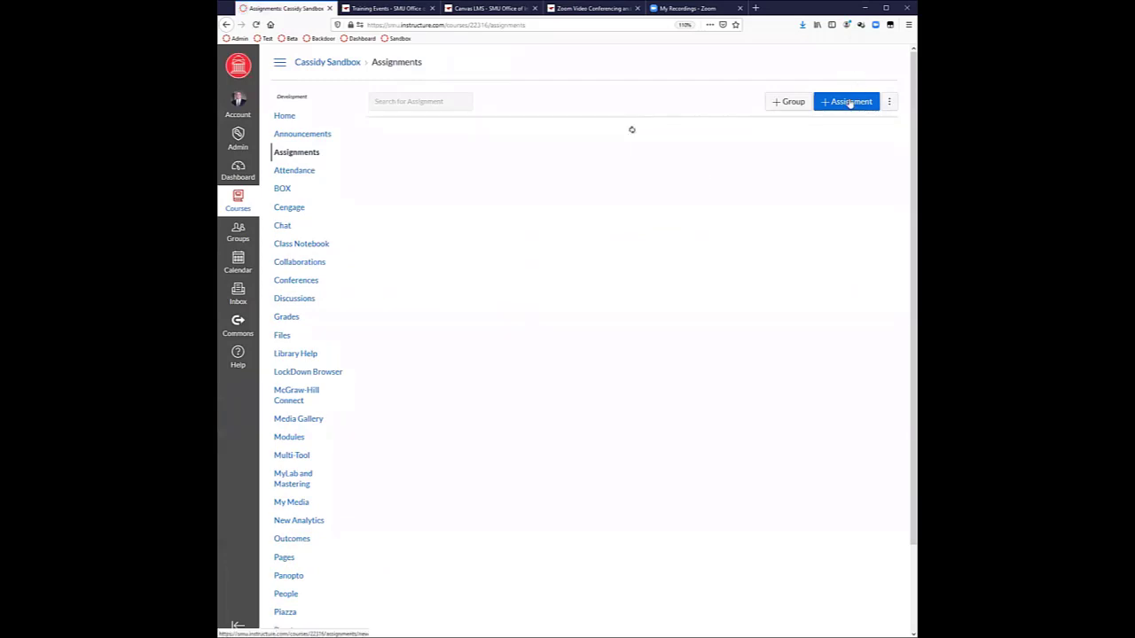
{"action": "left_click", "coordinate": [849, 102]}
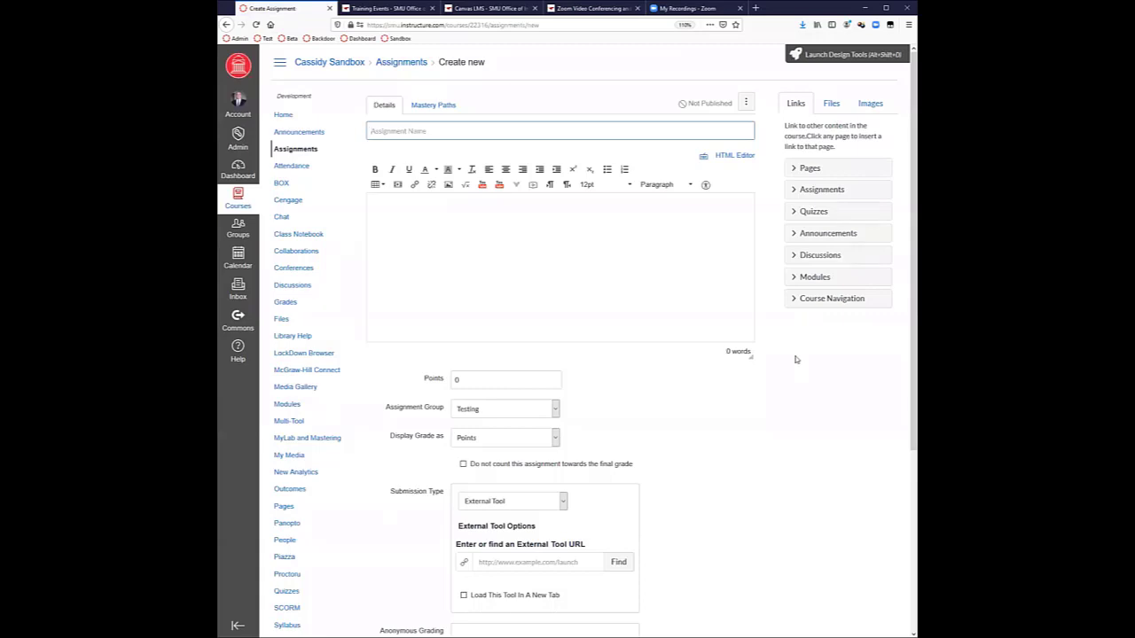
Step: Set the new assignment's submission type to Online and allow File Uploads
{"action": "scroll", "coordinate": [795, 359], "scroll_direction": "down", "scroll_amount": 5}
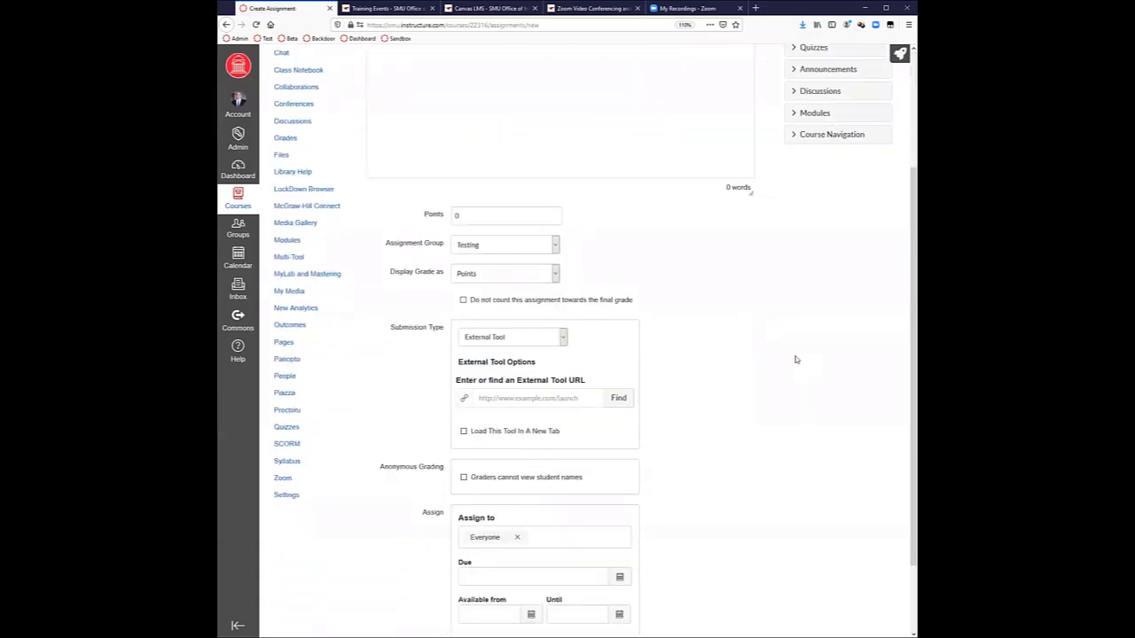
{"action": "left_click", "coordinate": [533, 283]}
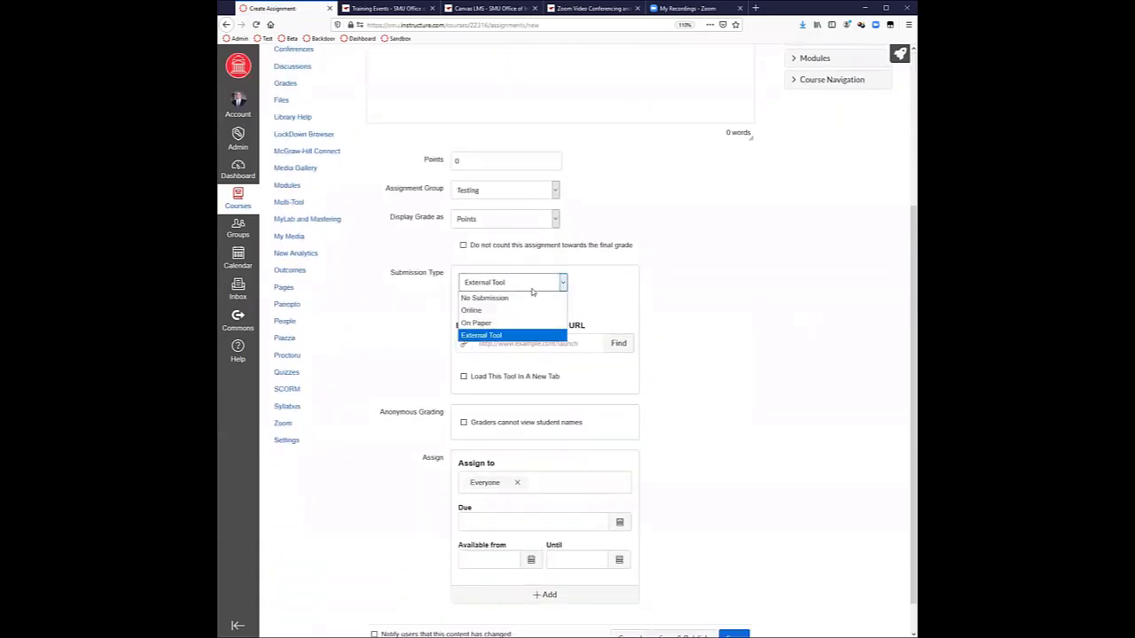
{"action": "left_click", "coordinate": [509, 309]}
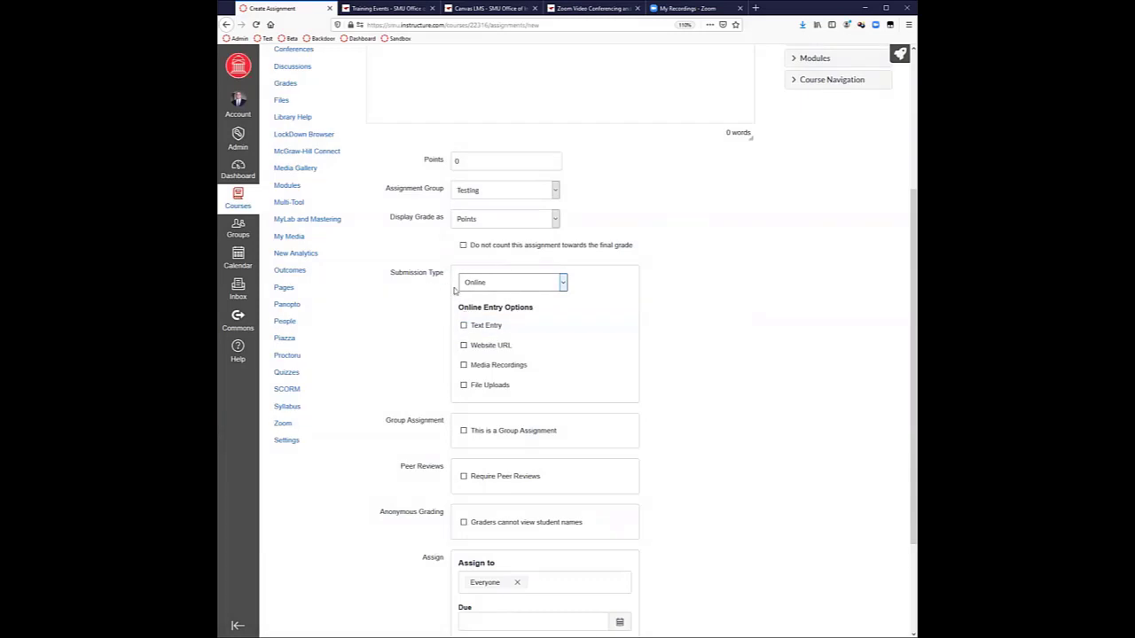
{"action": "left_click", "coordinate": [464, 386]}
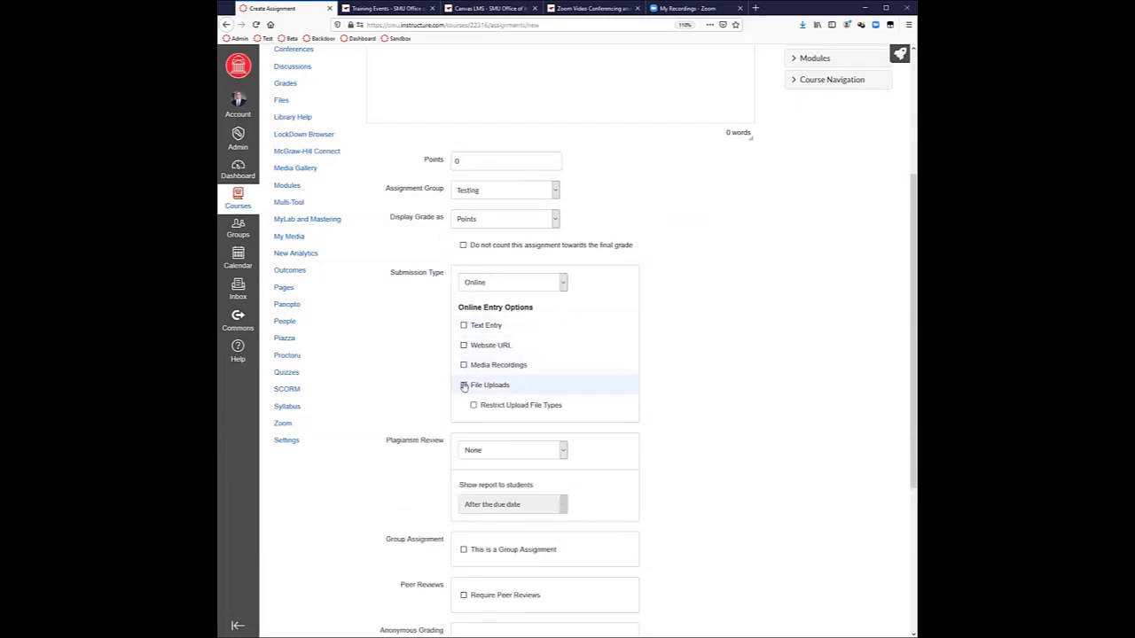
Step: Set the new assignment's Plagiarism Review to Turnitin
{"action": "scroll", "coordinate": [752, 493], "scroll_direction": "up", "scroll_amount": 3}
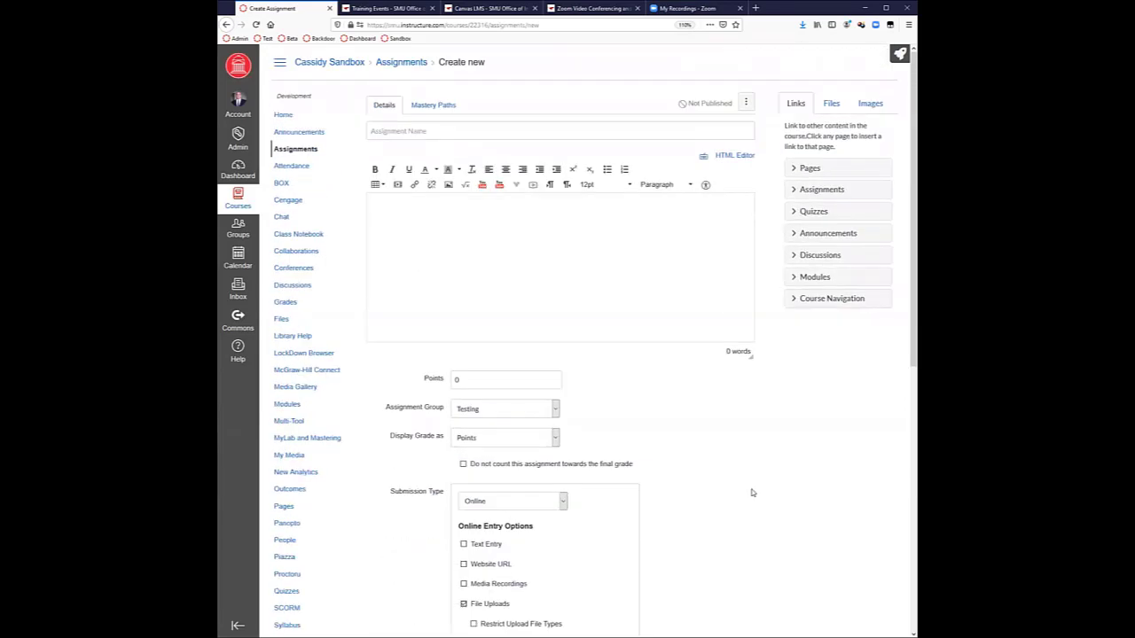
{"action": "scroll", "coordinate": [751, 493], "scroll_direction": "down", "scroll_amount": 3}
{"action": "scroll", "coordinate": [620, 417], "scroll_direction": "down", "scroll_amount": 2}
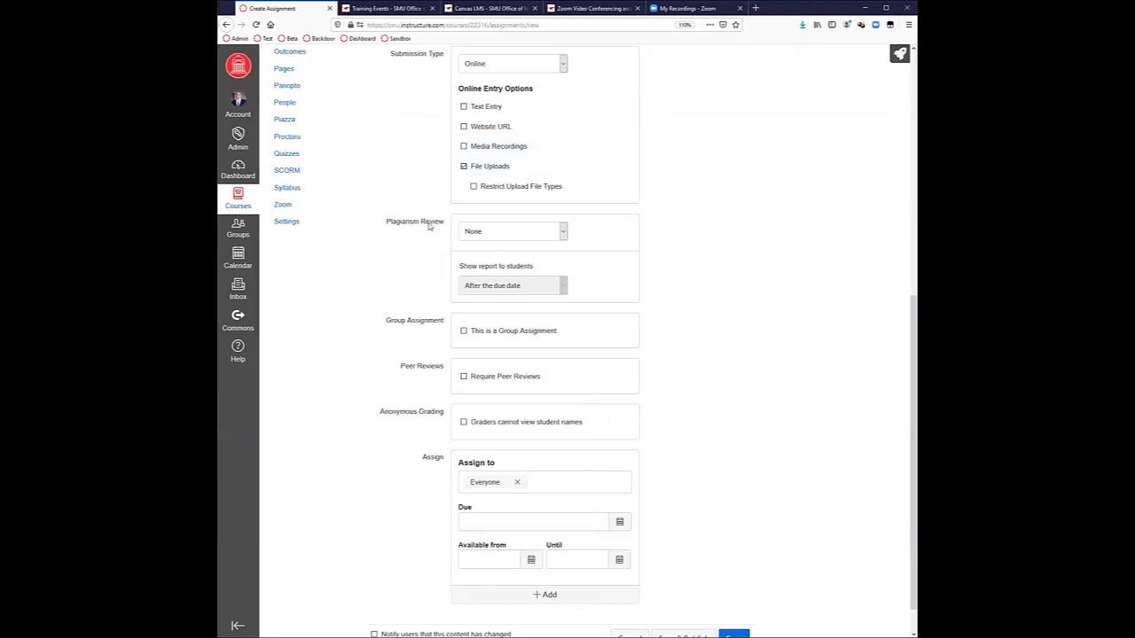
{"action": "left_click", "coordinate": [527, 236]}
{"action": "left_click", "coordinate": [514, 256]}
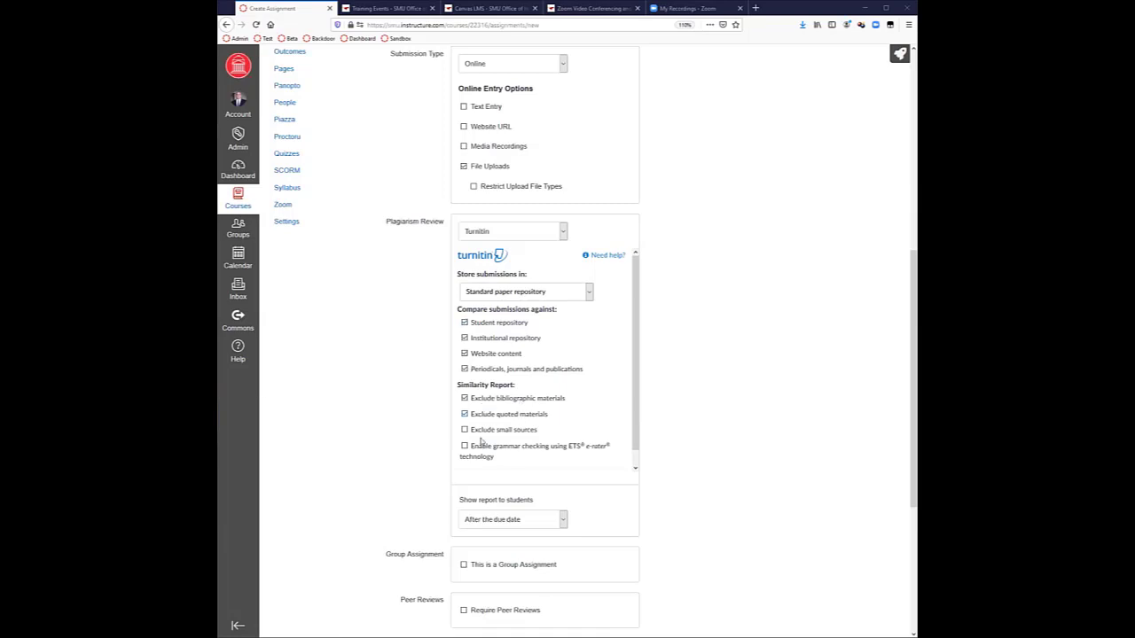
Step: Check Turnitin's submission storage options and choose Do not store the submitted papers
{"action": "left_click", "coordinate": [527, 299]}
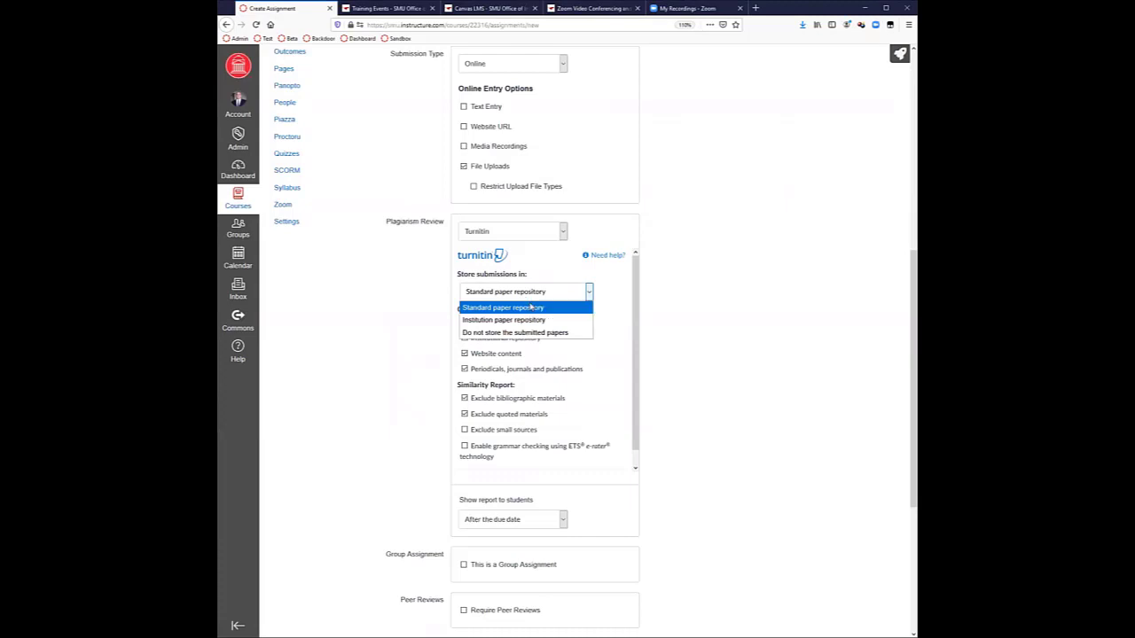
{"action": "left_click", "coordinate": [533, 308]}
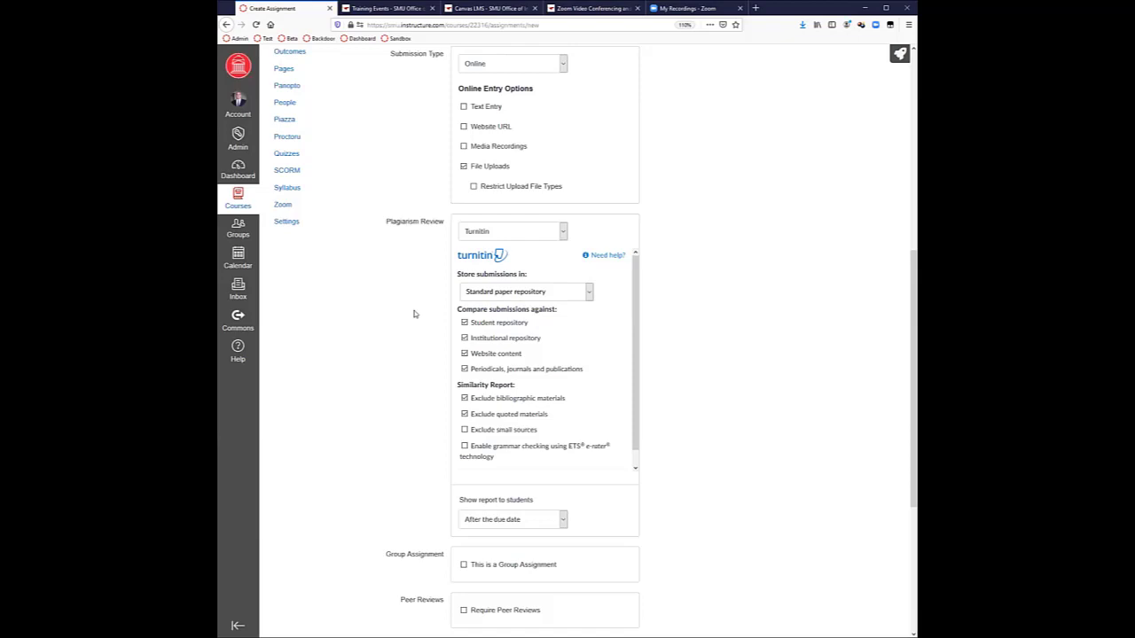
{"action": "left_click", "coordinate": [479, 295]}
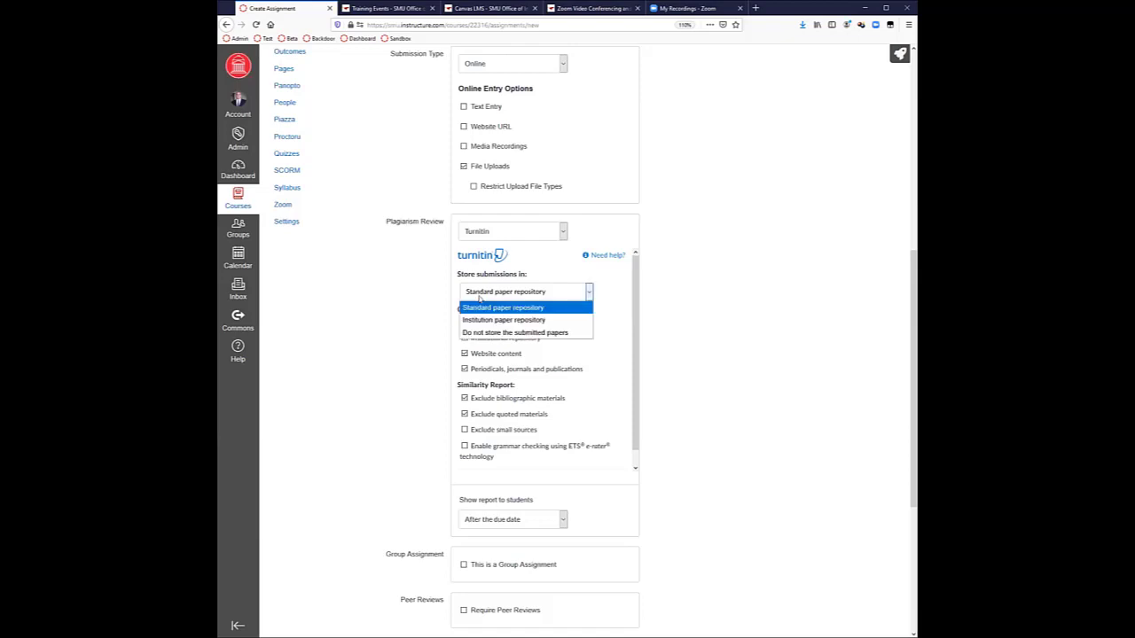
{"action": "left_click", "coordinate": [479, 335]}
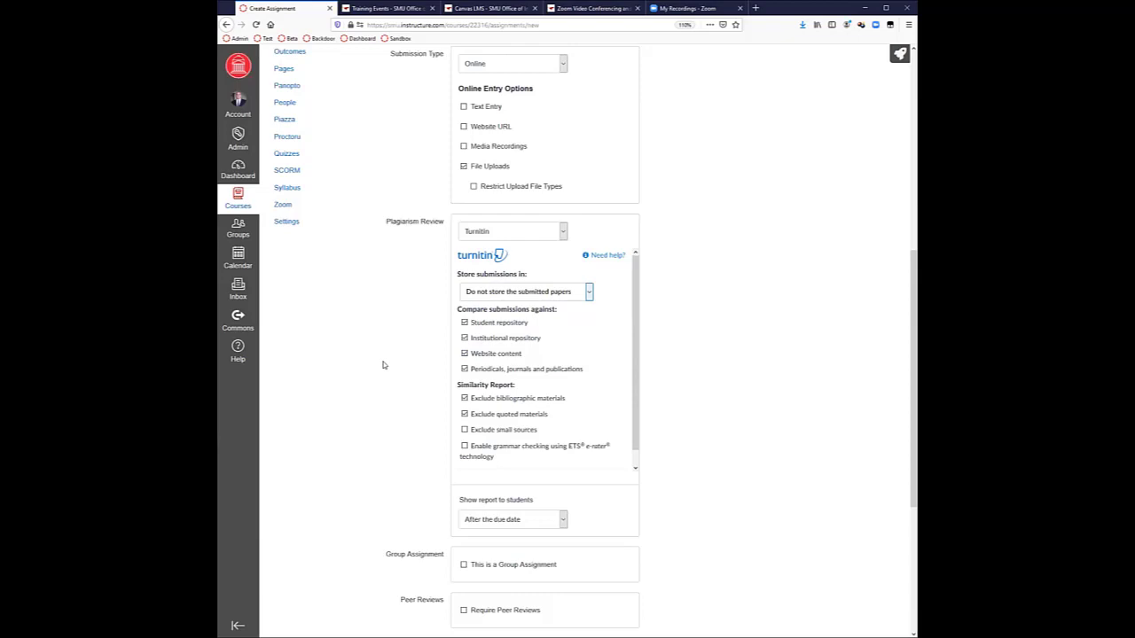
Step: Set Turnitin's submission storage back to Standard paper repository and review the assignment's settings
{"action": "left_click", "coordinate": [547, 295]}
{"action": "left_click", "coordinate": [536, 306]}
{"action": "scroll", "coordinate": [390, 402], "scroll_direction": "down", "scroll_amount": 3}
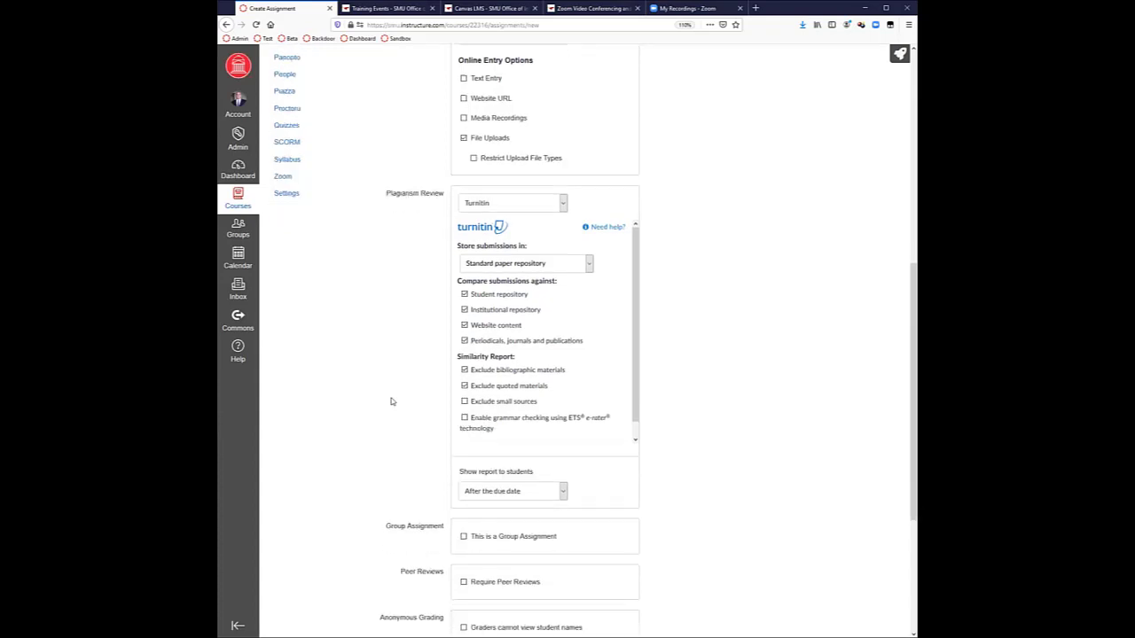
{"action": "scroll", "coordinate": [390, 401], "scroll_direction": "up", "scroll_amount": 5}
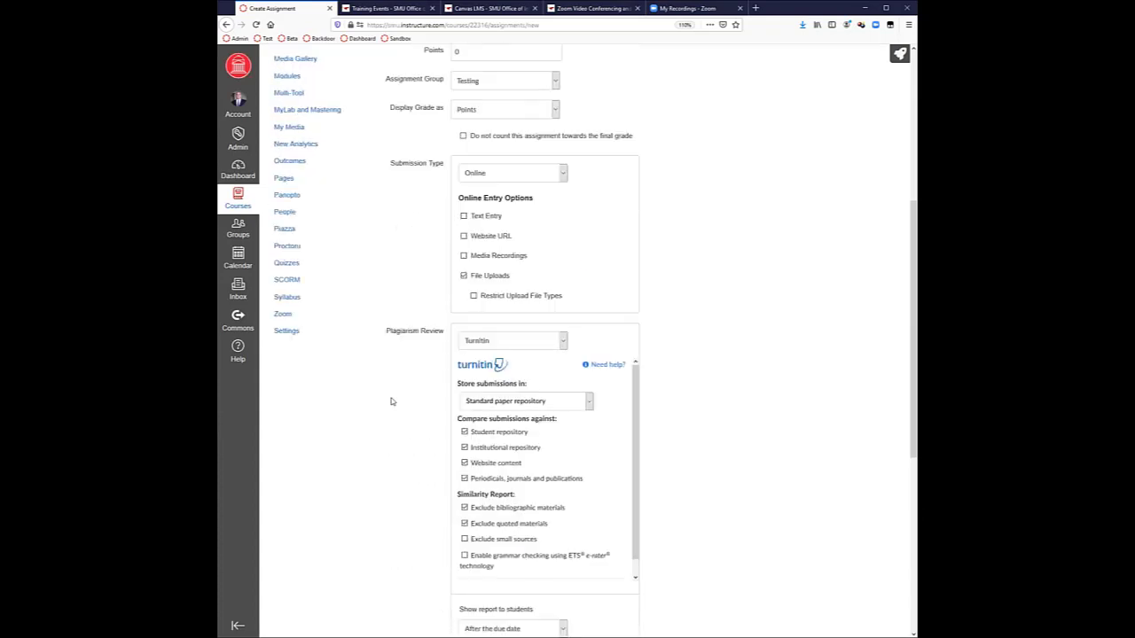
{"action": "scroll", "coordinate": [390, 401], "scroll_direction": "up", "scroll_amount": 5}
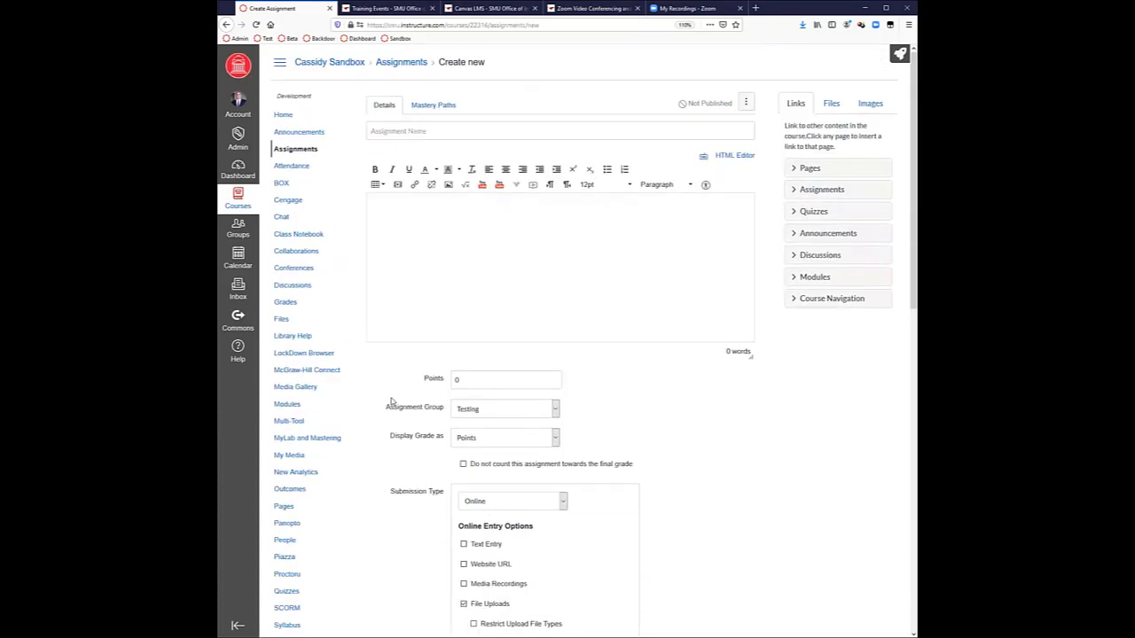
{"action": "scroll", "coordinate": [394, 406], "scroll_direction": "down", "scroll_amount": 3}
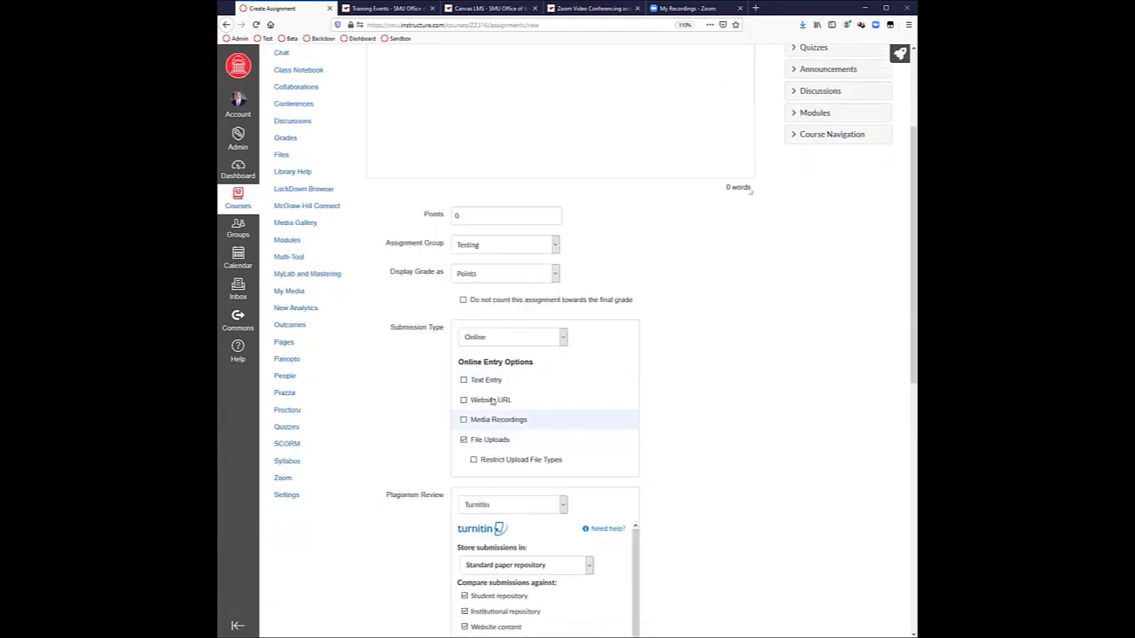
Step: Show the new assignment's External Tool submission options and return the submission type to Online
{"action": "left_click", "coordinate": [499, 337]}
{"action": "left_click", "coordinate": [498, 387]}
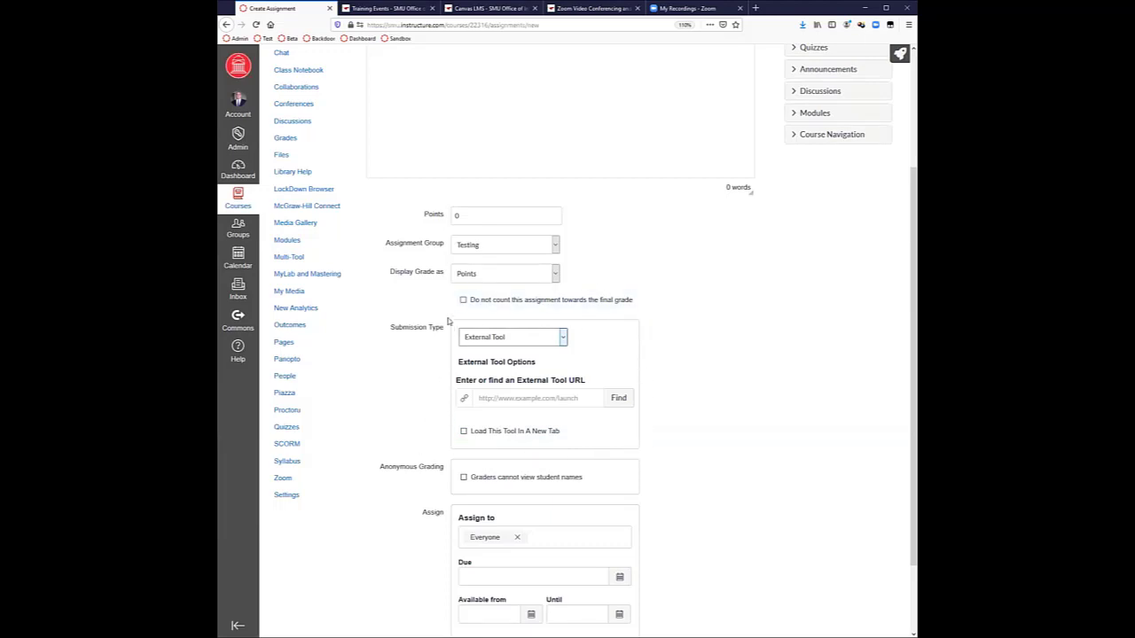
{"action": "left_click", "coordinate": [528, 342]}
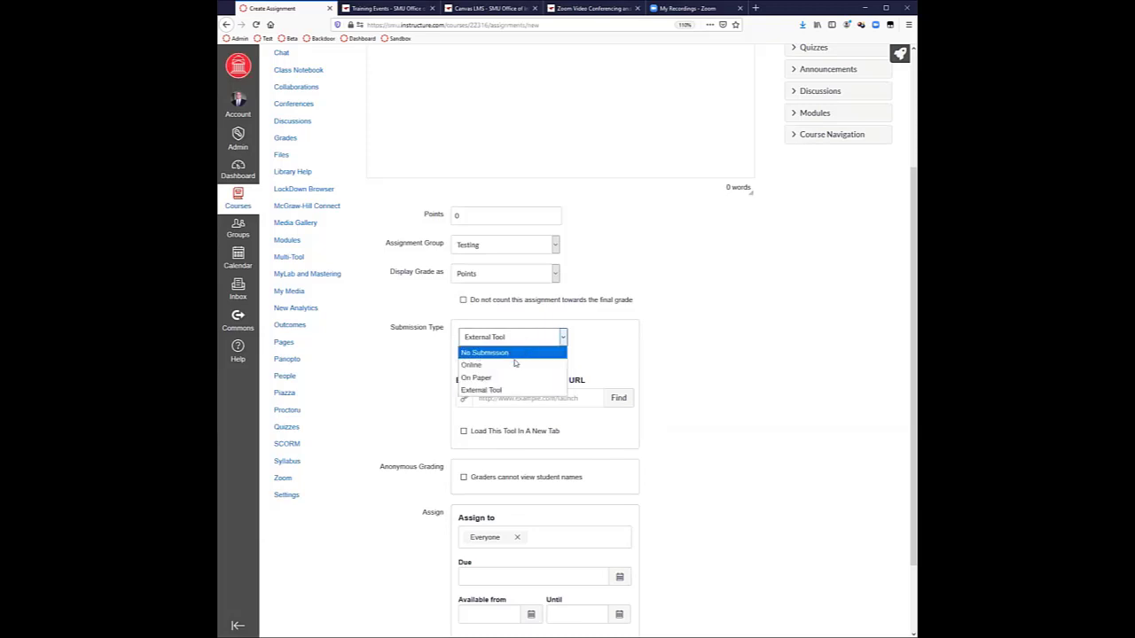
{"action": "left_click", "coordinate": [508, 369]}
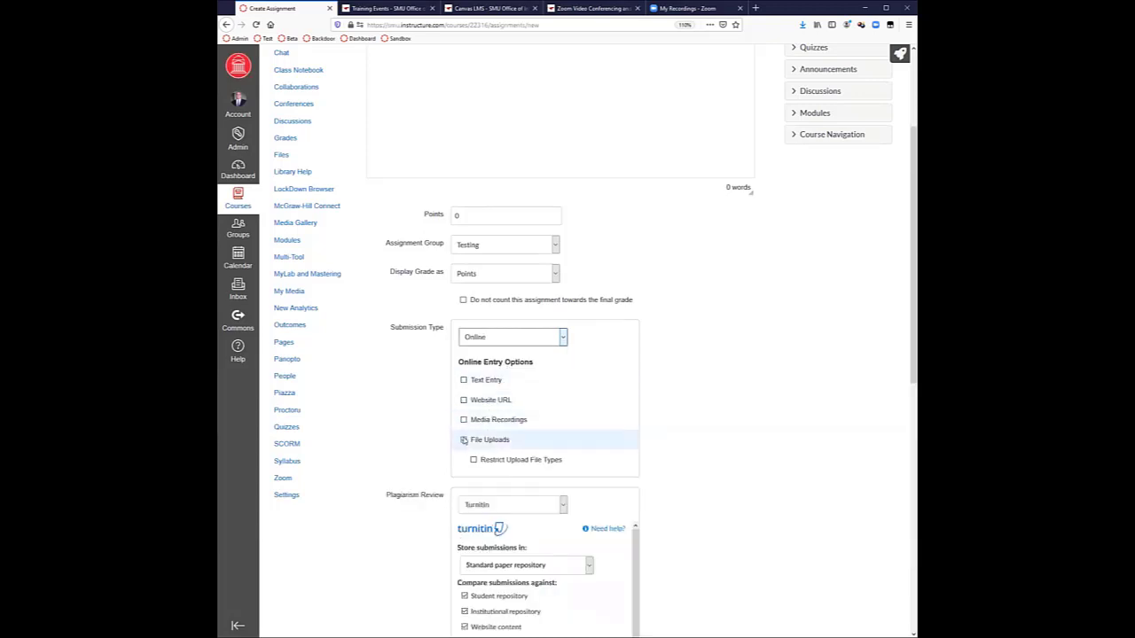
Step: Review the assignment's Turnitin and remaining settings, and discard the new assignment without saving it
{"action": "scroll", "coordinate": [448, 464], "scroll_direction": "down", "scroll_amount": 3}
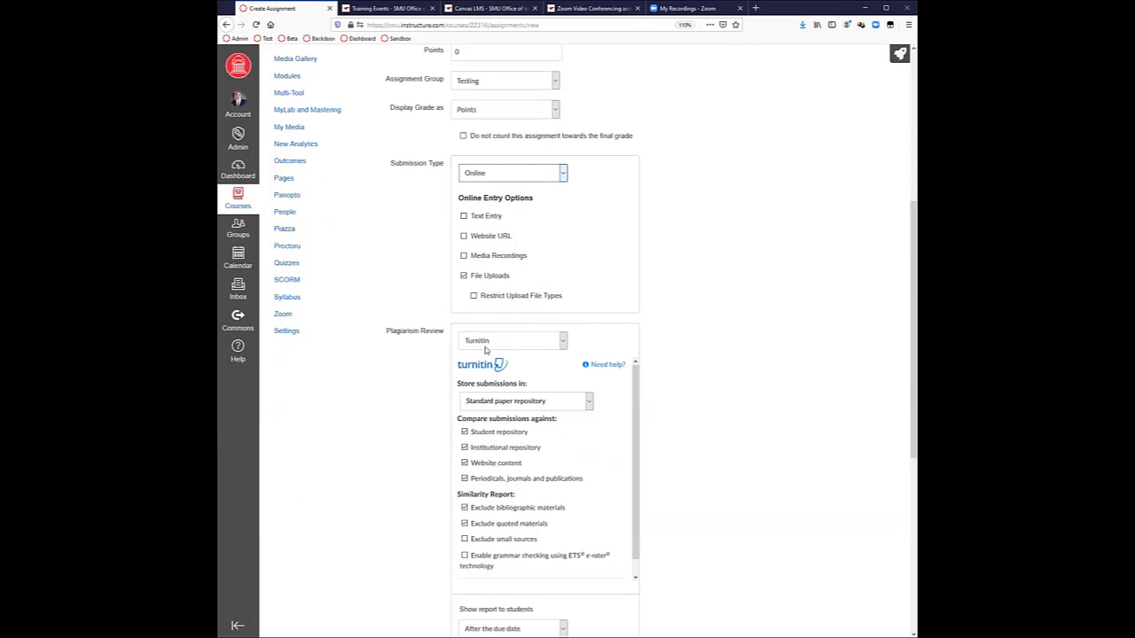
{"action": "left_click", "coordinate": [371, 273]}
{"action": "scroll", "coordinate": [370, 273], "scroll_direction": "down", "scroll_amount": 3}
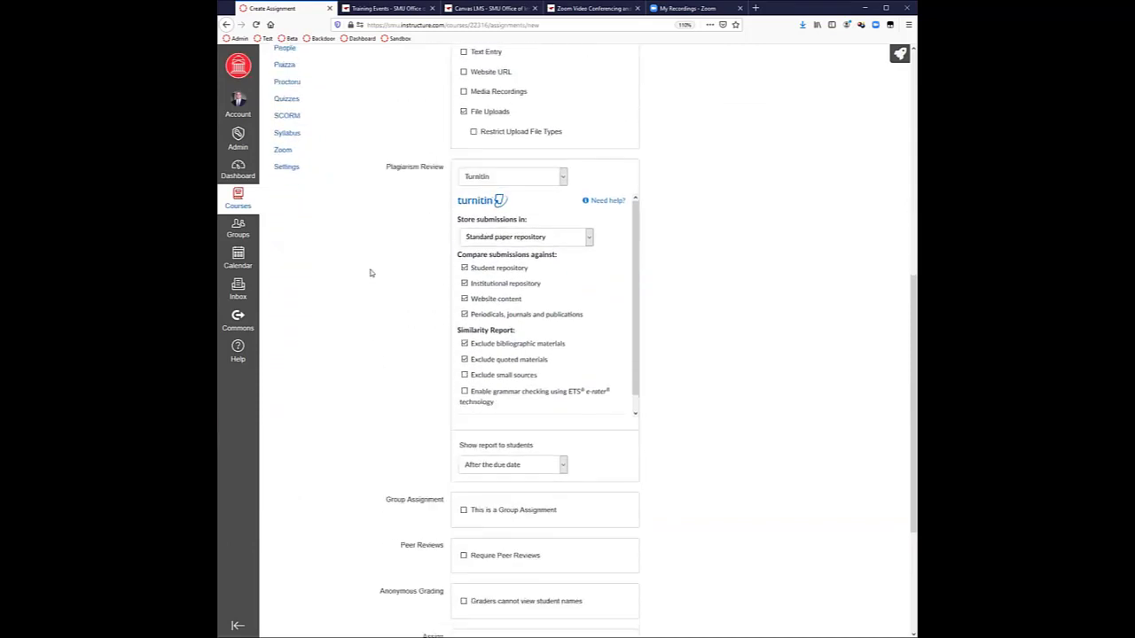
{"action": "scroll", "coordinate": [561, 504], "scroll_direction": "down", "scroll_amount": 4}
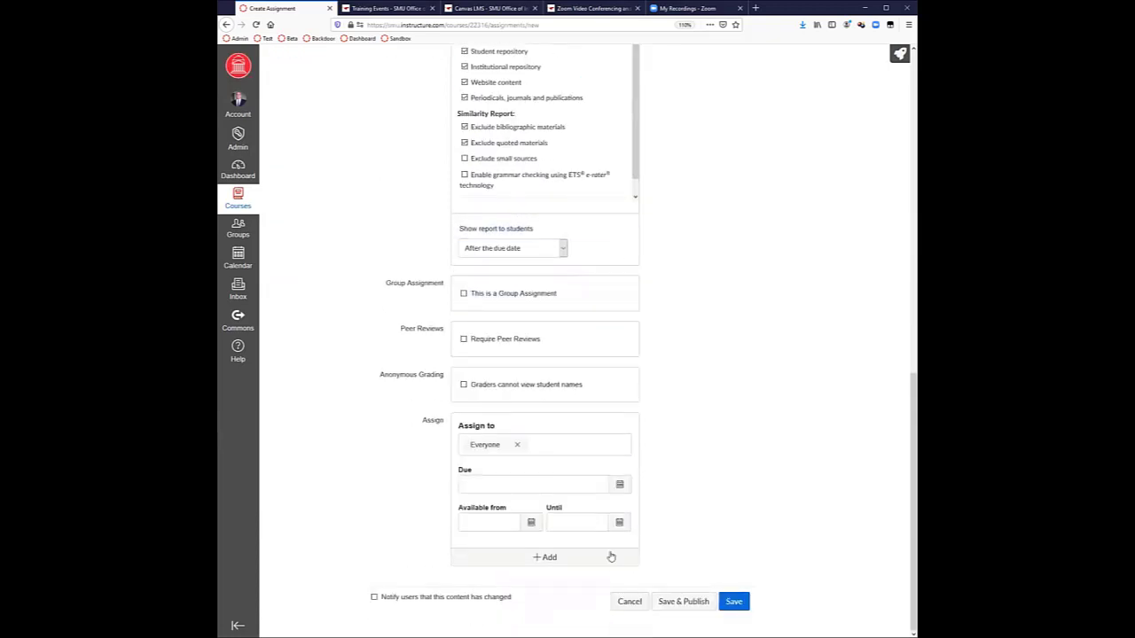
{"action": "left_click", "coordinate": [628, 602]}
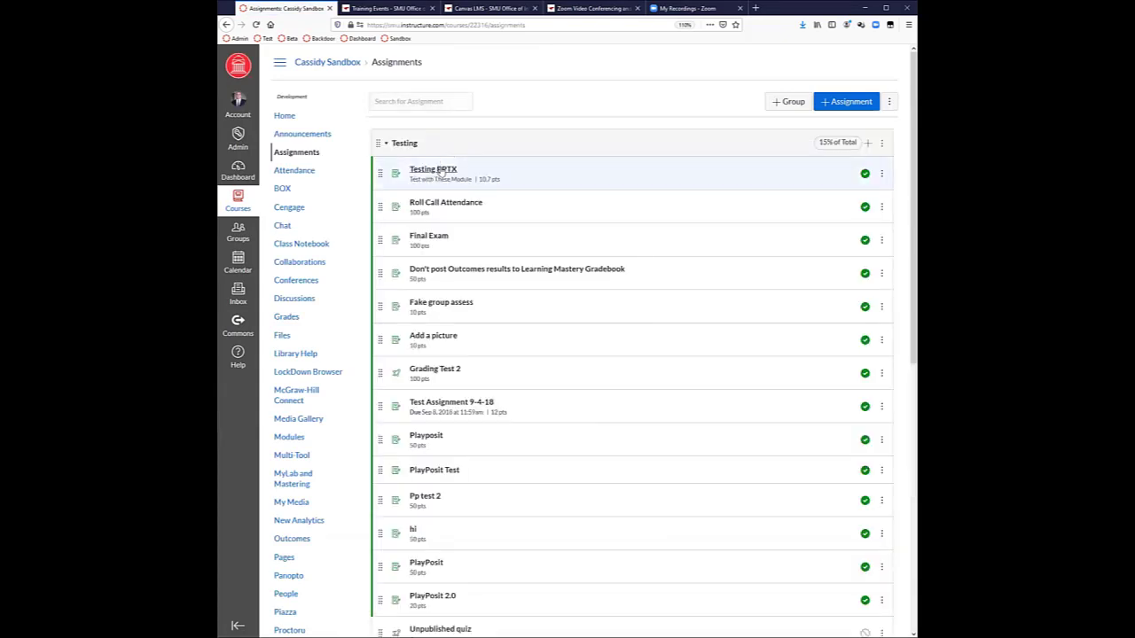
Step: View student submissions for the Testing PPTX assignment in SpeedGrader and close SpeedGrader
{"action": "left_click", "coordinate": [438, 171]}
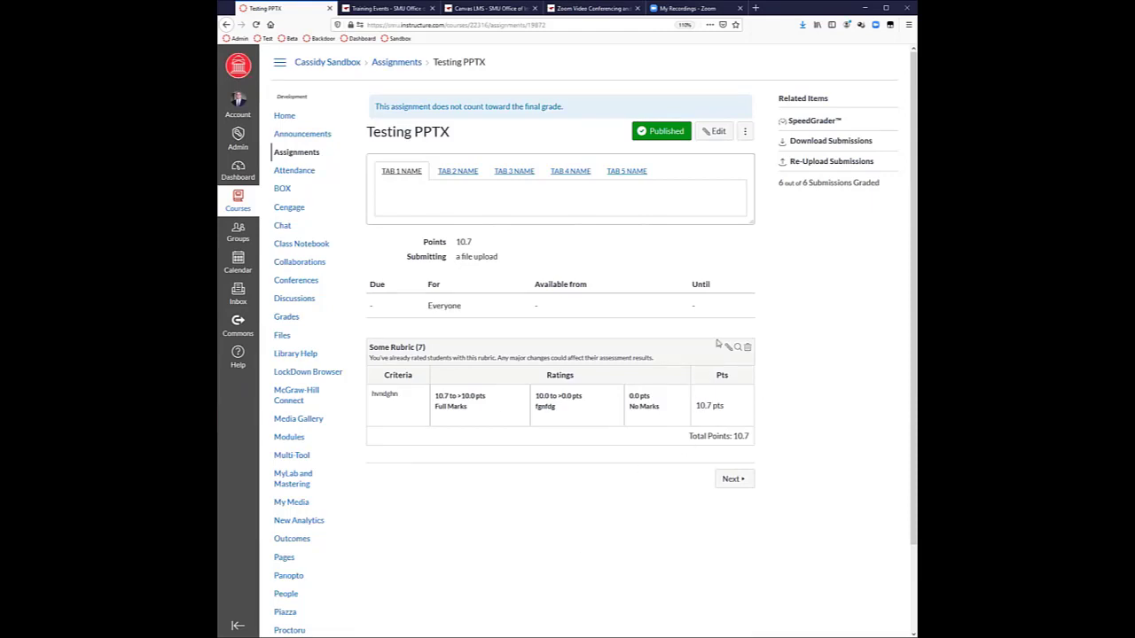
{"action": "left_click", "coordinate": [805, 120]}
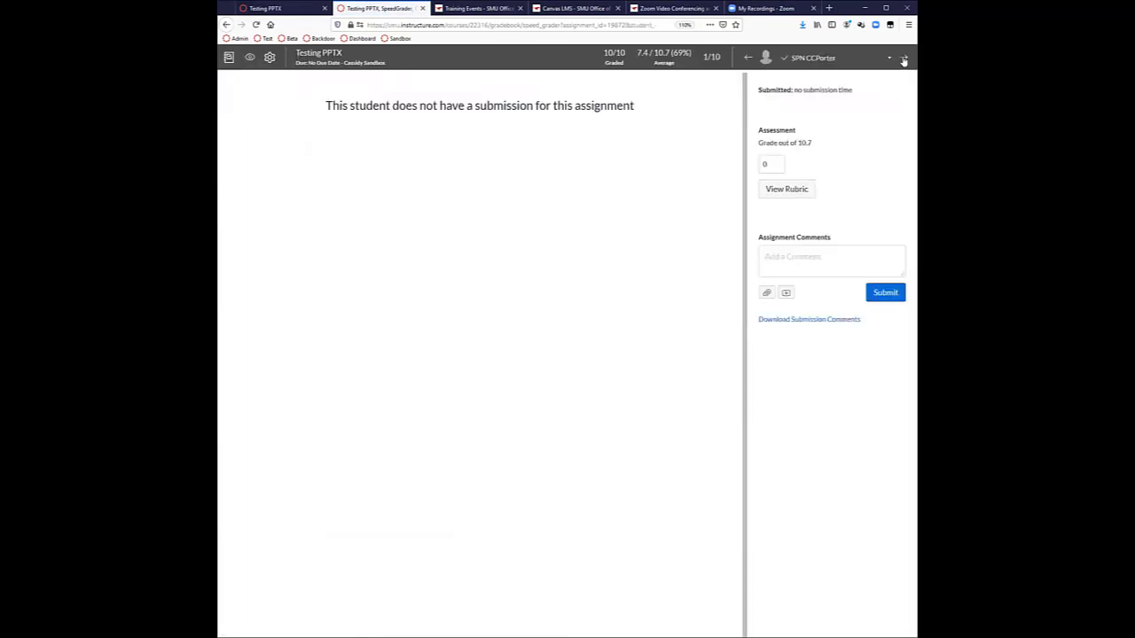
{"action": "left_click", "coordinate": [904, 59]}
{"action": "left_click", "coordinate": [904, 59]}
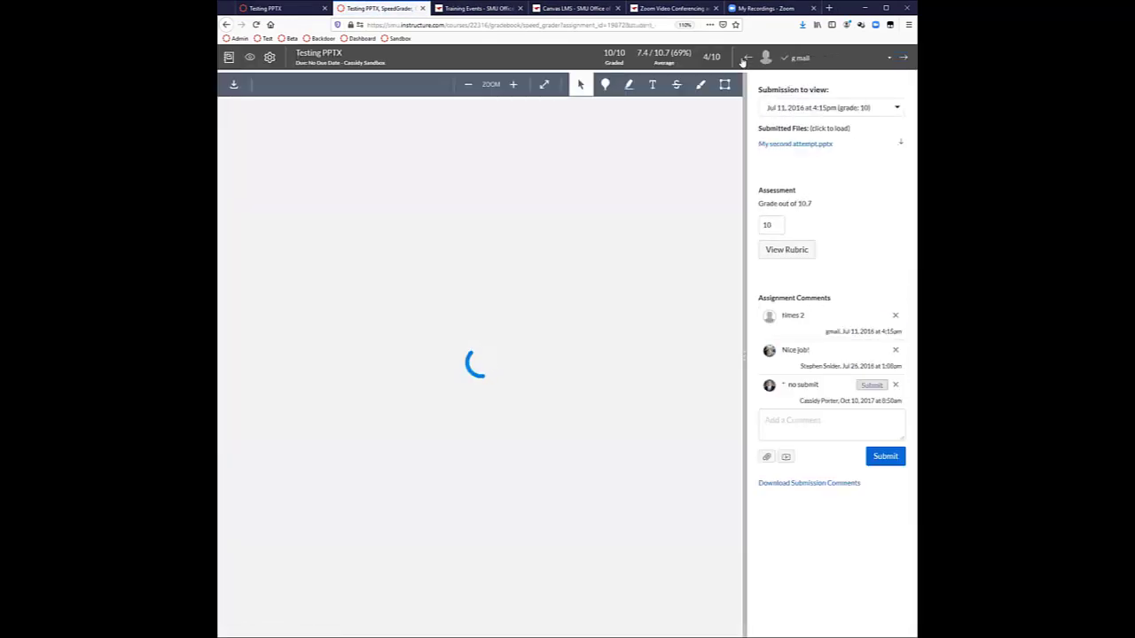
{"action": "left_click", "coordinate": [744, 58]}
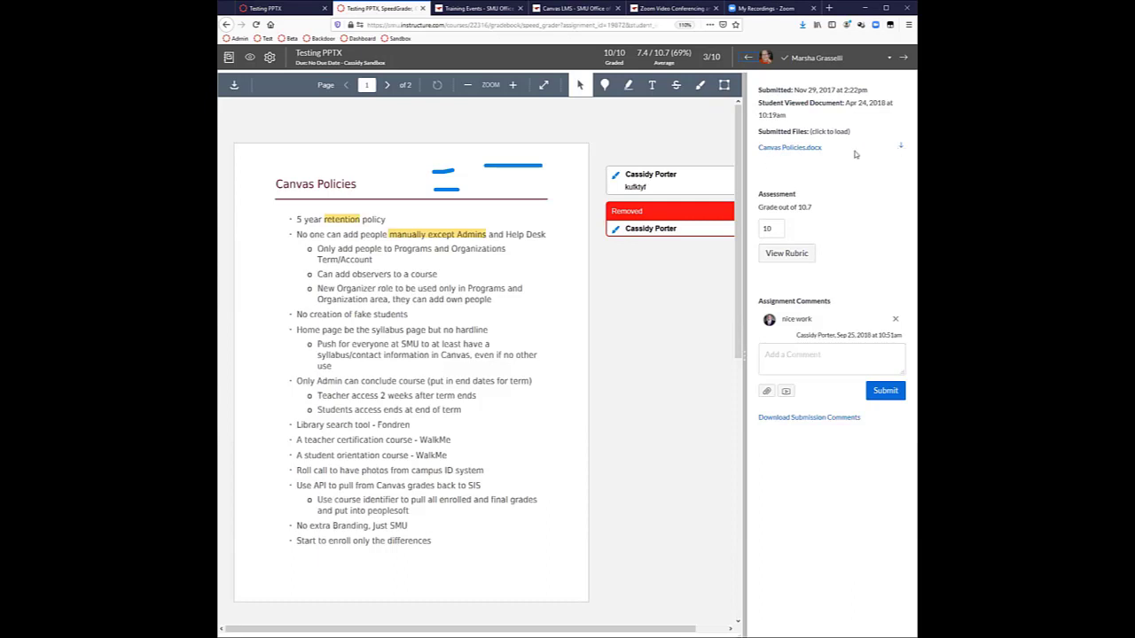
{"action": "left_click", "coordinate": [422, 8]}
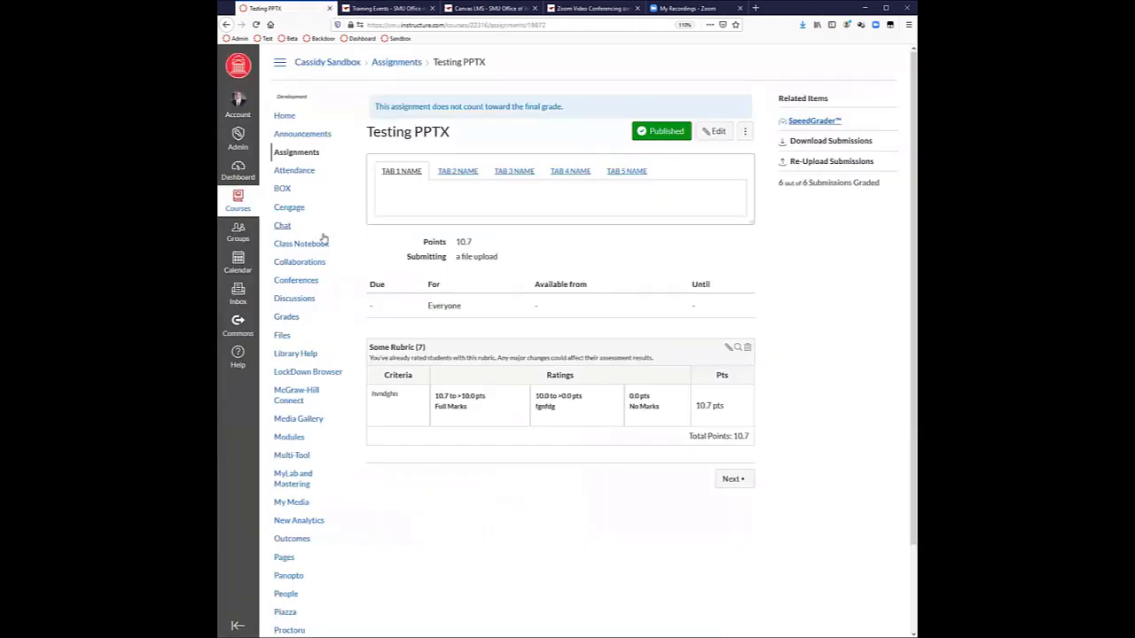
Step: Open the course gradebook and find the TII w/rubric assignment column
{"action": "left_click", "coordinate": [286, 319]}
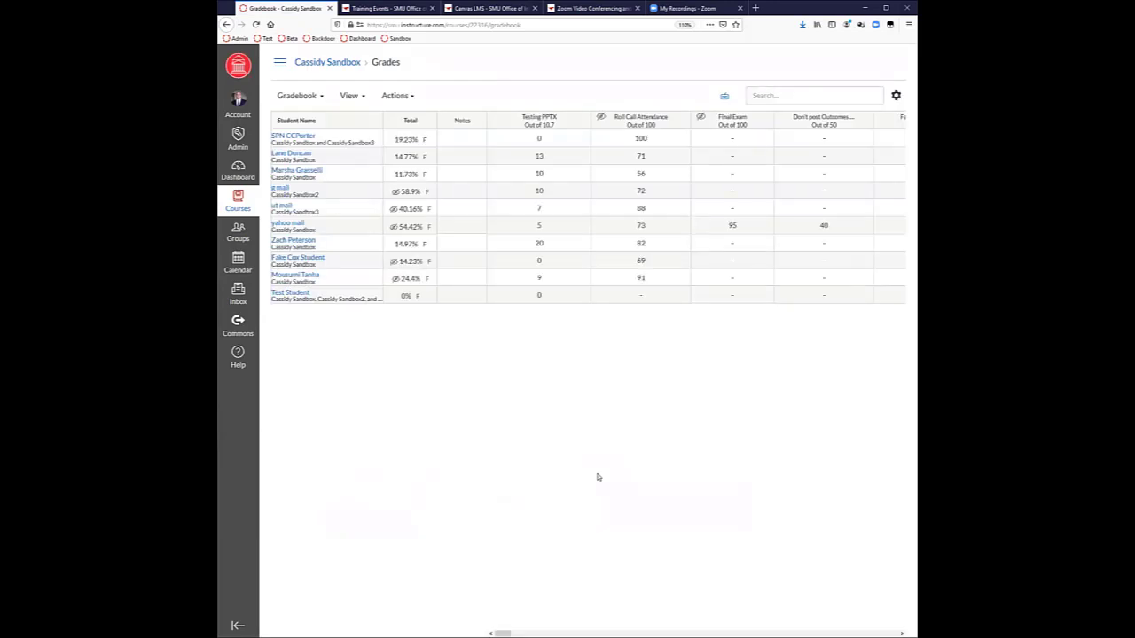
{"action": "scroll", "coordinate": [597, 477], "scroll_direction": "right", "scroll_amount": 8}
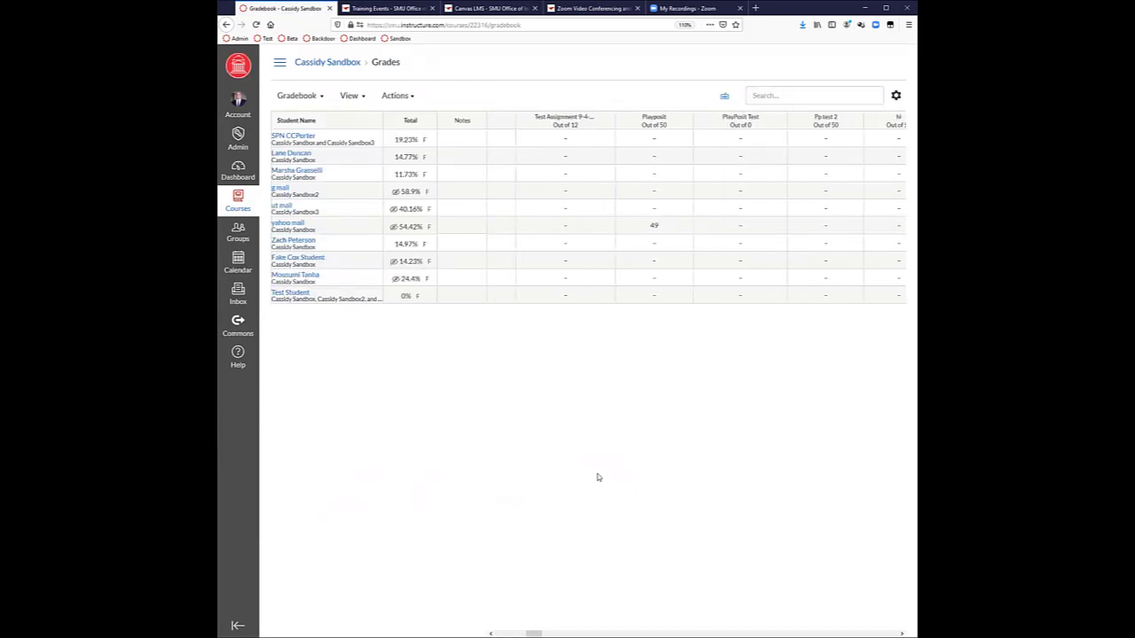
{"action": "scroll", "coordinate": [597, 477], "scroll_direction": "right", "scroll_amount": 8}
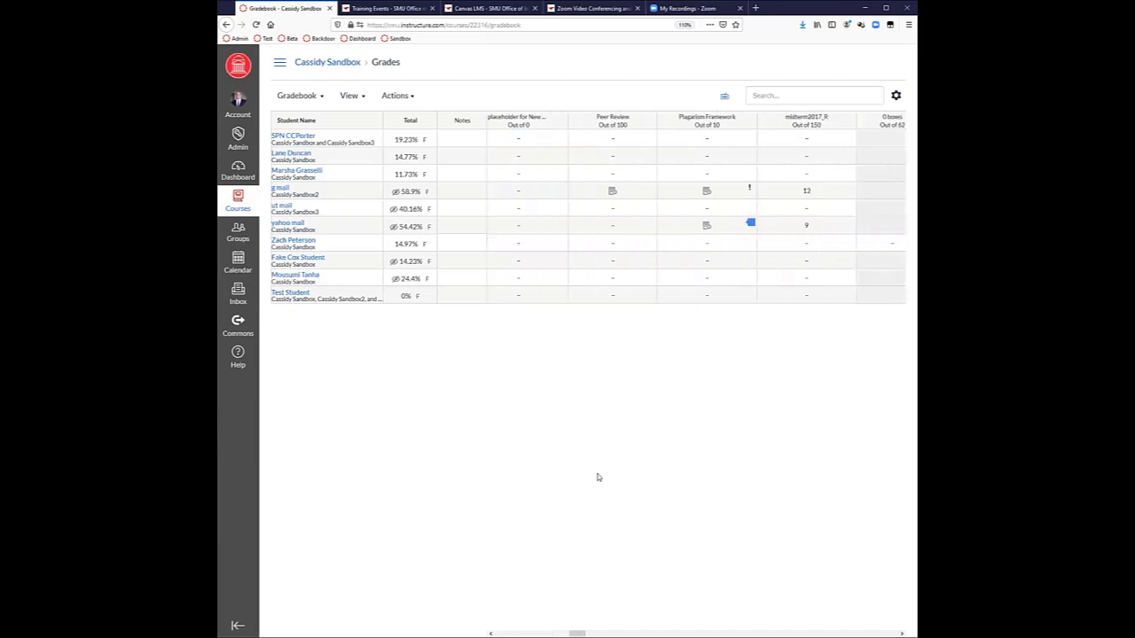
{"action": "scroll", "coordinate": [598, 477], "scroll_direction": "right", "scroll_amount": 8}
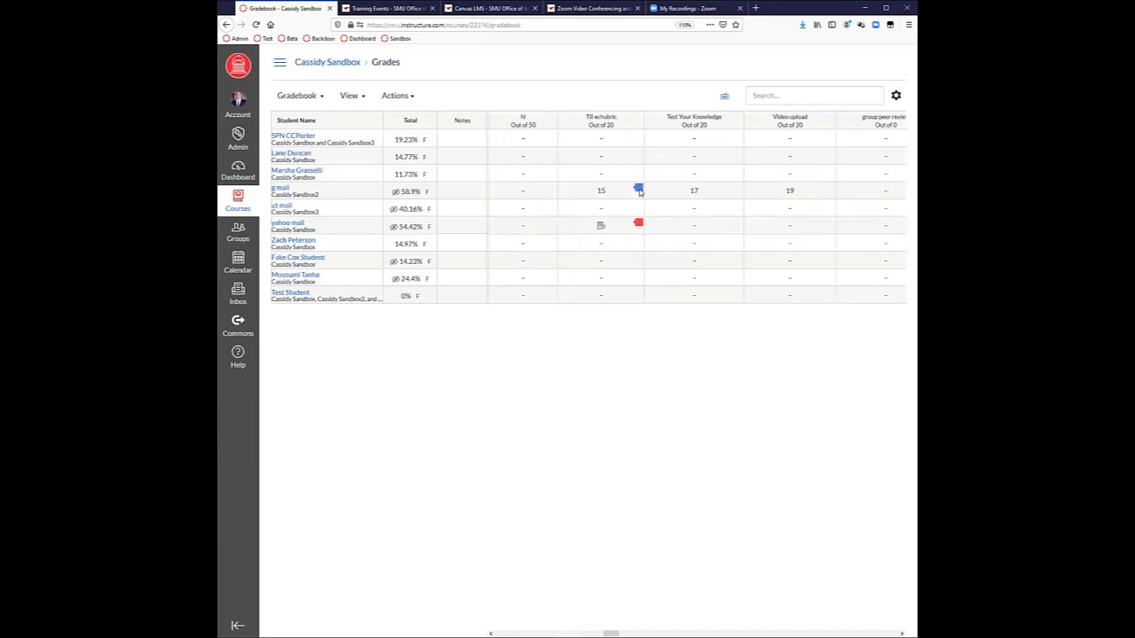
Step: View the grade details of the red-flagged TII w/rubric submission and close them
{"action": "left_click", "coordinate": [623, 228]}
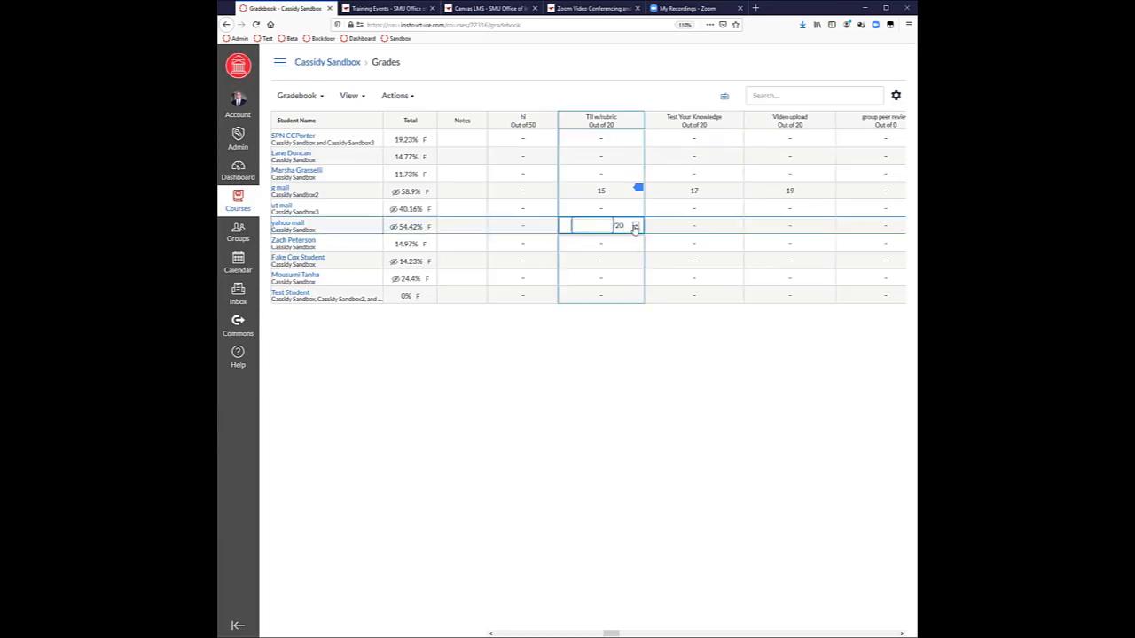
{"action": "left_click", "coordinate": [636, 226]}
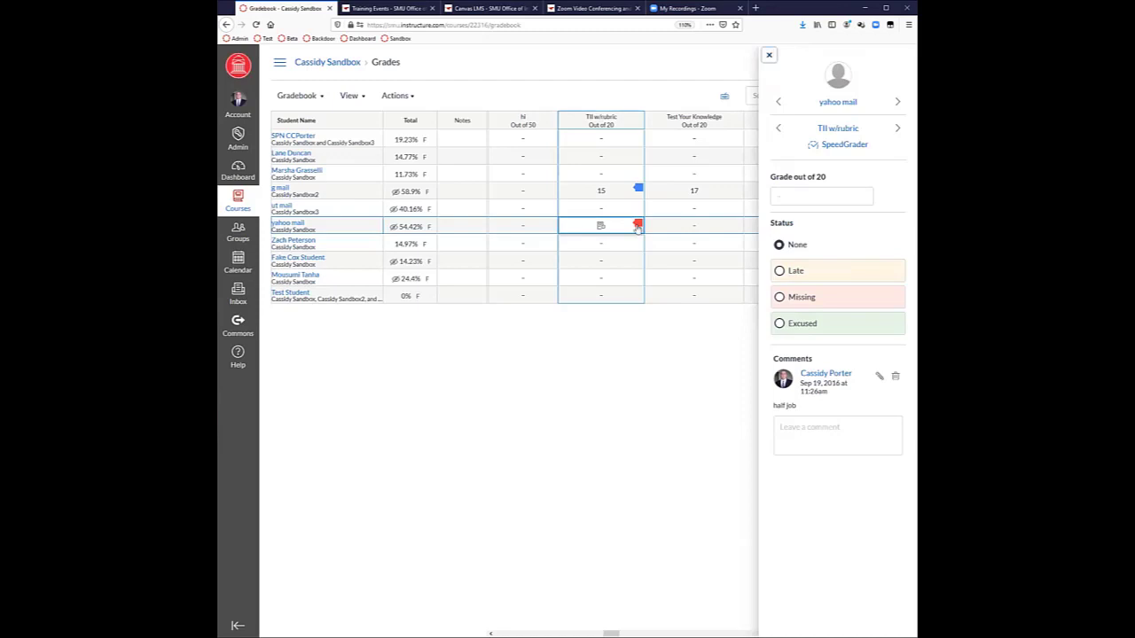
{"action": "left_click", "coordinate": [769, 55]}
{"action": "left_click", "coordinate": [615, 409]}
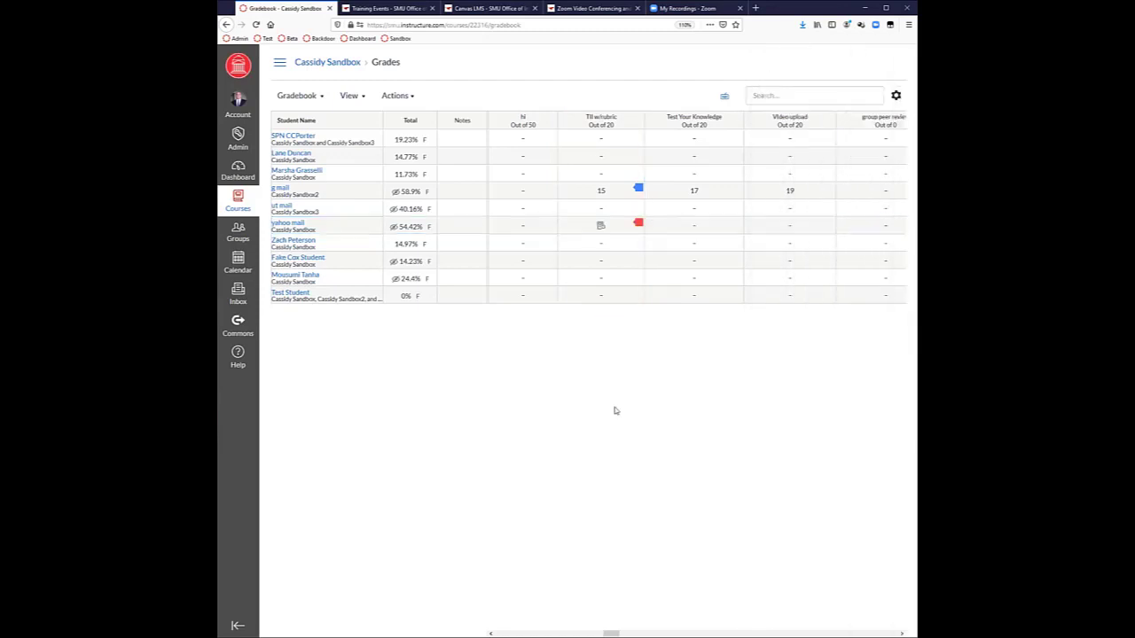
Step: Start another new assignment in the course with Online submission and File Uploads allowed
{"action": "left_click", "coordinate": [280, 66]}
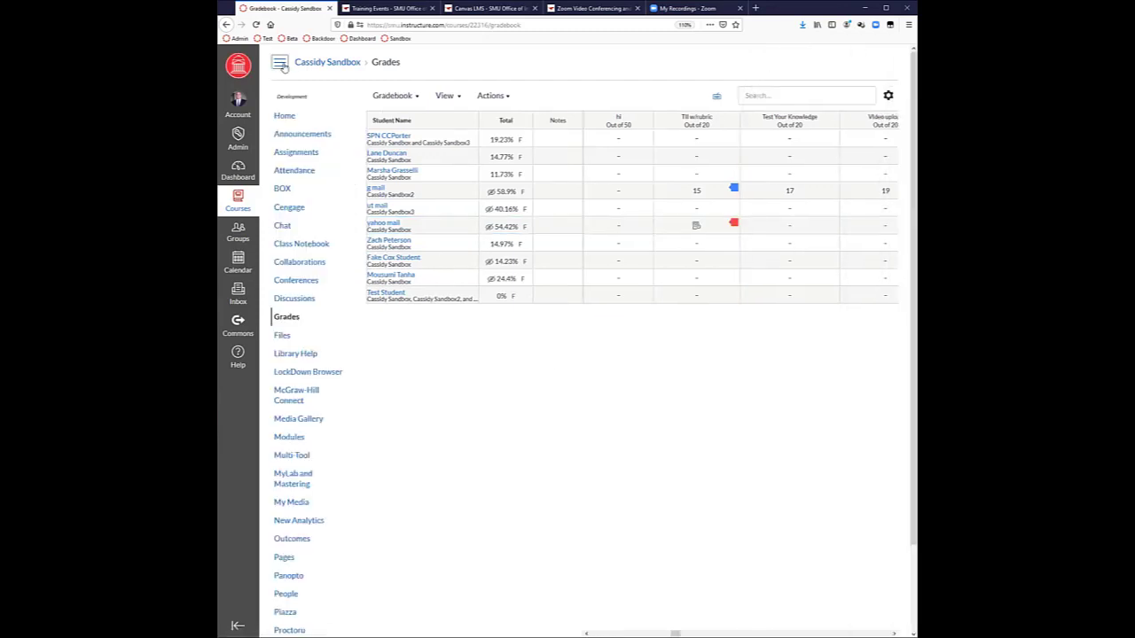
{"action": "left_click", "coordinate": [286, 155]}
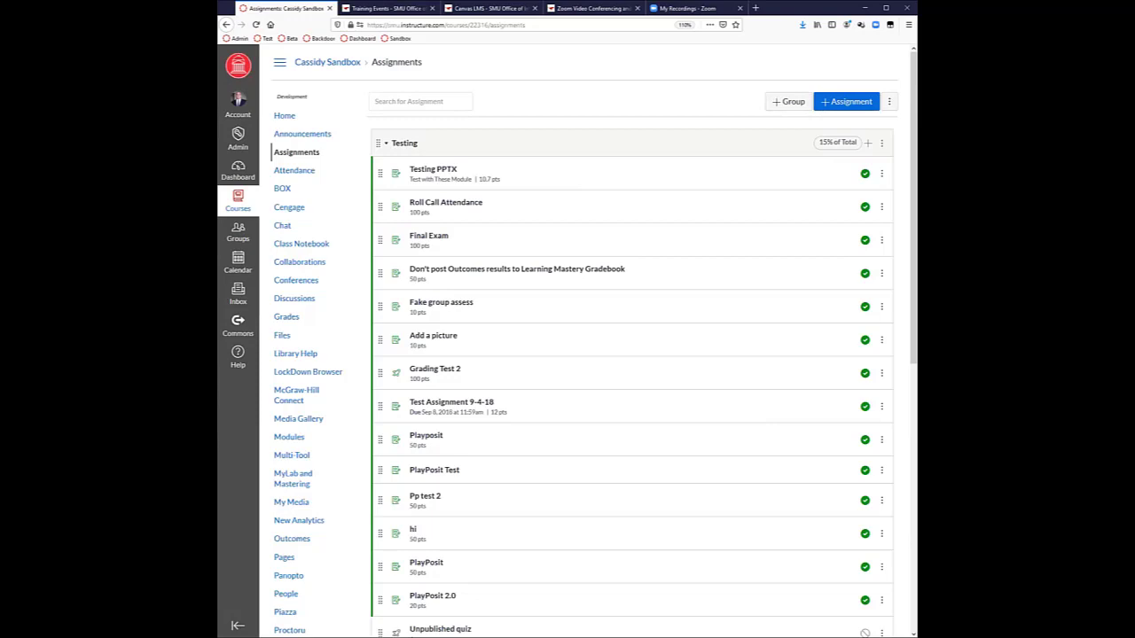
{"action": "left_click", "coordinate": [847, 101]}
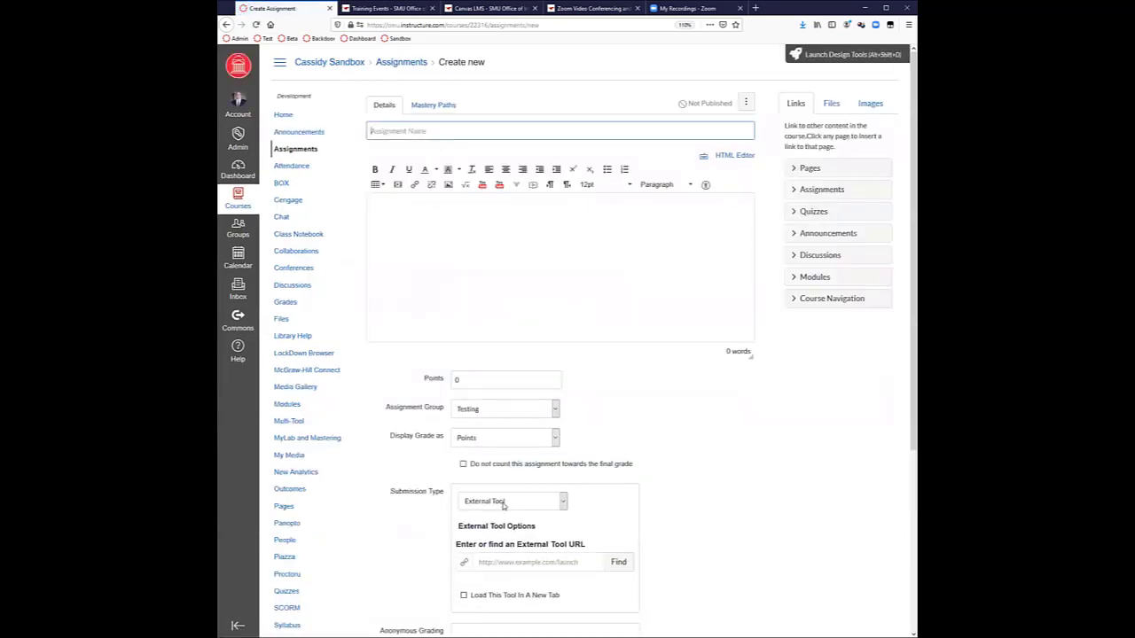
{"action": "left_click", "coordinate": [505, 501]}
{"action": "left_click", "coordinate": [493, 526]}
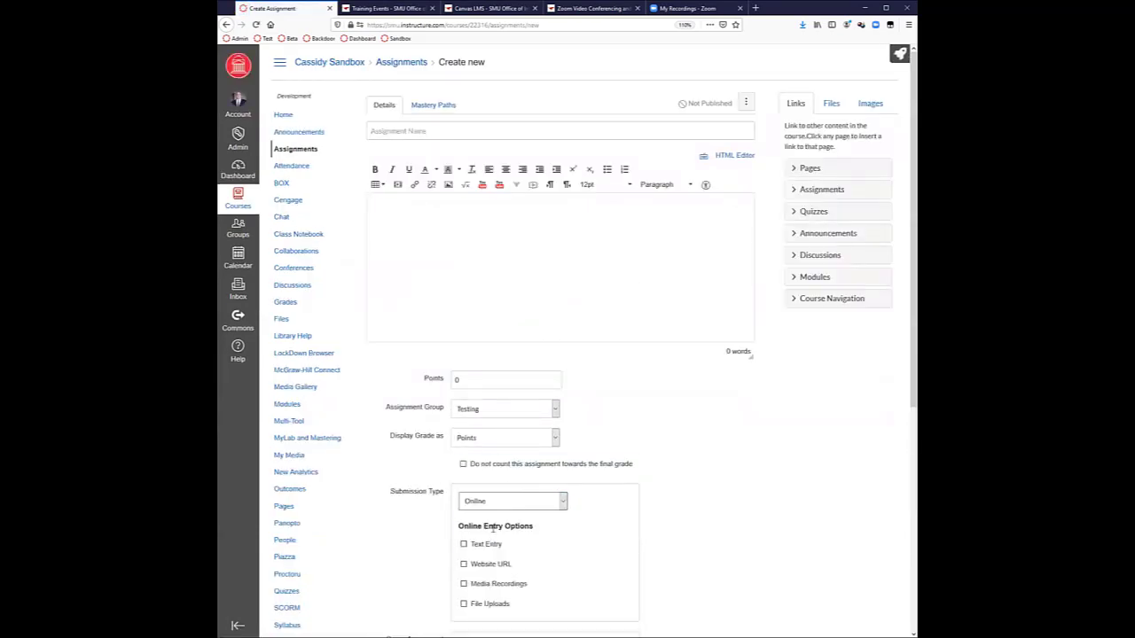
{"action": "left_click", "coordinate": [463, 604]}
Step: Choose Turnitin as the new assignment's Plagiarism Review
{"action": "scroll", "coordinate": [463, 606], "scroll_direction": "down", "scroll_amount": 5}
{"action": "left_click", "coordinate": [498, 450]}
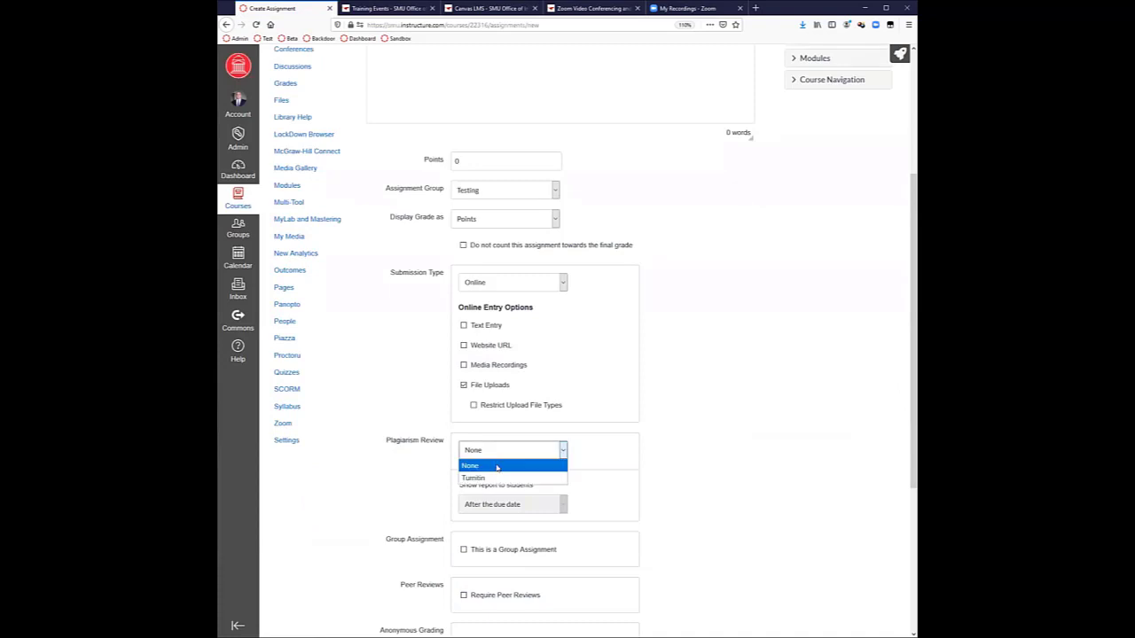
{"action": "left_click", "coordinate": [495, 480]}
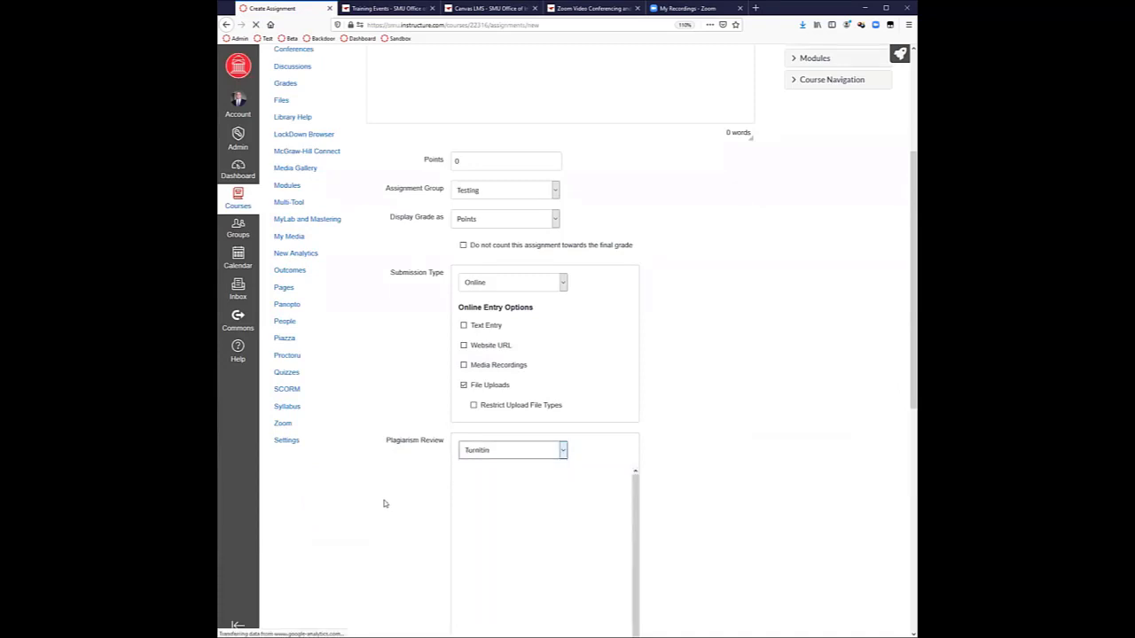
Step: Require automatically assigned peer reviews, look over the Peer Reviews options, and cancel the new assignment
{"action": "scroll", "coordinate": [384, 504], "scroll_direction": "down", "scroll_amount": 5}
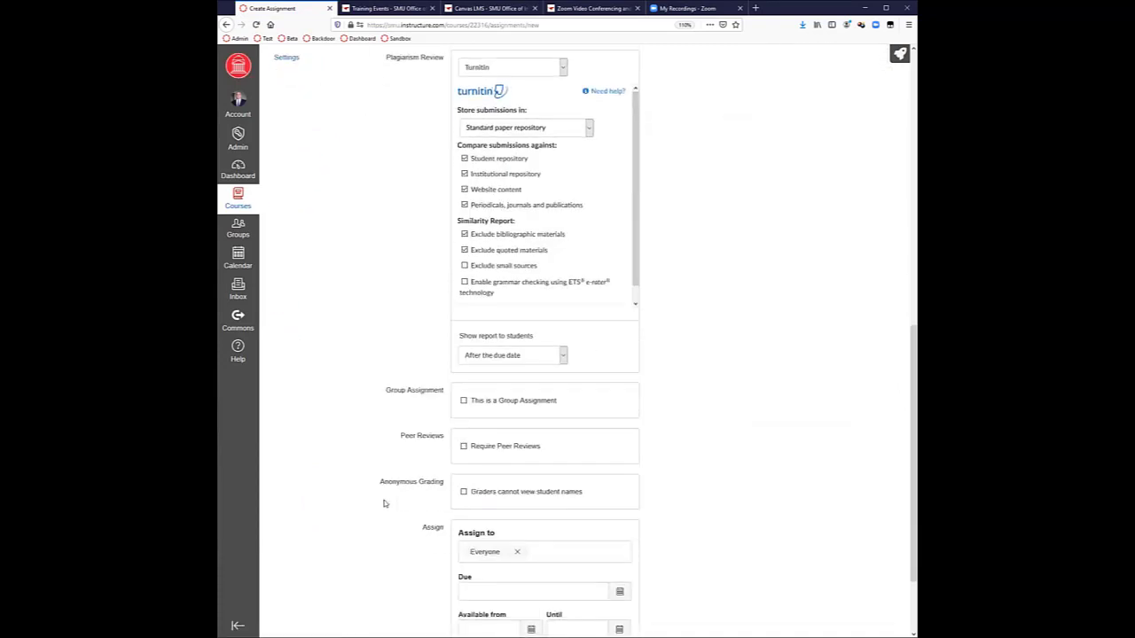
{"action": "left_click", "coordinate": [464, 391]}
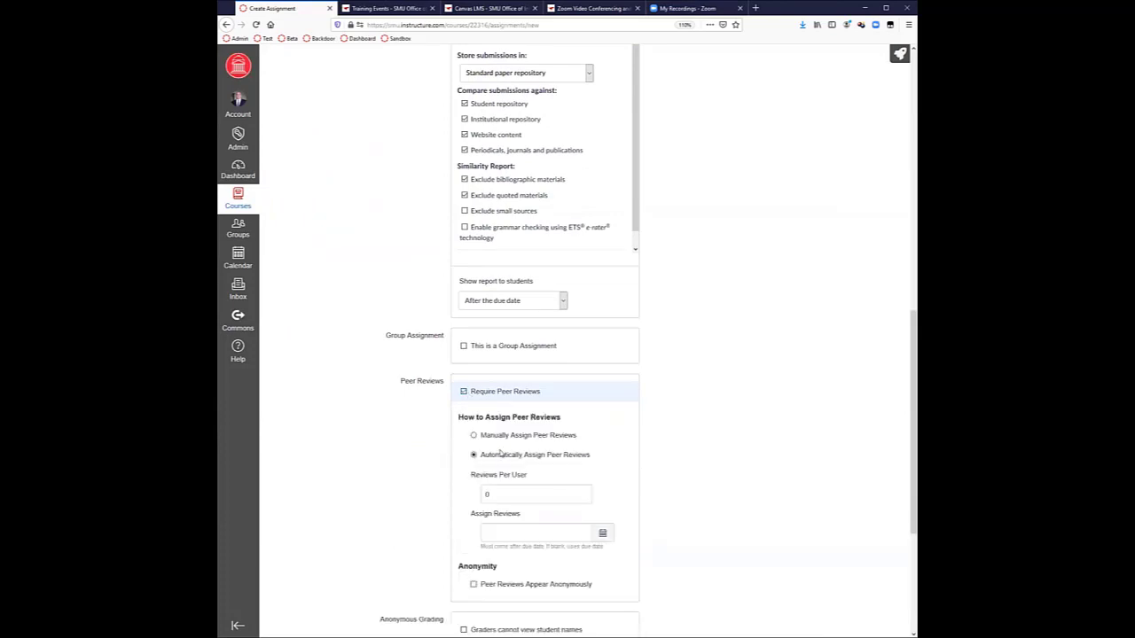
{"action": "left_click", "coordinate": [502, 454]}
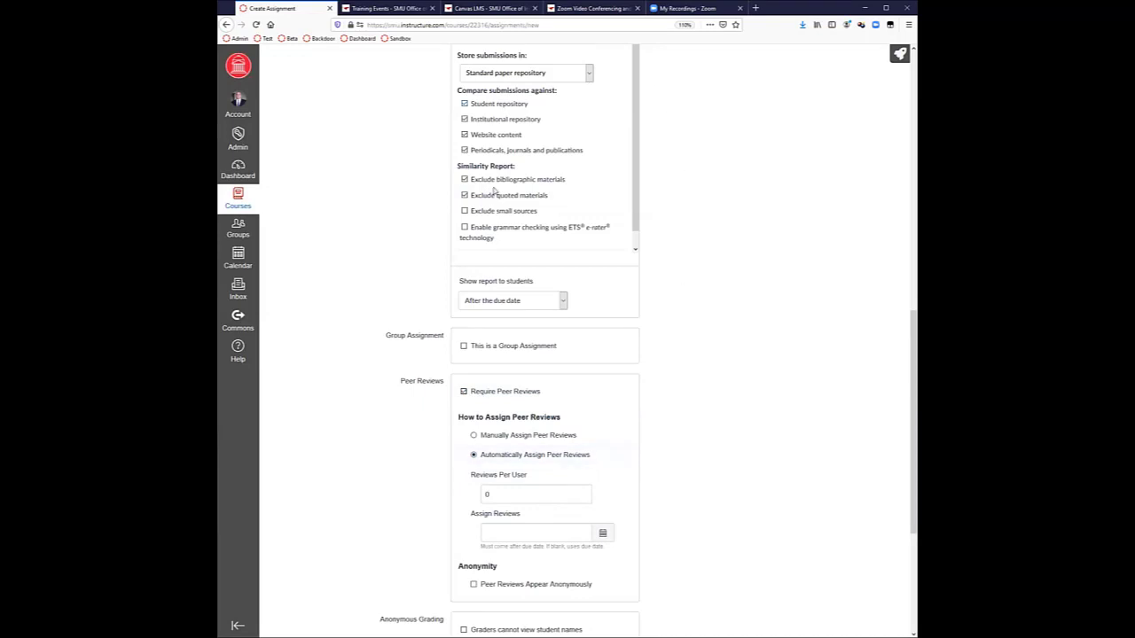
{"action": "left_click", "coordinate": [537, 498]}
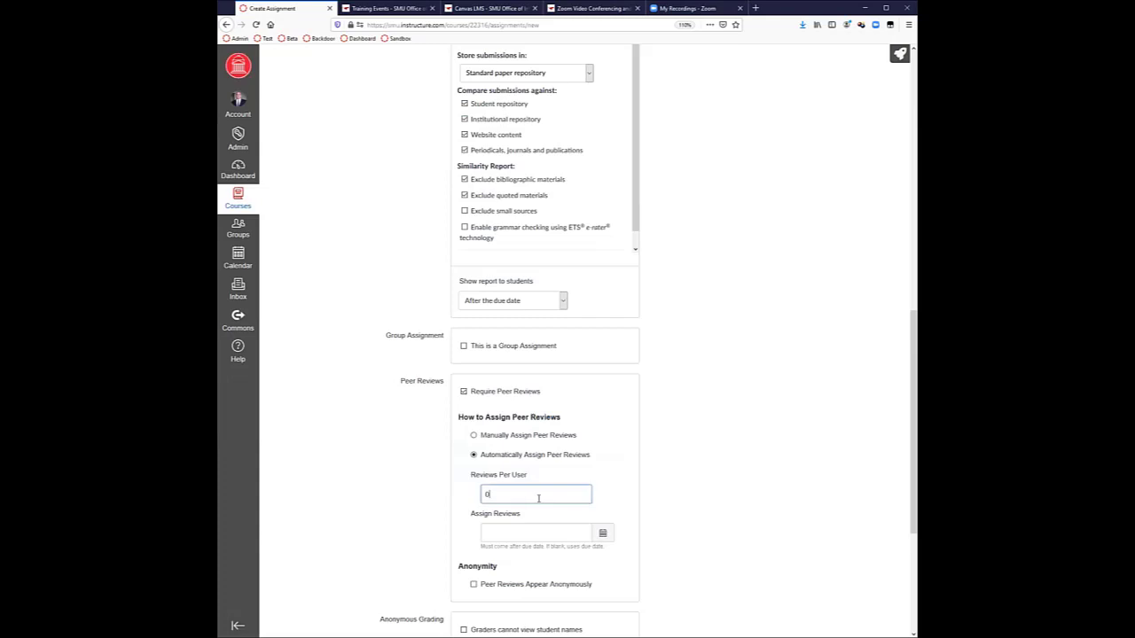
{"action": "scroll", "coordinate": [544, 497], "scroll_direction": "down", "scroll_amount": 2}
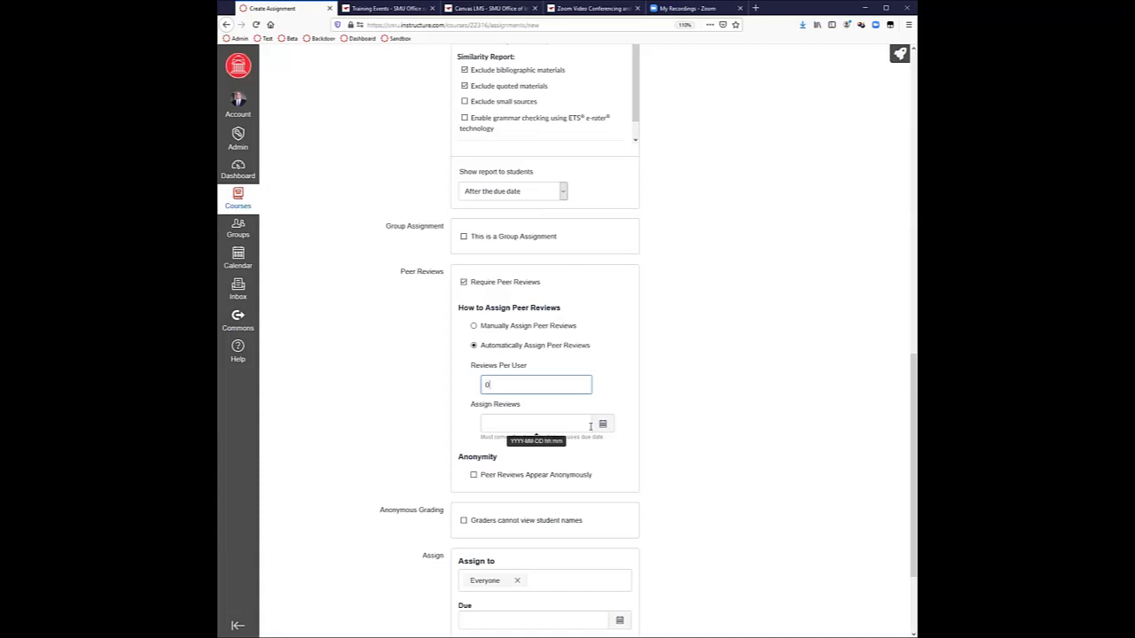
{"action": "scroll", "coordinate": [589, 426], "scroll_direction": "down", "scroll_amount": 3}
{"action": "left_click", "coordinate": [626, 601]}
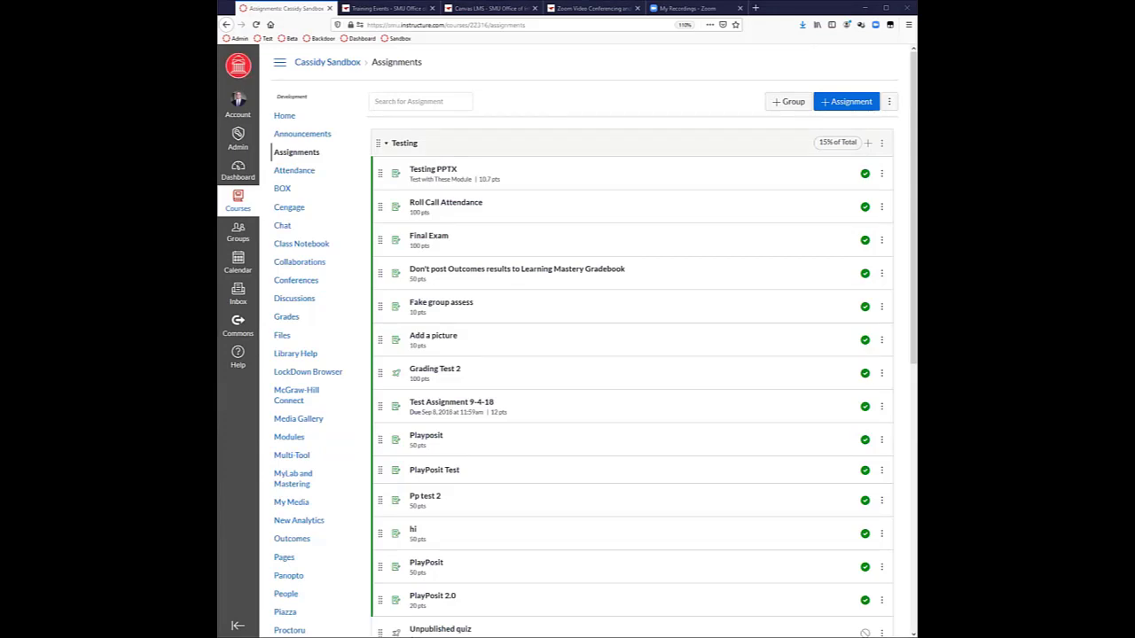
Step: Look at the Canvas support hotline and chat options in Help, and close Help
{"action": "left_click", "coordinate": [246, 362]}
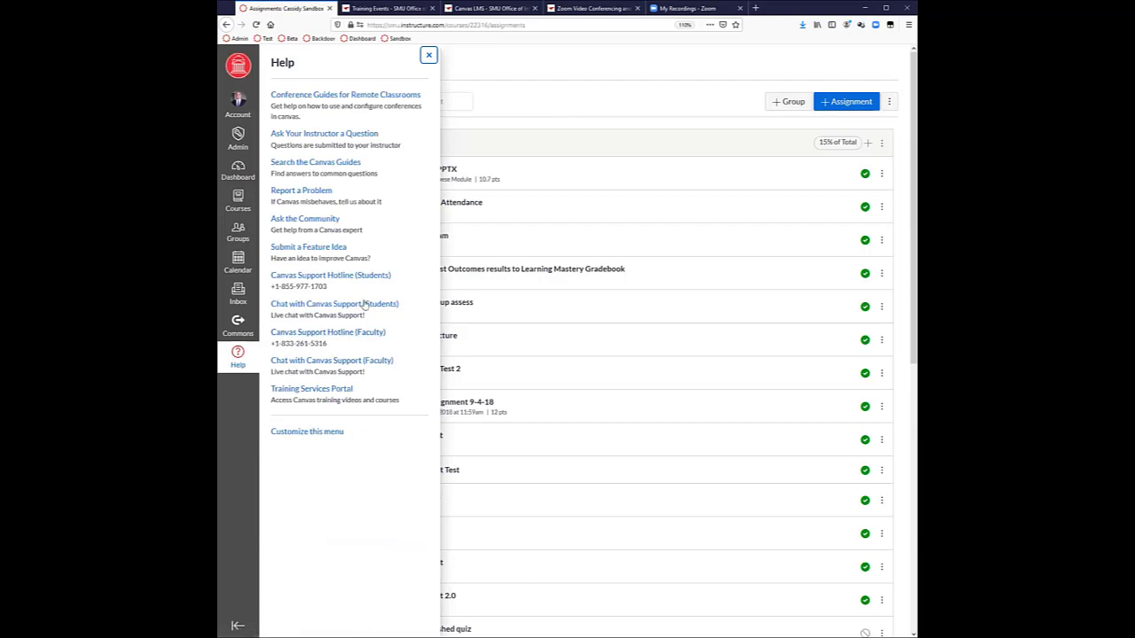
{"action": "left_click", "coordinate": [429, 56]}
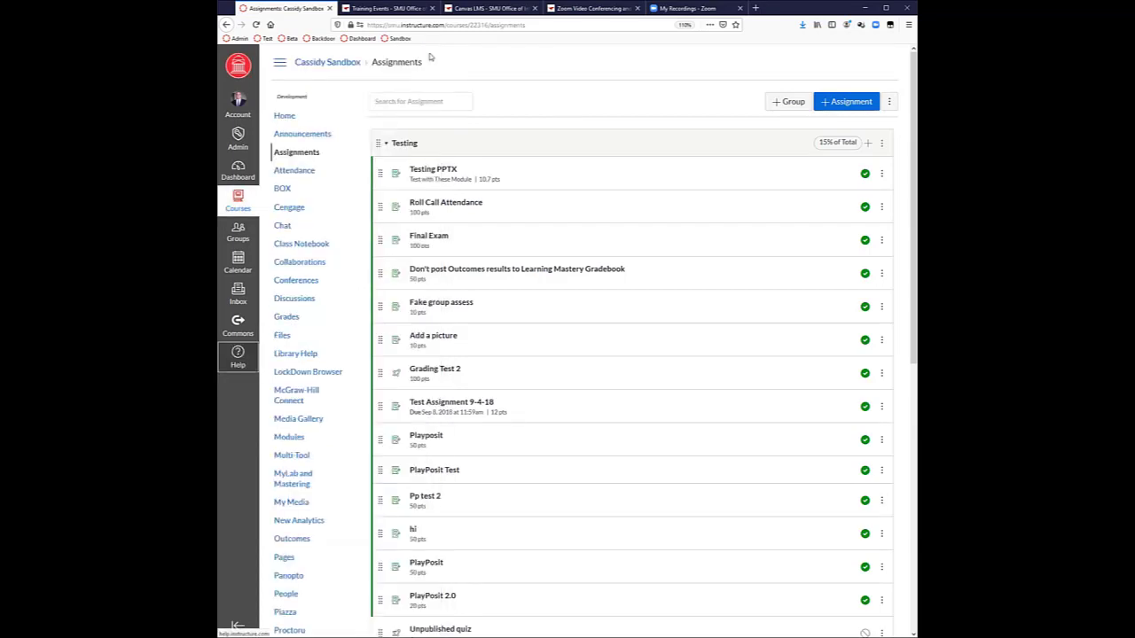